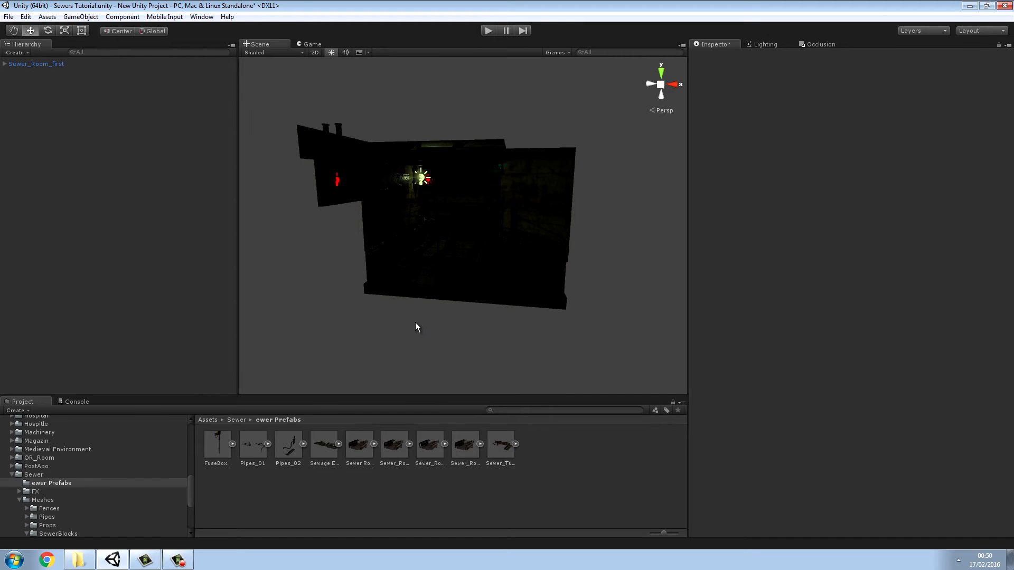
- Open the SewerBlocks folder inside the Sewer Meshes assets
{"action": "left_click_drag", "start_coordinate": [409, 334], "coordinate": [442, 328], "text": "alt"}
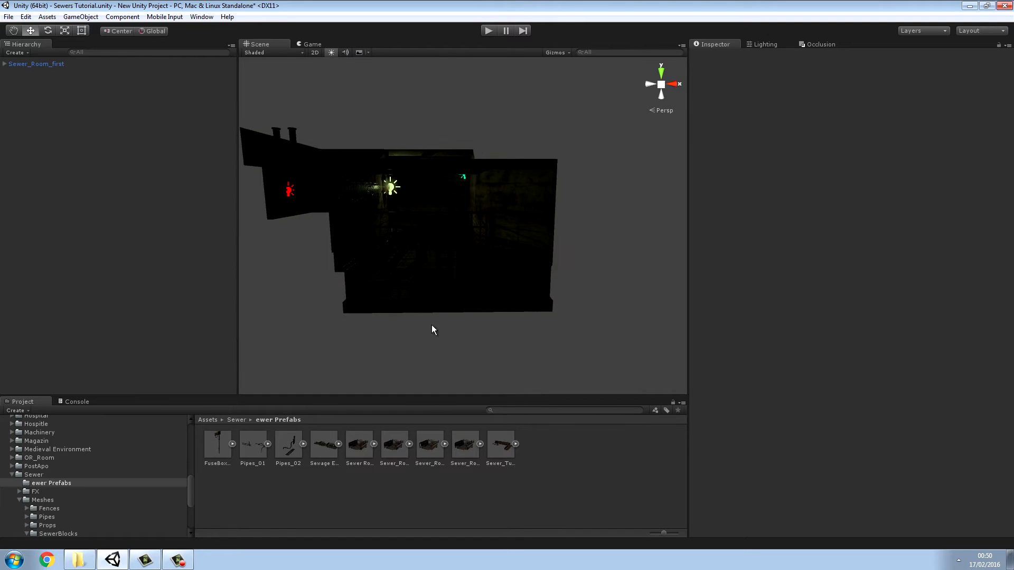
{"action": "left_click", "coordinate": [234, 420]}
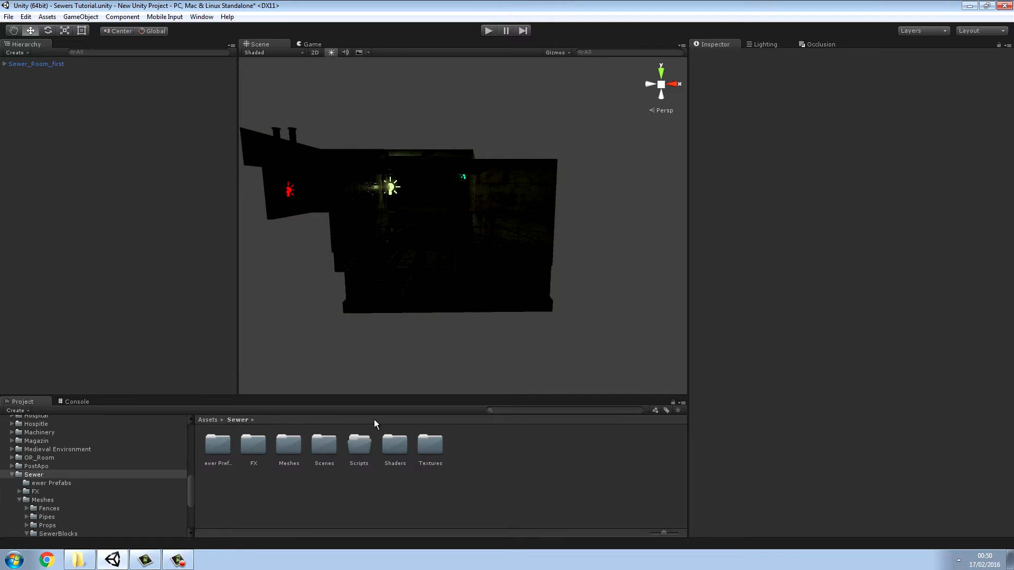
{"action": "double_click", "coordinate": [293, 449]}
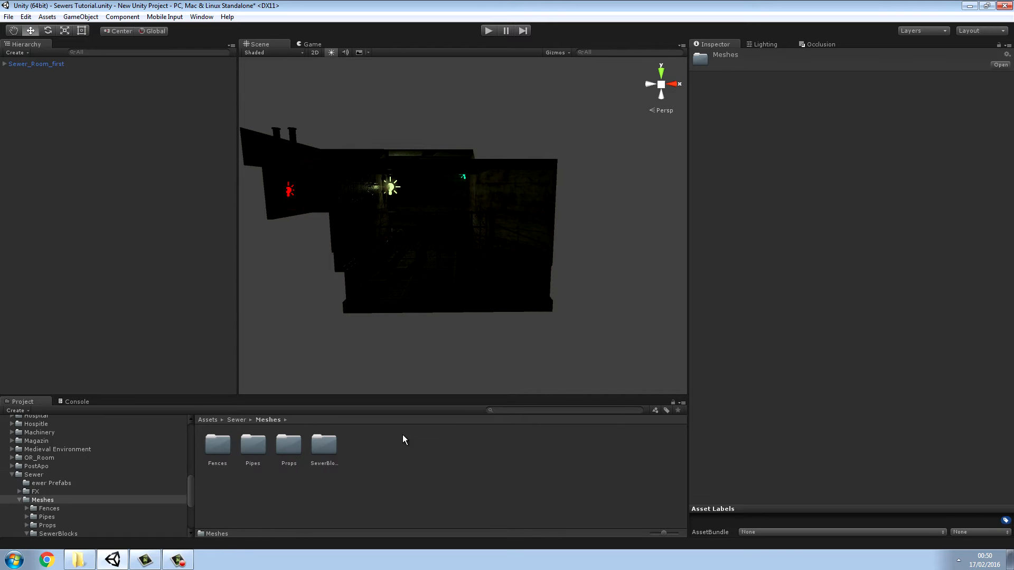
{"action": "double_click", "coordinate": [328, 448]}
{"action": "left_click_drag", "start_coordinate": [433, 345], "coordinate": [426, 346], "text": "alt"}
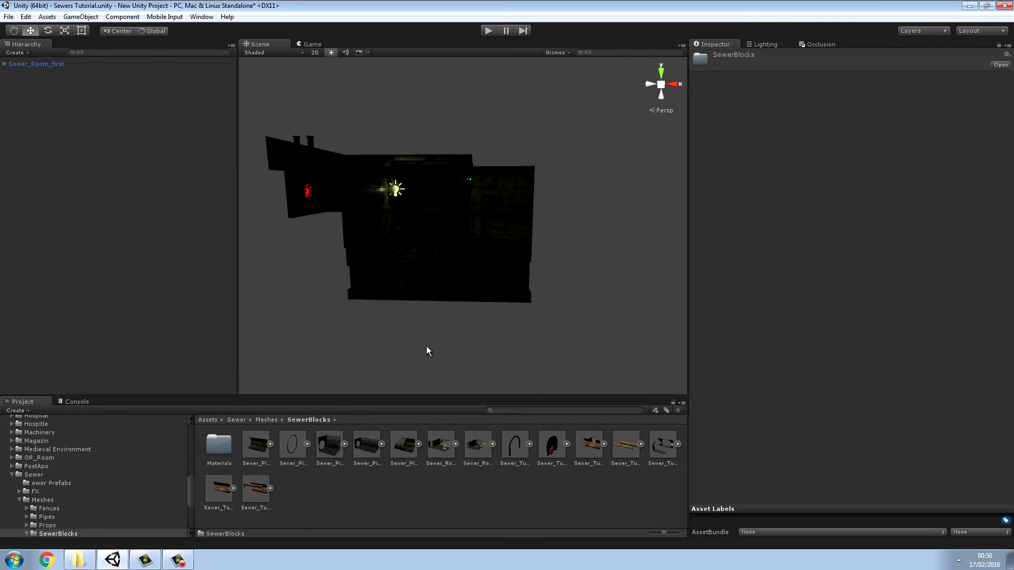
- Place the Sewer_Tunnel_Wall_Open mesh beside the sewer room and rotate it about -90° around Y
{"action": "left_click", "coordinate": [254, 491]}
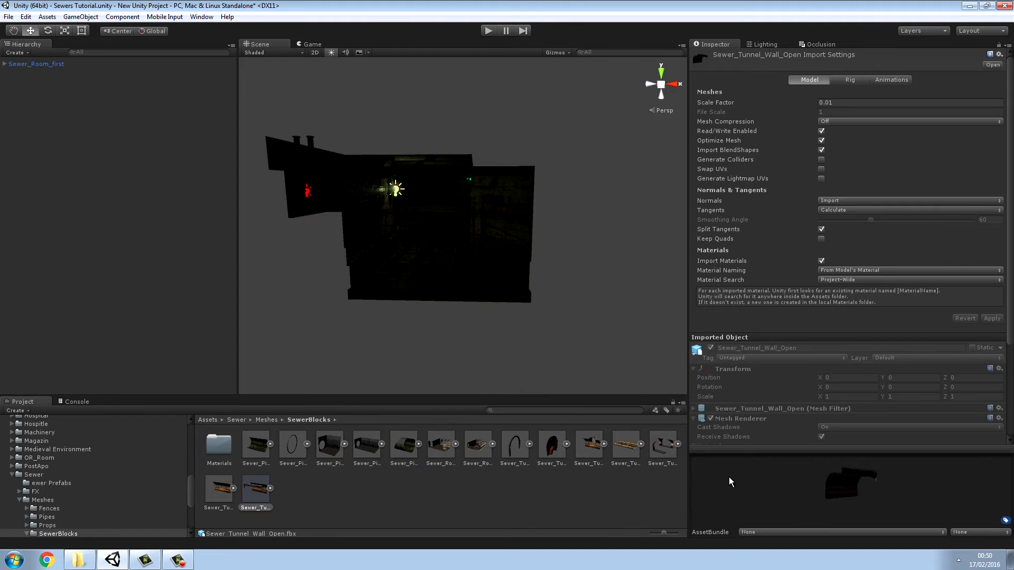
{"action": "left_click_drag", "start_coordinate": [727, 480], "coordinate": [742, 480]}
{"action": "left_click_drag", "start_coordinate": [260, 496], "coordinate": [419, 296]}
{"action": "left_click", "coordinate": [48, 32]}
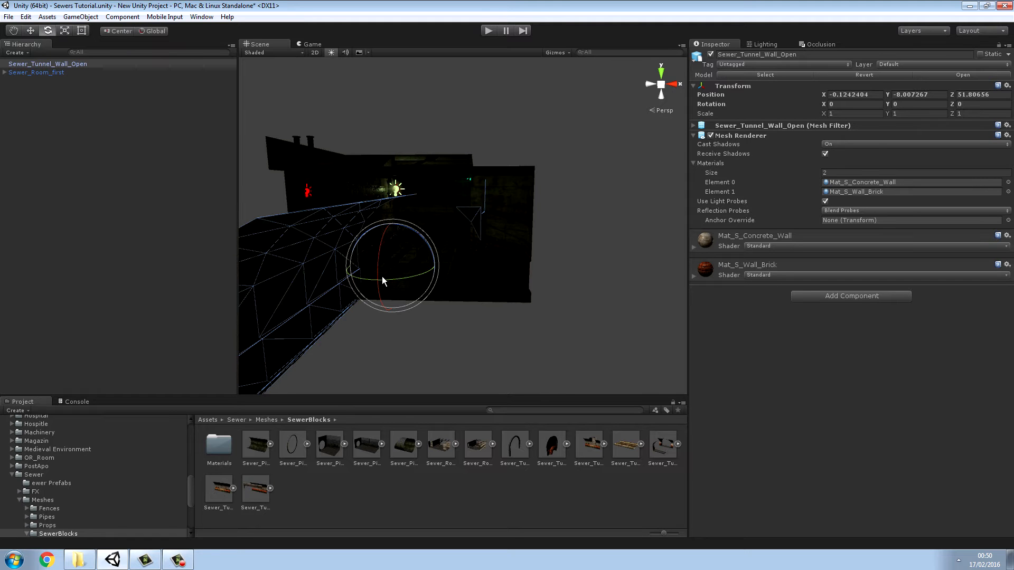
{"action": "left_click_drag", "start_coordinate": [360, 277], "coordinate": [456, 286]}
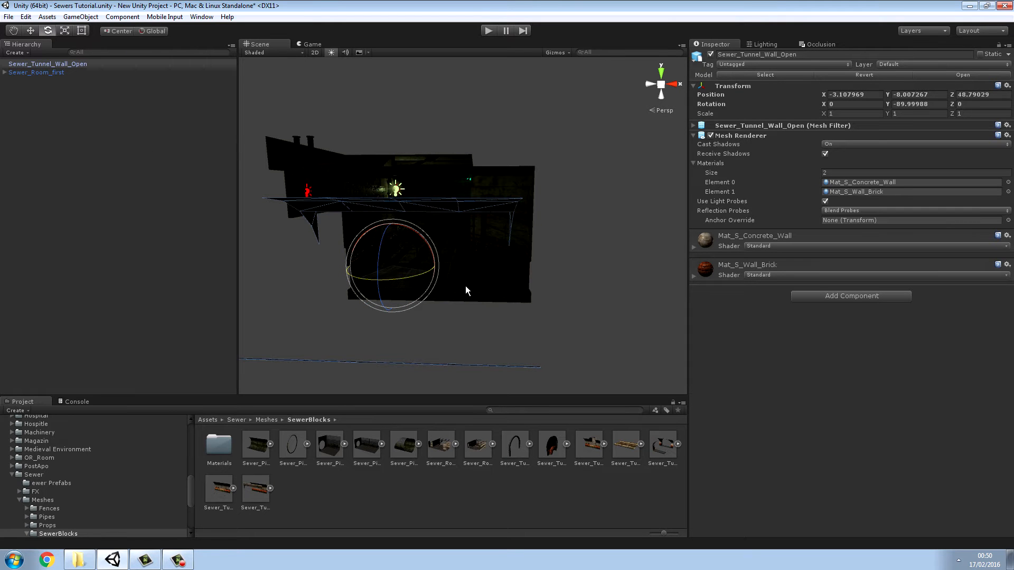
- Move the open tunnel wall behind the fenced opening, to about X -2.39, Y -7.75, Z 48.98
{"action": "left_click_drag", "start_coordinate": [596, 297], "coordinate": [54, 295], "text": "alt"}
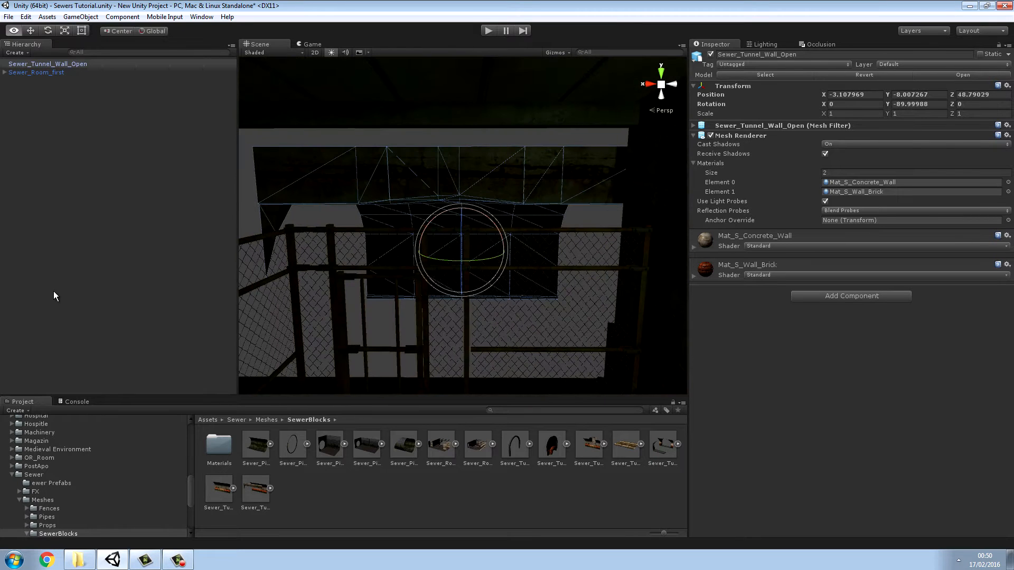
{"action": "left_click", "coordinate": [31, 31]}
{"action": "left_click_drag", "start_coordinate": [507, 251], "coordinate": [422, 270]}
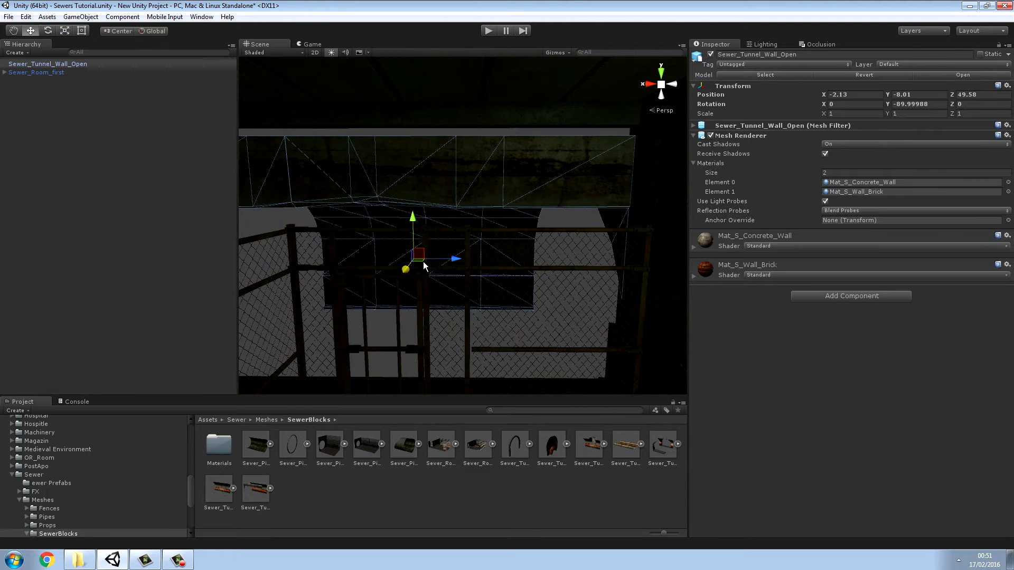
{"action": "left_click_drag", "start_coordinate": [416, 225], "coordinate": [411, 255]}
{"action": "mouse_move", "coordinate": [464, 283]}
{"action": "left_mouse_down", "text": "alt"}
{"action": "mouse_move", "coordinate": [401, 283]}
{"action": "mouse_move", "coordinate": [455, 282]}
{"action": "left_mouse_up", "text": "alt"}
{"action": "left_click_drag", "start_coordinate": [474, 247], "coordinate": [751, 268]}
{"action": "left_click_drag", "start_coordinate": [510, 248], "coordinate": [661, 268]}
{"action": "scroll", "coordinate": [520, 281], "scroll_direction": "up", "scroll_amount": 2}
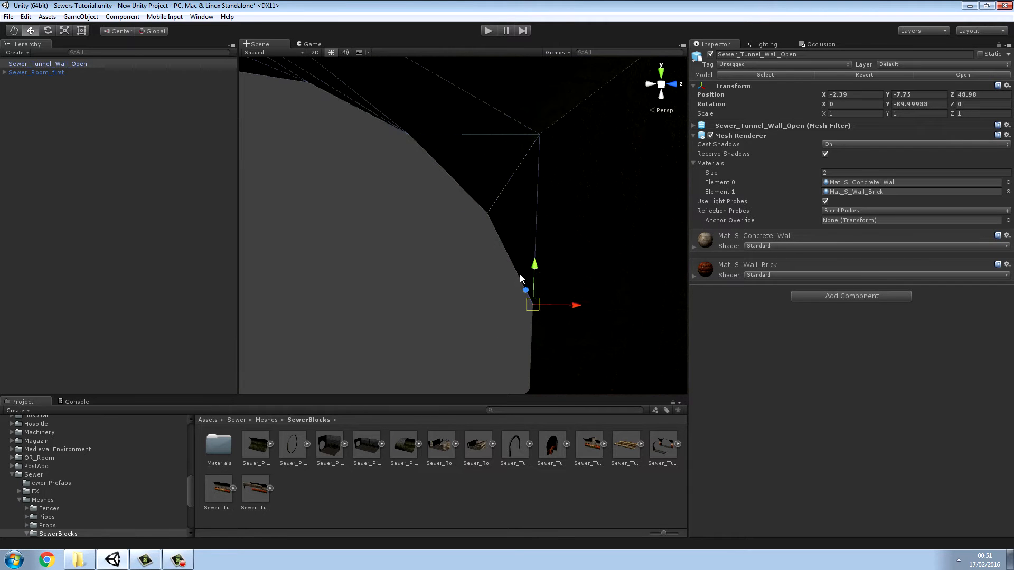
- Fine-tune the open tunnel wall's fit against the room's opening and inspect the joint
{"action": "right_click_drag", "start_coordinate": [557, 277], "coordinate": [303, 246]}
{"action": "right_click_drag", "start_coordinate": [428, 225], "coordinate": [431, 216]}
{"action": "left_click_drag", "start_coordinate": [420, 209], "coordinate": [421, 198]}
{"action": "right_click_drag", "start_coordinate": [444, 213], "coordinate": [211, 174]}
{"action": "right_click_drag", "start_coordinate": [742, 210], "coordinate": [462, 294]}
{"action": "left_click", "coordinate": [462, 294]}
{"action": "right_click_drag", "start_coordinate": [649, 276], "coordinate": [413, 363]}
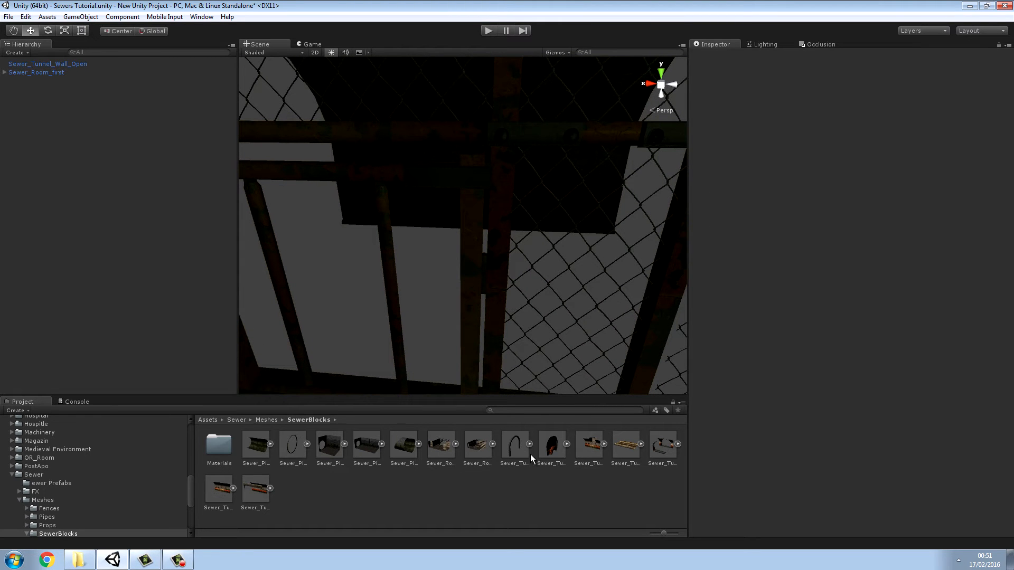
- Place the Sewer_Tunnel_Floor mesh below the tunnel wall and rotate it about -90° around Y
{"action": "left_click", "coordinate": [621, 444]}
{"action": "right_click", "coordinate": [832, 368]}
{"action": "key", "text": "s"}
{"action": "right_click_drag", "start_coordinate": [633, 310], "coordinate": [607, 312]}
{"action": "left_click_drag", "start_coordinate": [634, 447], "coordinate": [486, 316]}
{"action": "left_click_drag", "start_coordinate": [487, 240], "coordinate": [510, 167]}
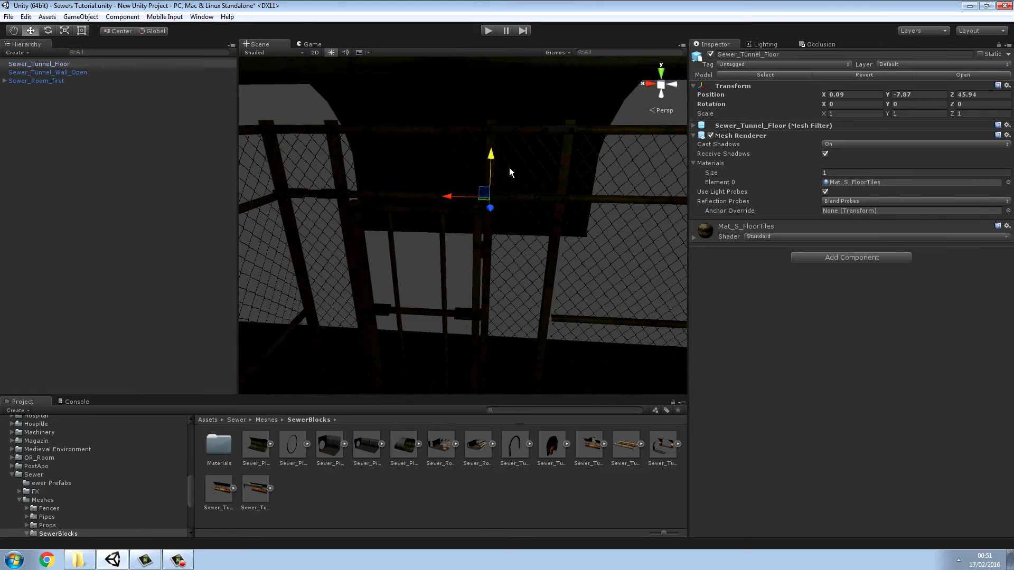
{"action": "mouse_move", "coordinate": [491, 209]}
{"action": "left_mouse_down"}
{"action": "mouse_move", "coordinate": [489, 241]}
{"action": "mouse_move", "coordinate": [494, 222]}
{"action": "left_mouse_up"}
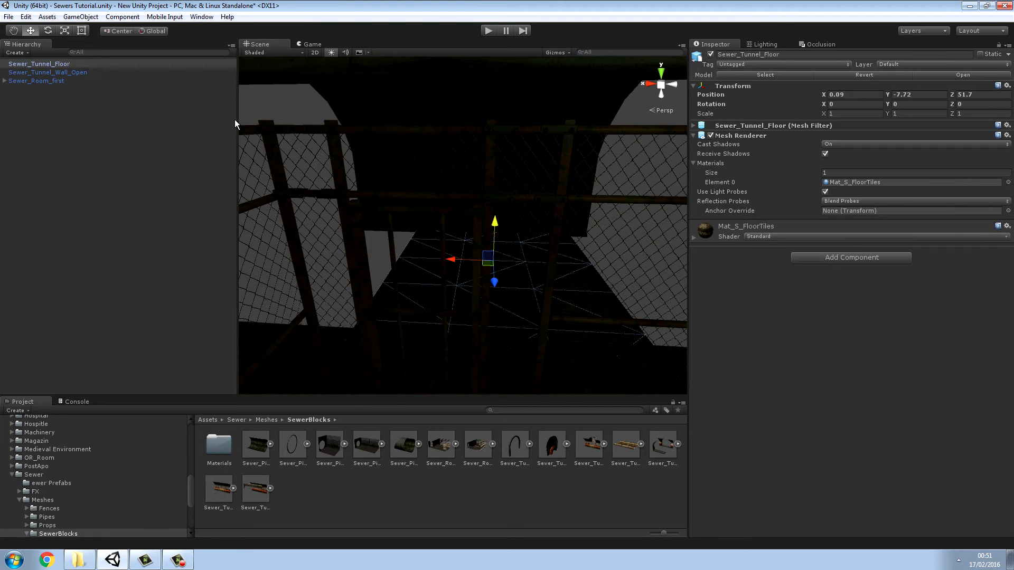
{"action": "left_click", "coordinate": [48, 31]}
{"action": "left_click_drag", "start_coordinate": [449, 280], "coordinate": [161, 105]}
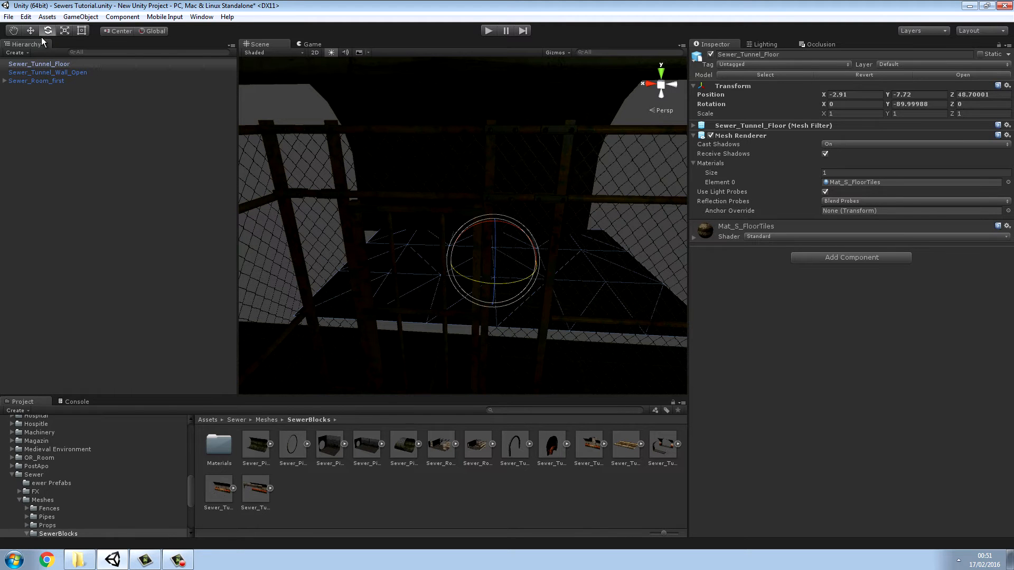
- Shift the tunnel floor to about Z 49.17, snap its corner to the tunnel wall's lower edge and inspect the fit
{"action": "key", "text": "w"}
{"action": "left_click_drag", "start_coordinate": [494, 280], "coordinate": [494, 289]}
{"action": "key", "text": "w"}
{"action": "right_click_drag", "start_coordinate": [530, 288], "coordinate": [566, 286]}
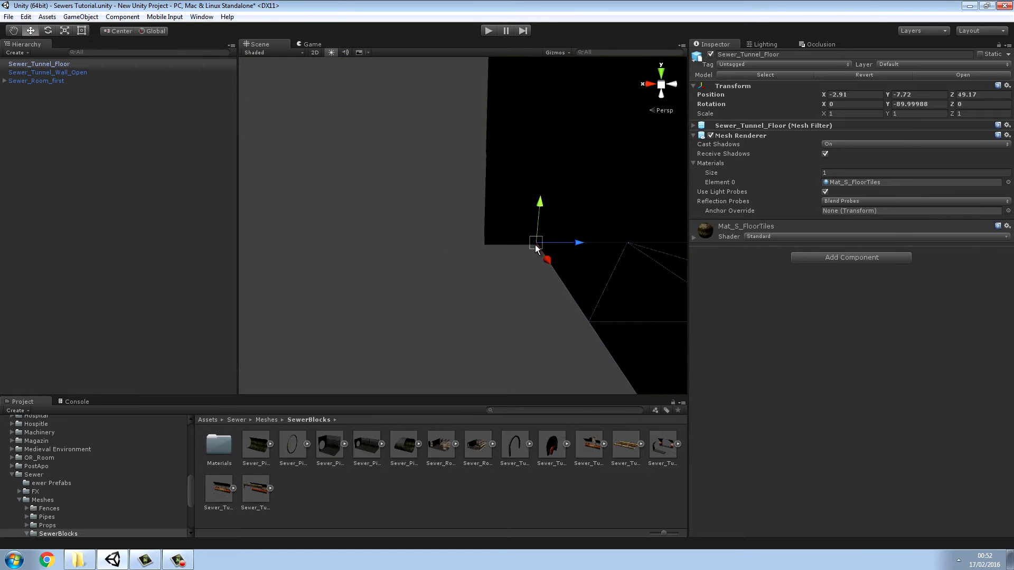
{"action": "left_click_drag", "start_coordinate": [537, 245], "coordinate": [513, 245]}
{"action": "right_click_drag", "start_coordinate": [513, 245], "coordinate": [934, 204]}
{"action": "left_click", "coordinate": [424, 202]}
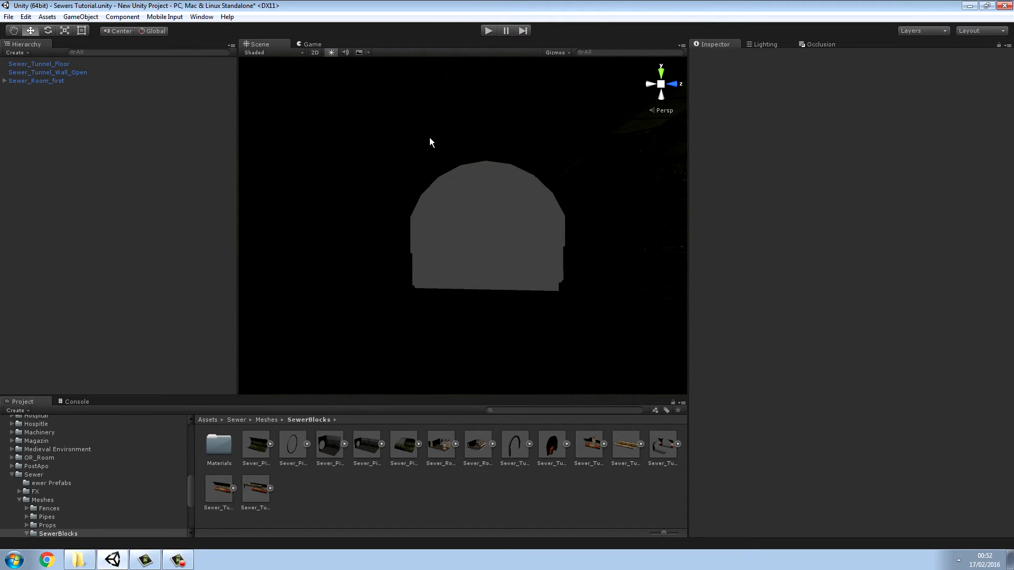
- Place the Sewer_Tunnel_End mesh at the tunnel's open end and try rotating it to face the opening
{"action": "right_click_drag", "start_coordinate": [425, 135], "coordinate": [986, 163]}
{"action": "left_click_drag", "start_coordinate": [558, 430], "coordinate": [508, 272]}
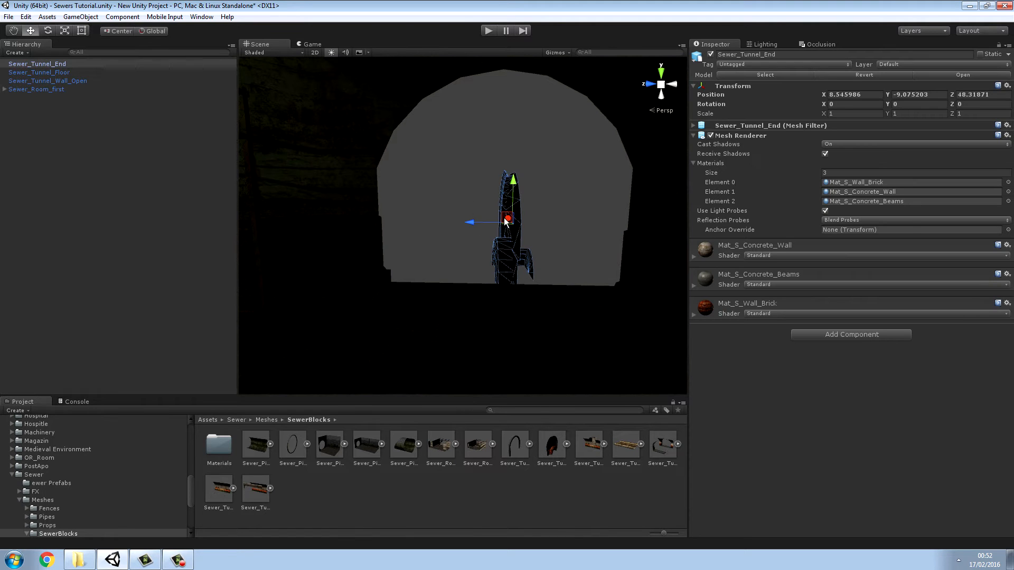
{"action": "left_click", "coordinate": [47, 30]}
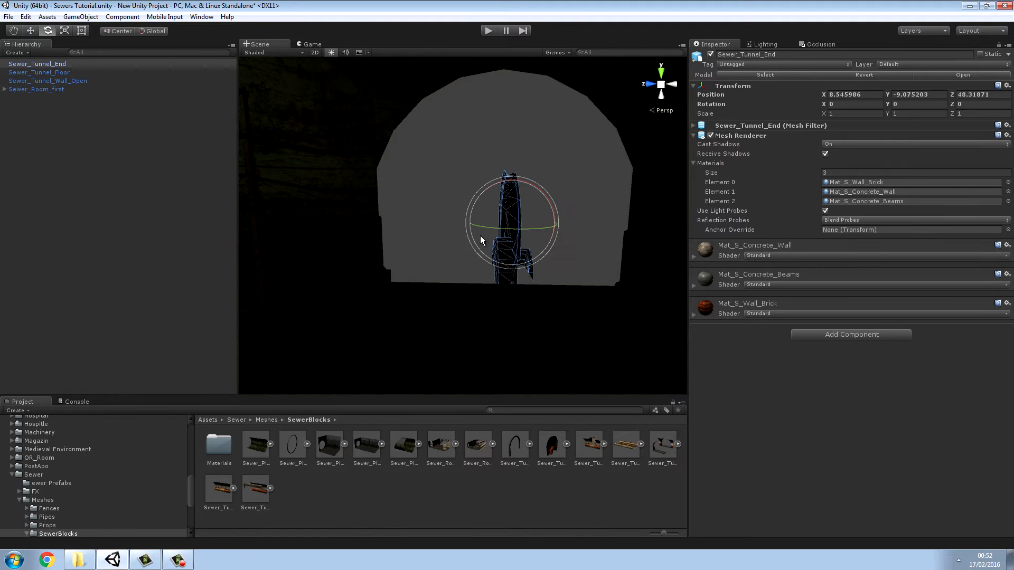
{"action": "mouse_move", "coordinate": [489, 221]}
{"action": "left_mouse_down"}
{"action": "mouse_move", "coordinate": [591, 244]}
{"action": "mouse_move", "coordinate": [537, 246]}
{"action": "mouse_move", "coordinate": [499, 216]}
{"action": "left_mouse_up"}
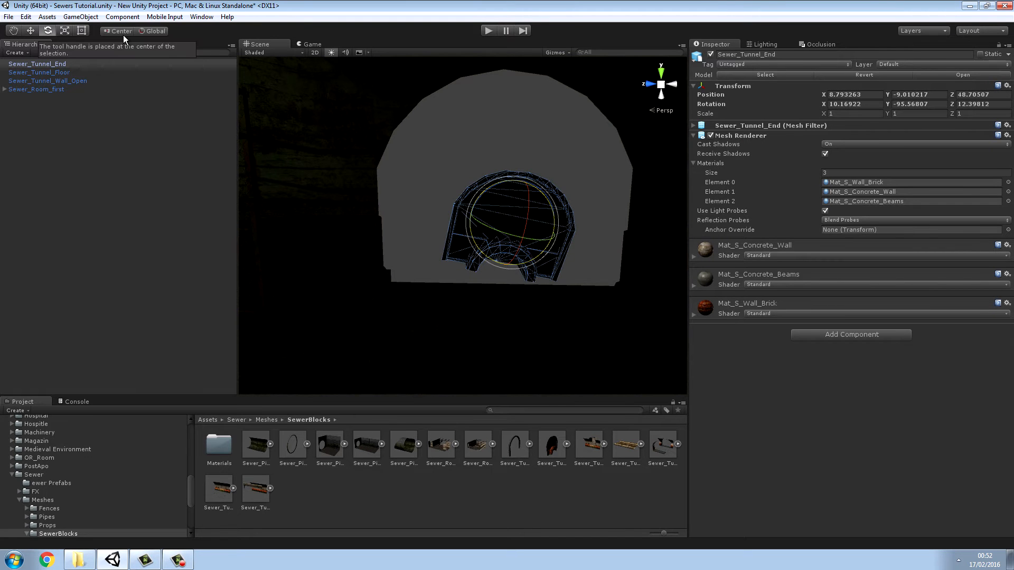
{"action": "left_click", "coordinate": [26, 17]}
{"action": "left_click", "coordinate": [53, 29]}
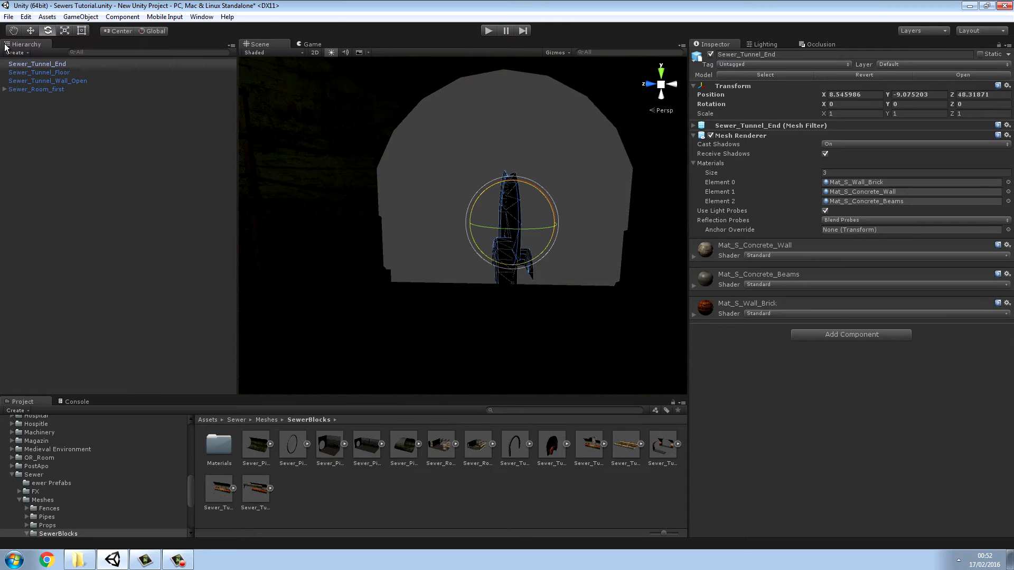
- Rotate the tunnel end about -82° around Y and move it to about X 2.45, Y -7.92, Z 49.16
{"action": "left_click_drag", "start_coordinate": [487, 225], "coordinate": [597, 238]}
{"action": "left_click_drag", "start_coordinate": [539, 226], "coordinate": [493, 158]}
{"action": "key", "text": "w"}
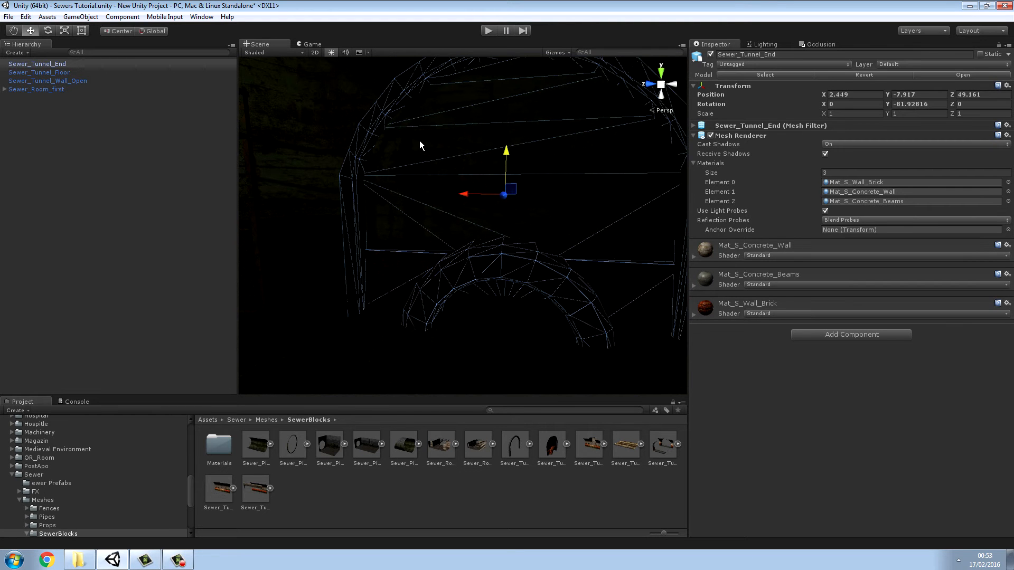
- Rotate the tunnel end to about -97° around Y and widen the scene view
{"action": "left_click", "coordinate": [48, 30]}
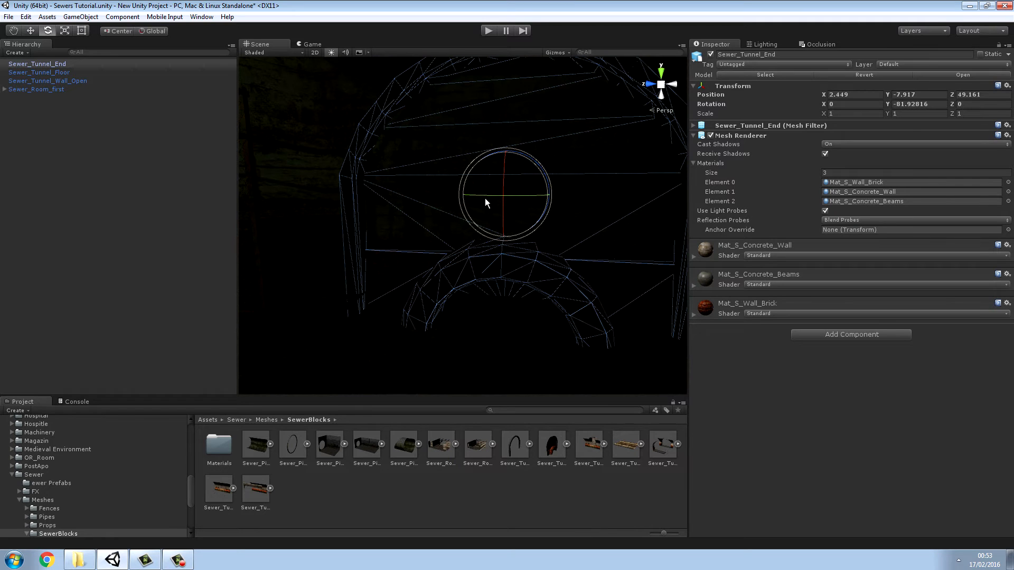
{"action": "left_click_drag", "start_coordinate": [492, 199], "coordinate": [493, 199], "text": "ctrl"}
{"action": "left_click_drag", "start_coordinate": [688, 333], "coordinate": [745, 351]}
{"action": "right_click_drag", "start_coordinate": [592, 308], "coordinate": [709, 242]}
{"action": "left_click", "coordinate": [31, 32]}
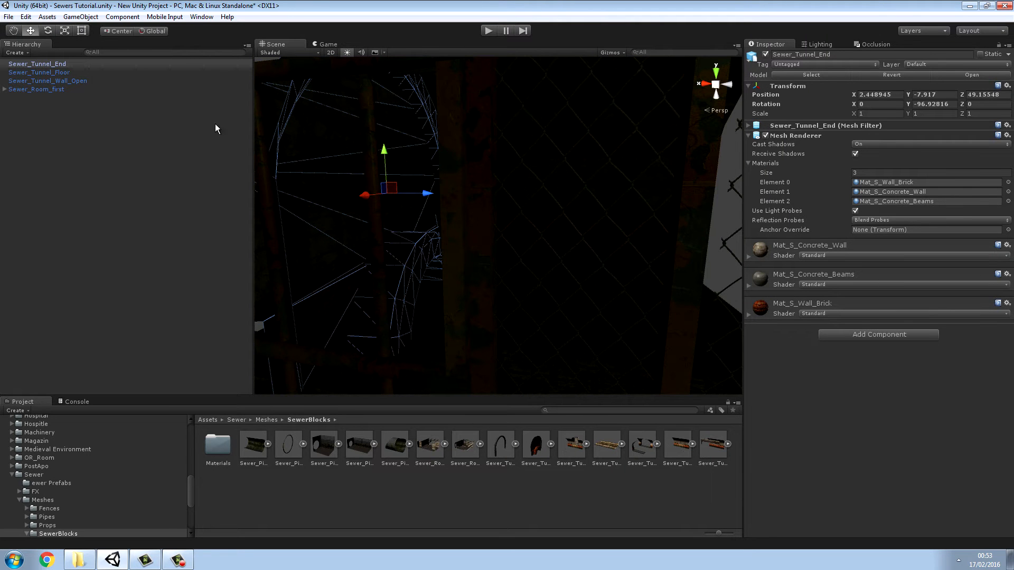
- Move the tunnel end toward the arch edge, to about X 3.63, Y -7.71, Z 49.10
{"action": "left_click_drag", "start_coordinate": [425, 196], "coordinate": [338, 199]}
{"action": "mouse_move", "coordinate": [301, 156]}
{"action": "left_mouse_down"}
{"action": "mouse_move", "coordinate": [302, 127]}
{"action": "mouse_move", "coordinate": [303, 137]}
{"action": "left_mouse_up"}
{"action": "key", "text": "w"}
{"action": "right_click_drag", "start_coordinate": [468, 224], "coordinate": [458, 244]}
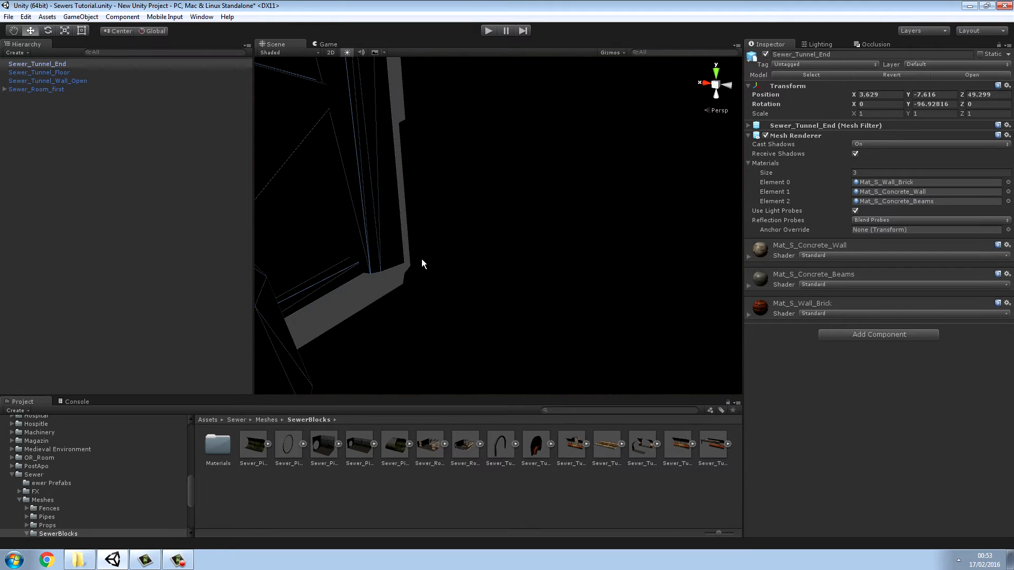
{"action": "left_click_drag", "start_coordinate": [381, 272], "coordinate": [396, 280]}
{"action": "right_click_drag", "start_coordinate": [393, 280], "coordinate": [268, 239]}
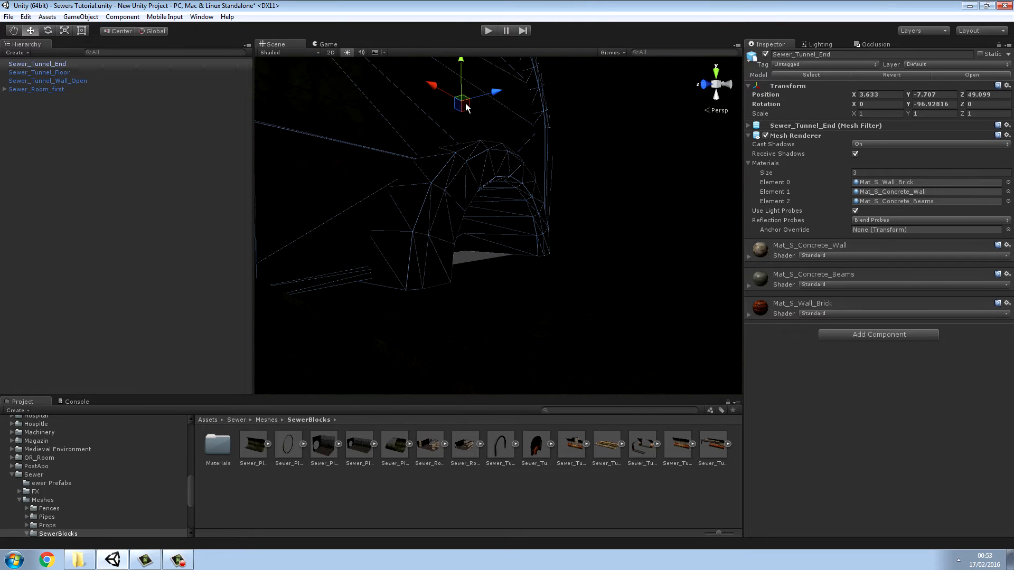
- Lower the tunnel end and shift it inside the arch, to about X 3.34, Y -7.8, Z 49.1
{"action": "left_click_drag", "start_coordinate": [496, 94], "coordinate": [520, 110]}
{"action": "right_click_drag", "start_coordinate": [570, 131], "coordinate": [436, 106]}
{"action": "left_click_drag", "start_coordinate": [432, 101], "coordinate": [432, 107]}
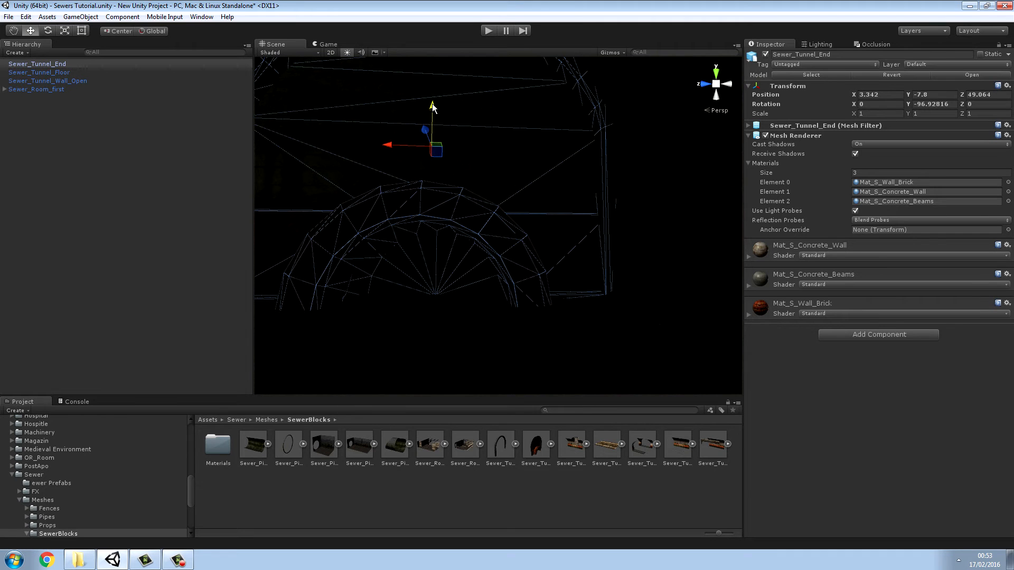
{"action": "mouse_move", "coordinate": [505, 131]}
{"action": "right_mouse_down"}
{"action": "mouse_move", "coordinate": [484, 84]}
{"action": "mouse_move", "coordinate": [493, 132]}
{"action": "right_mouse_up"}
{"action": "left_click_drag", "start_coordinate": [484, 212], "coordinate": [481, 212]}
- Inspect the tilted tunnel end from several angles and delete it
{"action": "left_click", "coordinate": [543, 377]}
{"action": "right_click_drag", "start_coordinate": [543, 377], "coordinate": [325, 285]}
{"action": "right_click_drag", "start_coordinate": [300, 290], "coordinate": [697, 287]}
{"action": "left_click", "coordinate": [485, 213]}
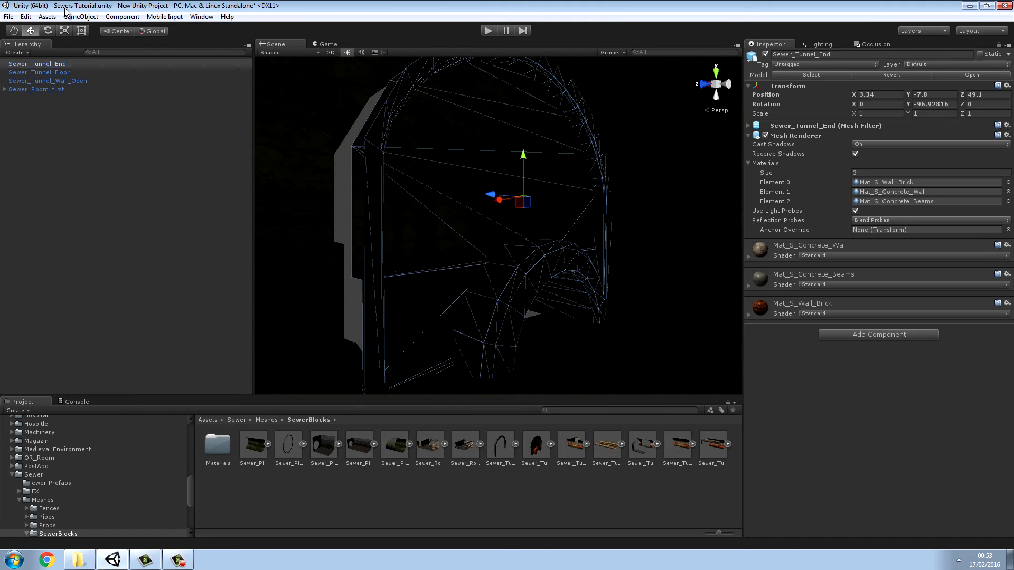
{"action": "key", "text": "Delete"}
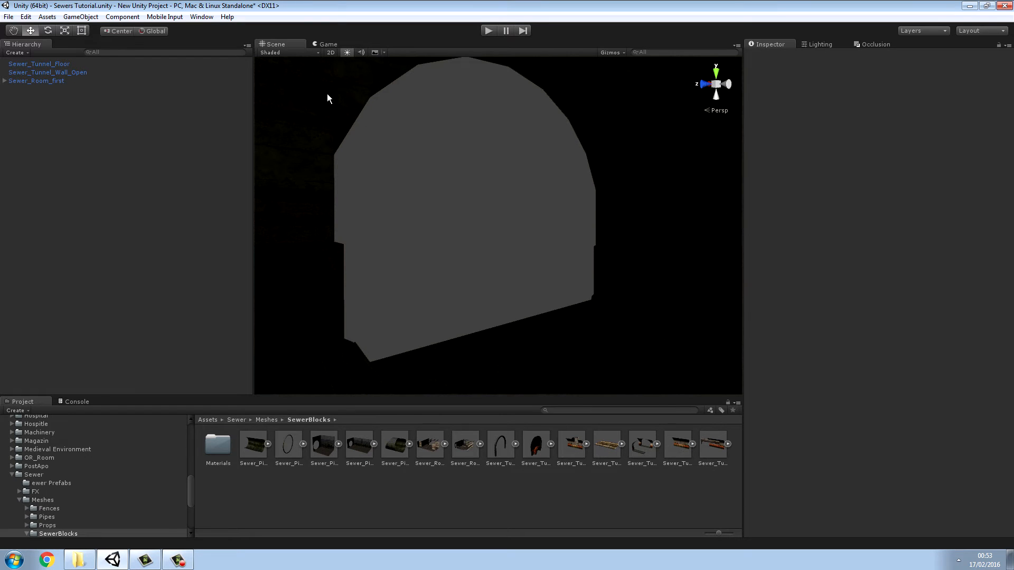
- Place a new Sewer_Tunnel_End mesh before the open tunnel arch and rotate it about -90° around Y
{"action": "right_click_drag", "start_coordinate": [643, 252], "coordinate": [533, 359]}
{"action": "left_click_drag", "start_coordinate": [534, 436], "coordinate": [499, 296]}
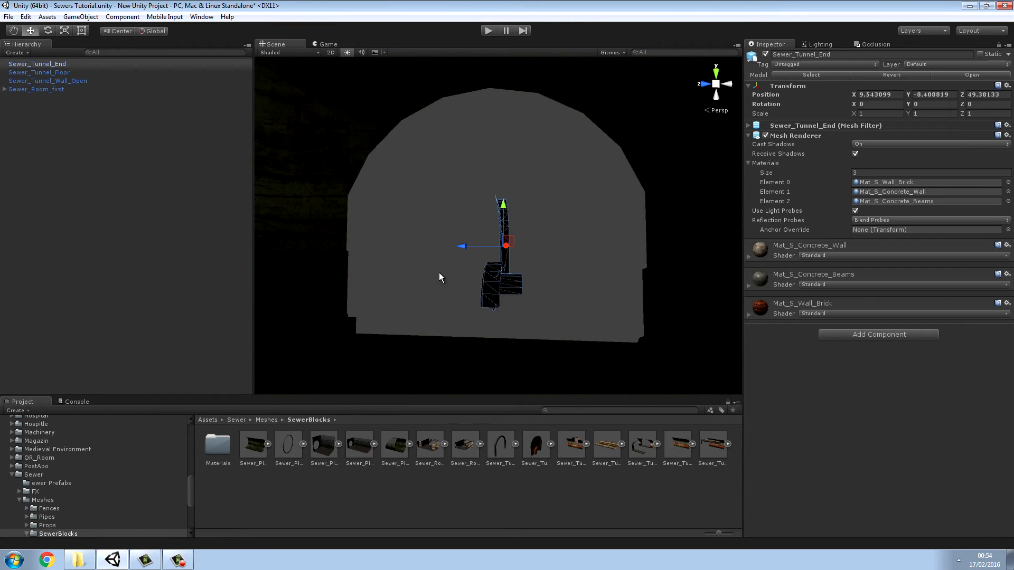
{"action": "left_click", "coordinate": [47, 31]}
{"action": "left_click_drag", "start_coordinate": [471, 245], "coordinate": [561, 266]}
{"action": "left_click", "coordinate": [33, 32]}
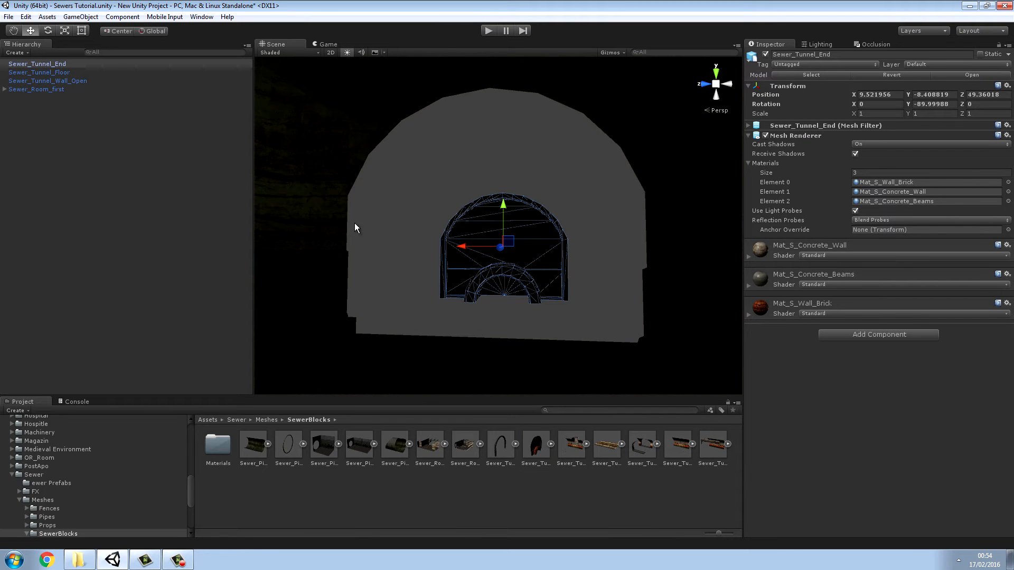
- Fit the tunnel end into the open arch at about X 3.81, Y -7.8, Z 49.11
{"action": "left_click_drag", "start_coordinate": [494, 254], "coordinate": [496, 281]}
{"action": "left_click_drag", "start_coordinate": [439, 254], "coordinate": [455, 258]}
{"action": "left_click_drag", "start_coordinate": [495, 213], "coordinate": [414, 265]}
{"action": "key", "text": "v"}
{"action": "left_click_drag", "start_coordinate": [507, 316], "coordinate": [510, 194]}
{"action": "scroll", "coordinate": [587, 269], "scroll_direction": "down", "scroll_amount": 4, "text": "alt"}
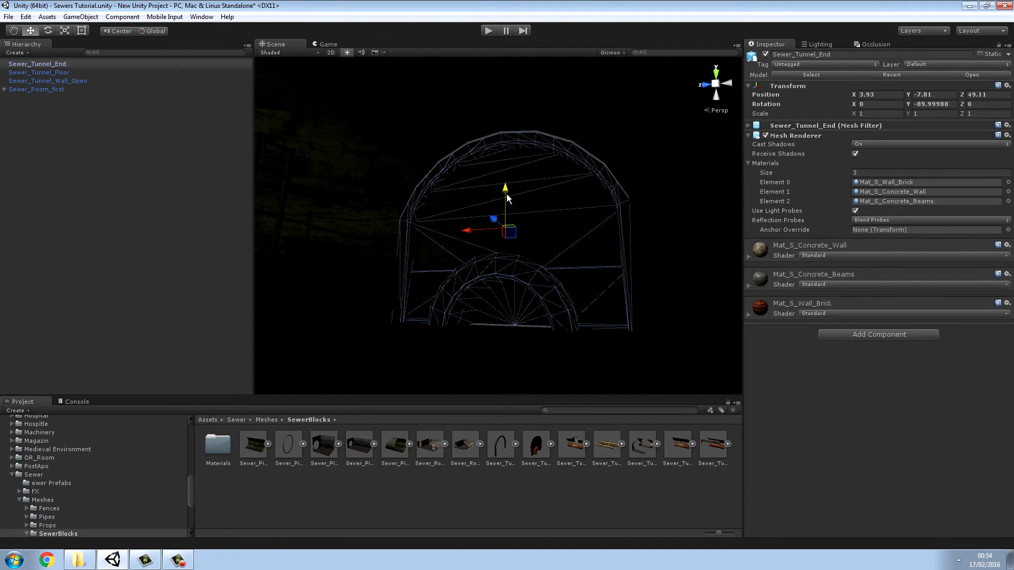
{"action": "mouse_move", "coordinate": [469, 220]}
{"action": "left_mouse_down", "text": "alt"}
{"action": "mouse_move", "coordinate": [545, 227]}
{"action": "mouse_move", "coordinate": [441, 244]}
{"action": "mouse_move", "coordinate": [95, 253]}
{"action": "mouse_move", "coordinate": [391, 297]}
{"action": "mouse_move", "coordinate": [565, 272]}
{"action": "mouse_move", "coordinate": [564, 306]}
{"action": "mouse_move", "coordinate": [518, 239]}
{"action": "mouse_move", "coordinate": [533, 236]}
{"action": "mouse_move", "coordinate": [527, 254]}
{"action": "mouse_move", "coordinate": [541, 186]}
{"action": "mouse_move", "coordinate": [462, 185]}
{"action": "left_mouse_up", "text": "alt"}
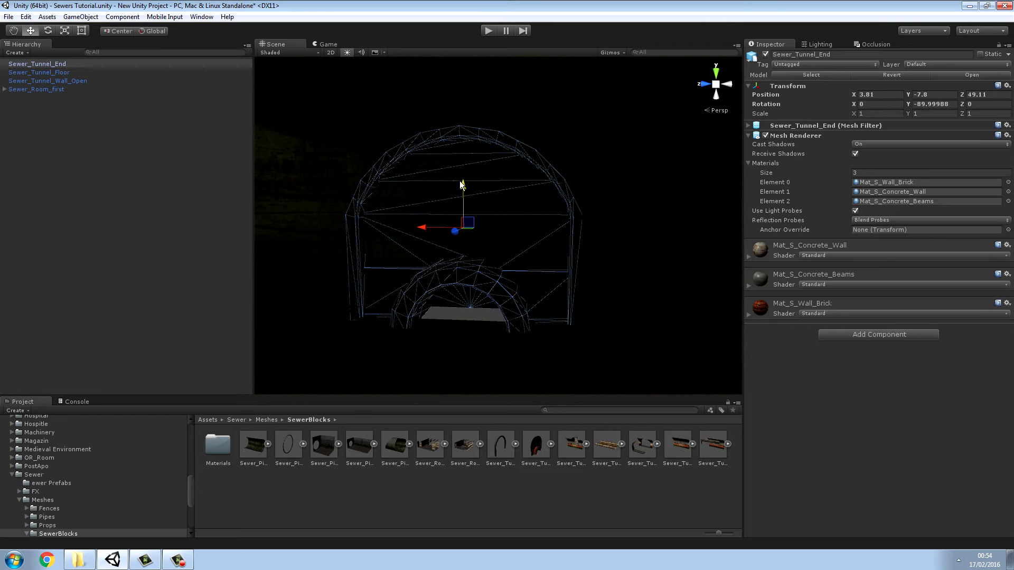
- Inspect the closed arch and raise the tunnel end to about Y -7.75
{"action": "left_click", "coordinate": [459, 508]}
{"action": "right_click_drag", "start_coordinate": [518, 224], "coordinate": [498, 153]}
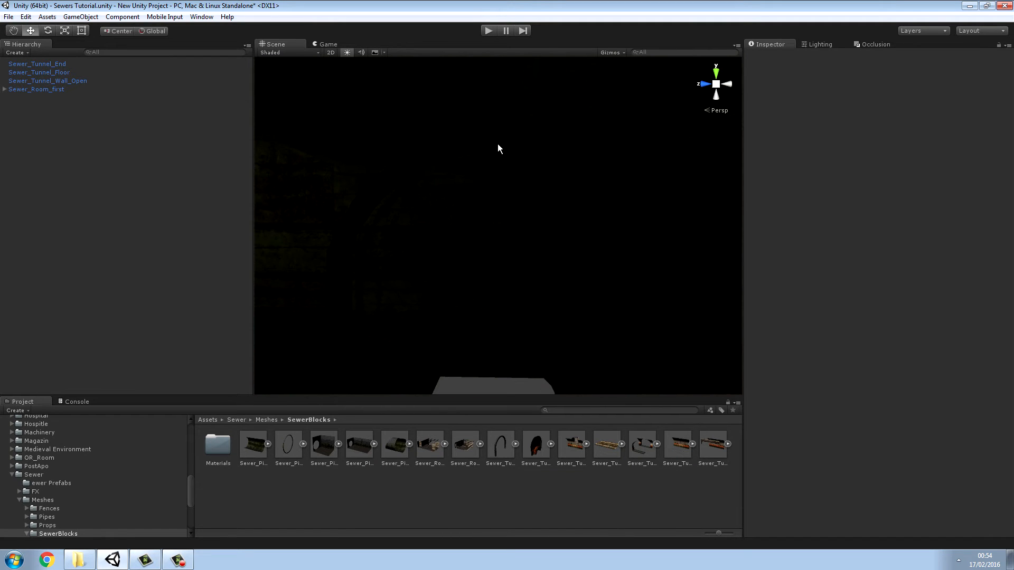
{"action": "left_click", "coordinate": [498, 144]}
{"action": "key", "text": "f"}
{"action": "left_click_drag", "start_coordinate": [490, 210], "coordinate": [492, 208]}
{"action": "right_click_drag", "start_coordinate": [546, 228], "coordinate": [722, 228]}
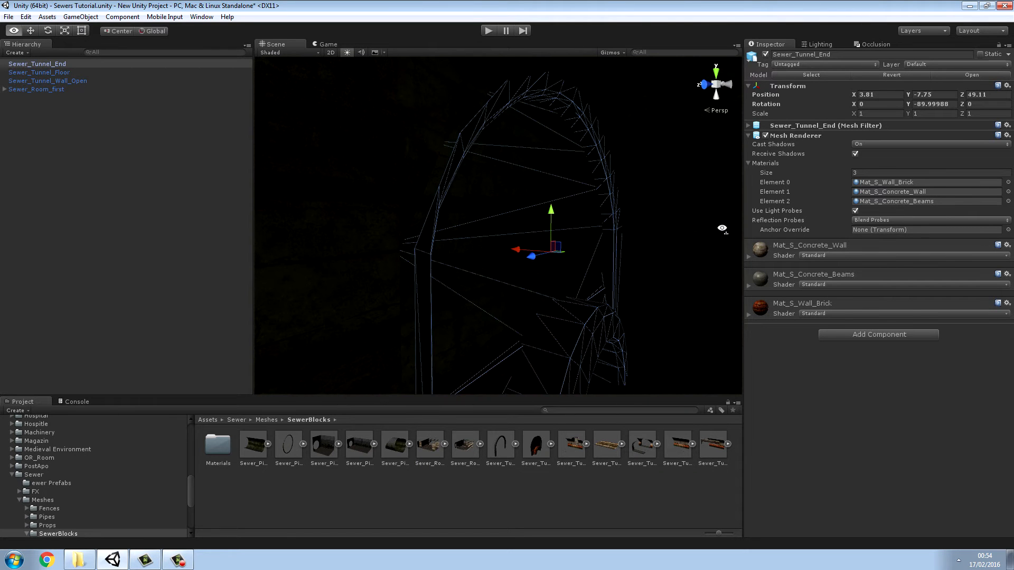
- Stretch the tunnel end downward with the Rect tool to a Y scale of about 1.075
{"action": "key", "text": "f"}
{"action": "key", "text": "t"}
{"action": "left_click_drag", "start_coordinate": [535, 316], "coordinate": [558, 346]}
{"action": "left_click", "coordinate": [572, 356]}
{"action": "left_click", "coordinate": [546, 280]}
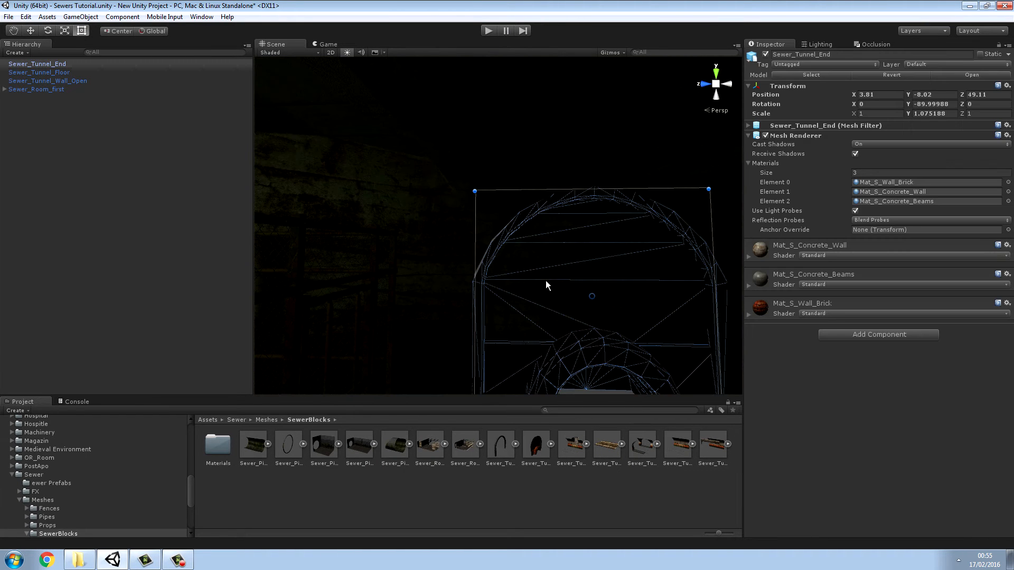
- Move the tunnel end sideways in the arch to about Z 49.138 and check the remaining gap
{"action": "left_click", "coordinate": [32, 32]}
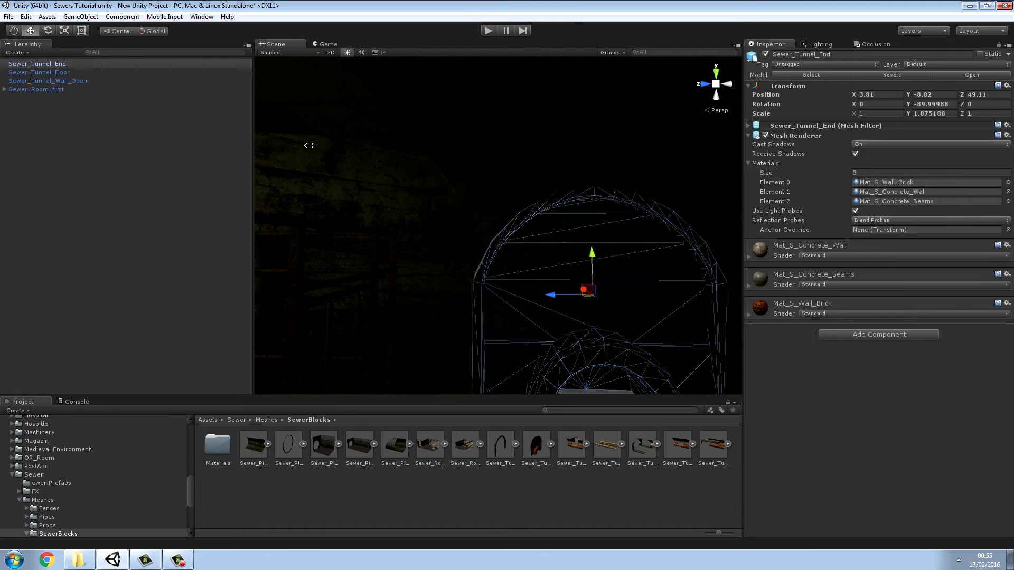
{"action": "right_click", "coordinate": [797, 315]}
{"action": "left_click", "coordinate": [642, 302]}
{"action": "left_click_drag", "start_coordinate": [550, 298], "coordinate": [549, 395]}
{"action": "left_click", "coordinate": [546, 510]}
{"action": "left_click", "coordinate": [571, 295]}
{"action": "left_click_drag", "start_coordinate": [553, 297], "coordinate": [552, 300]}
{"action": "left_click", "coordinate": [586, 380]}
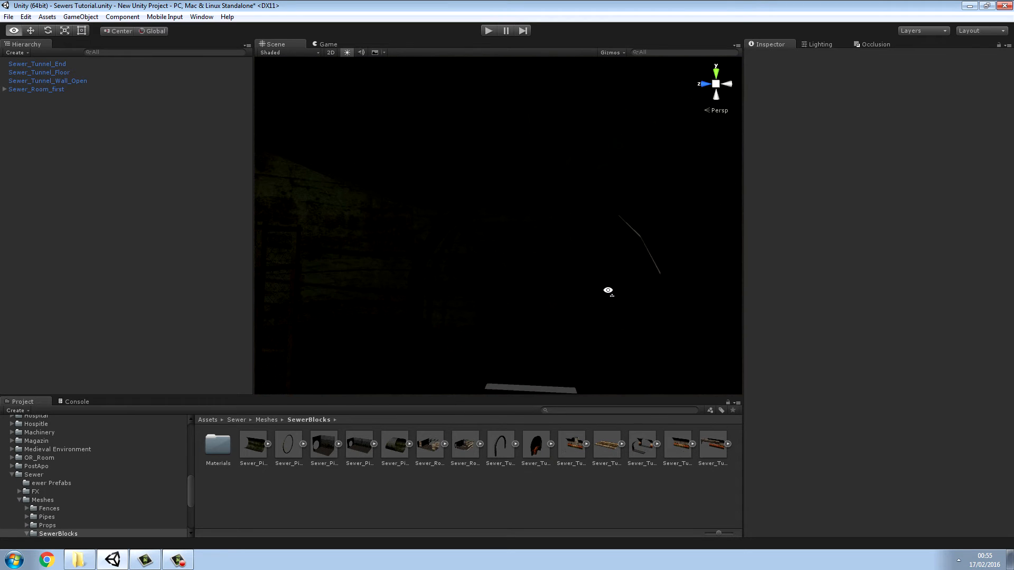
- Widen the tunnel end on both sides with the Rect tool to an X scale of about 1.017
{"action": "left_click", "coordinate": [525, 281]}
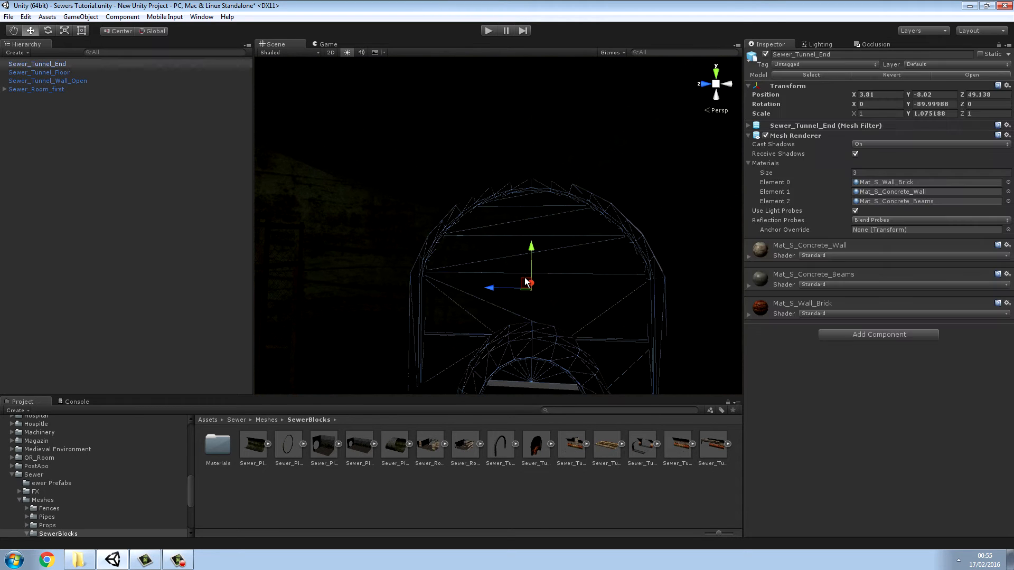
{"action": "left_click", "coordinate": [82, 31]}
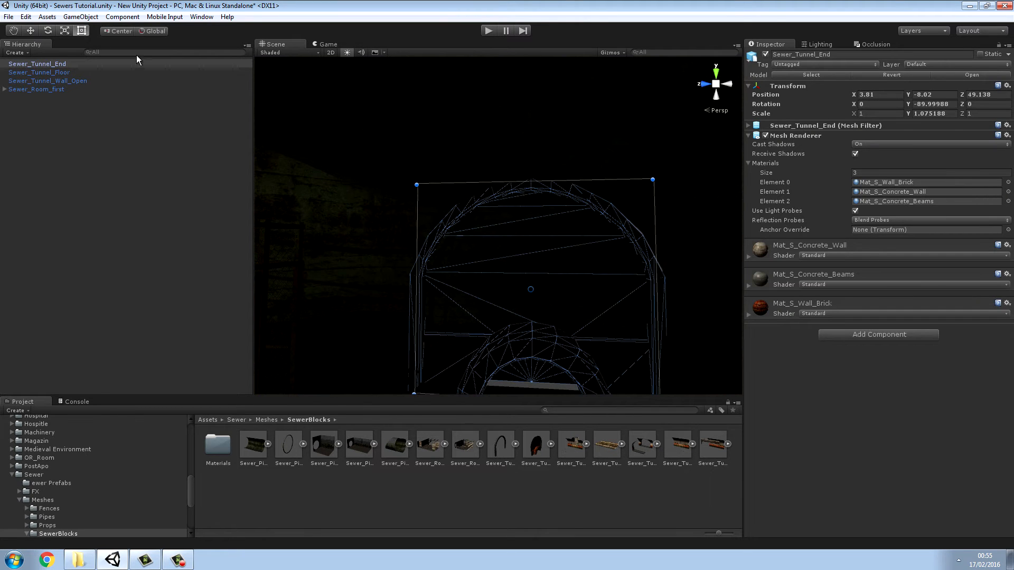
{"action": "left_click_drag", "start_coordinate": [417, 223], "coordinate": [416, 223]}
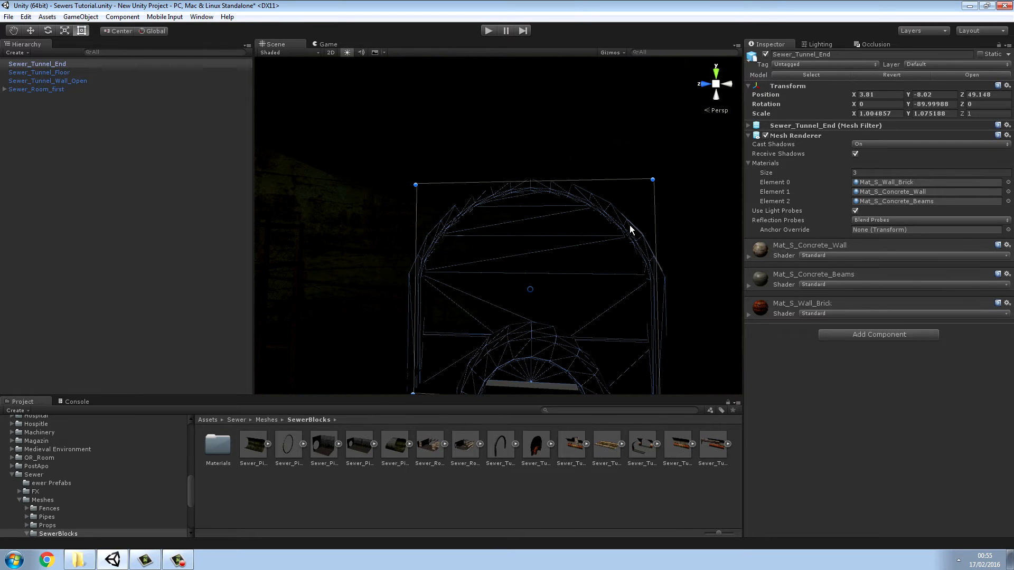
{"action": "left_click_drag", "start_coordinate": [654, 219], "coordinate": [658, 218]}
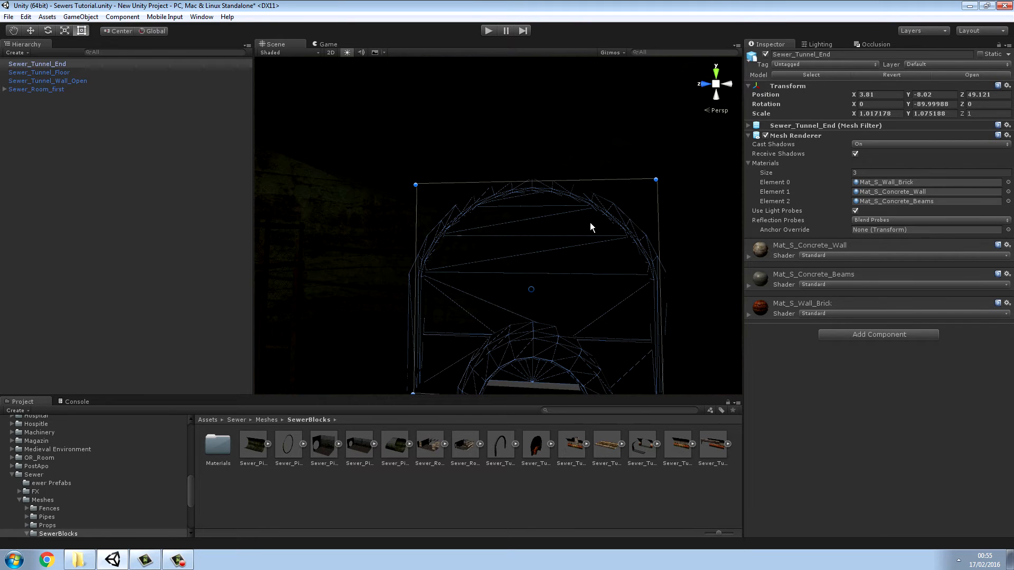
{"action": "left_click", "coordinate": [563, 475]}
{"action": "right_click_drag", "start_coordinate": [563, 312], "coordinate": [572, 319]}
{"action": "left_click", "coordinate": [553, 266]}
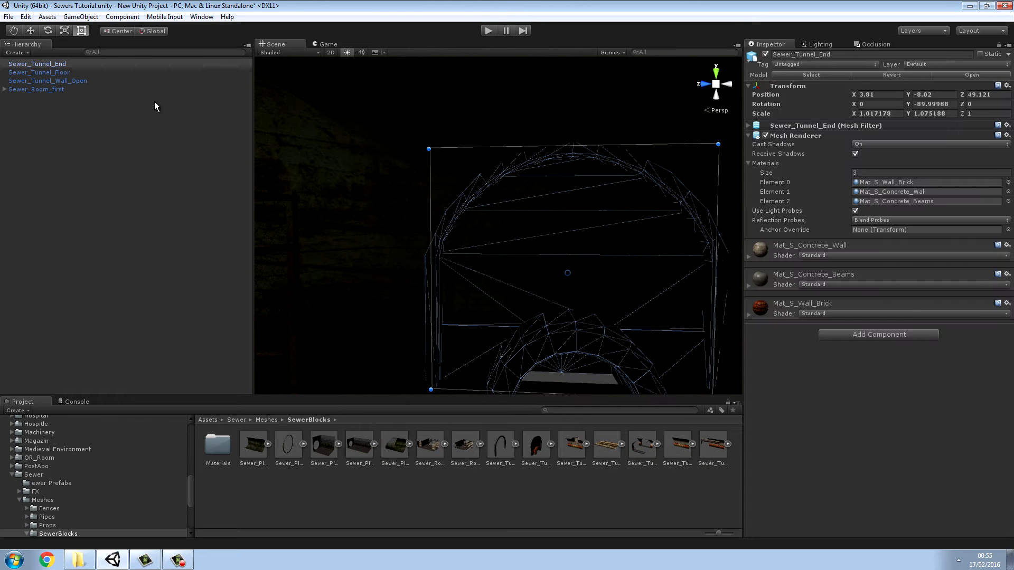
- Shift the widened tunnel end along the Z axis to about 49.138 and check the fit
{"action": "key", "text": "w"}
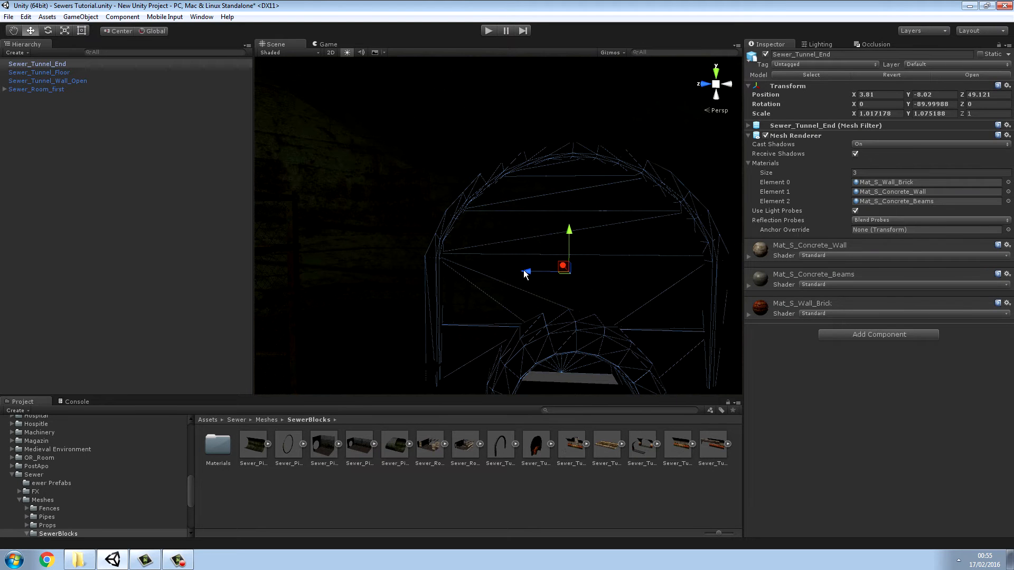
{"action": "left_click_drag", "start_coordinate": [526, 272], "coordinate": [524, 273]}
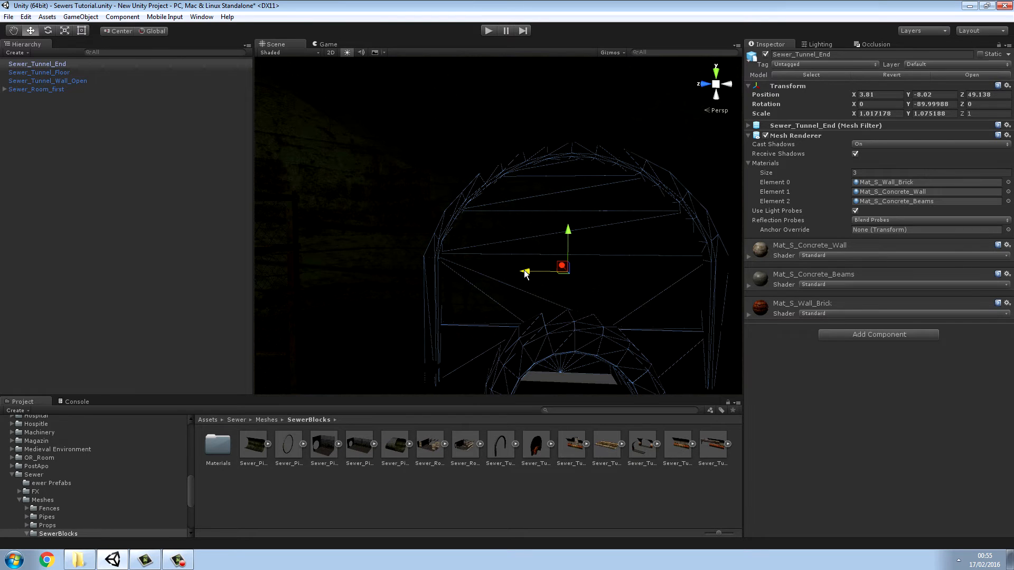
{"action": "left_click", "coordinate": [547, 488]}
{"action": "right_click_drag", "start_coordinate": [591, 202], "coordinate": [543, 179]}
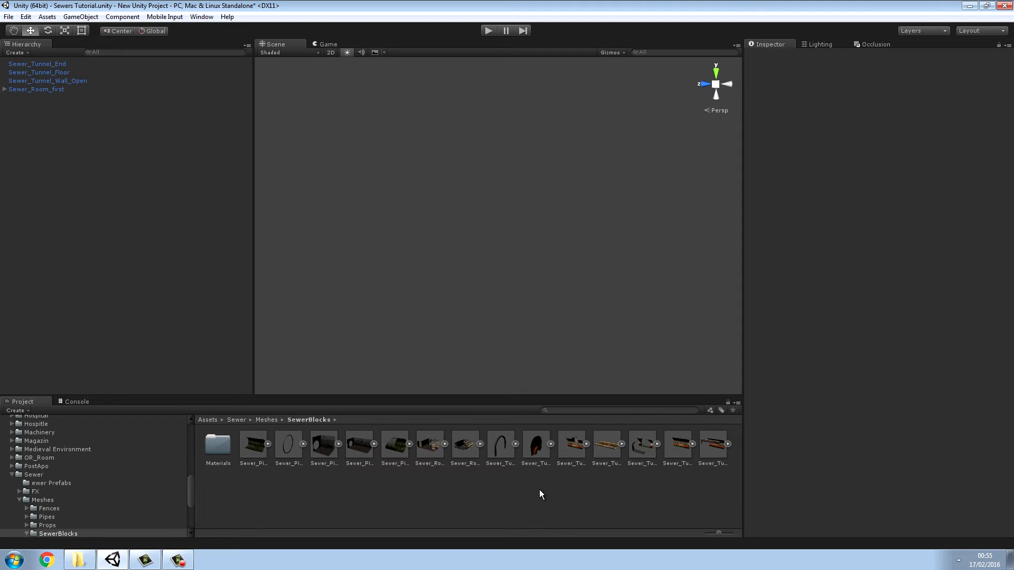
- Place a Sewer_PipeBig_Room_02 mesh beside the tunnel at about X 7.67, Y -8.54, Z 36.97
{"action": "left_click_drag", "start_coordinate": [361, 445], "coordinate": [602, 316]}
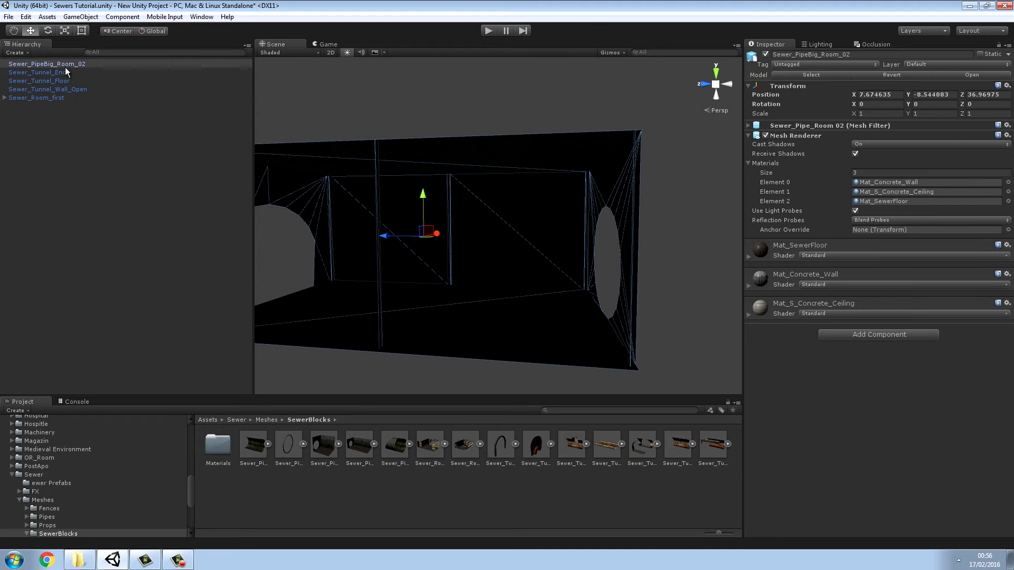
{"action": "left_click", "coordinate": [320, 362]}
{"action": "right_click_drag", "start_coordinate": [388, 277], "coordinate": [410, 278]}
{"action": "key", "text": "w"}
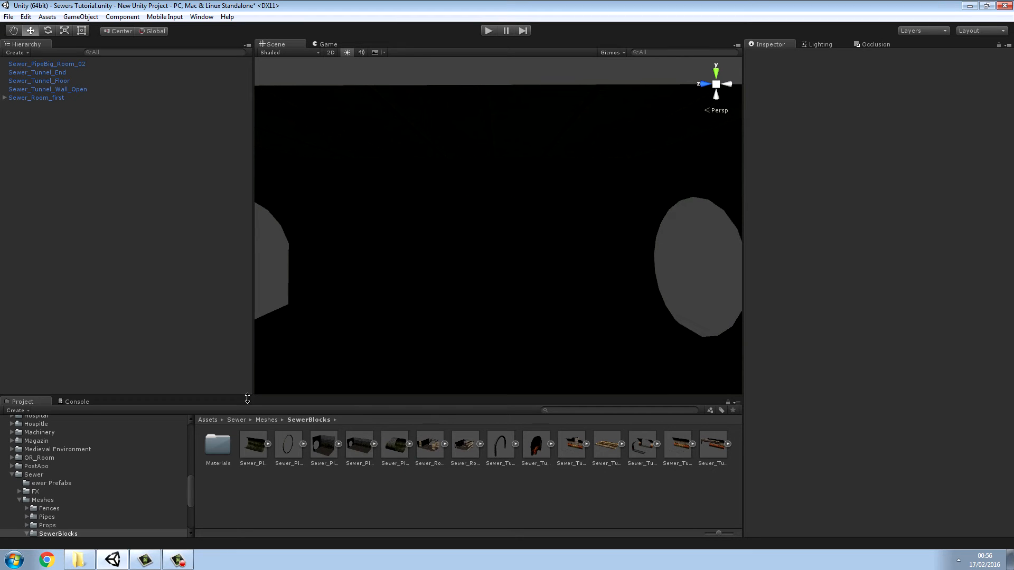
- Place DoorSingle, Drainage_Small, Cable_Bend and Barrel_Metal from the Sewer Props meshes inside the pipe room
{"action": "left_click", "coordinate": [236, 420]}
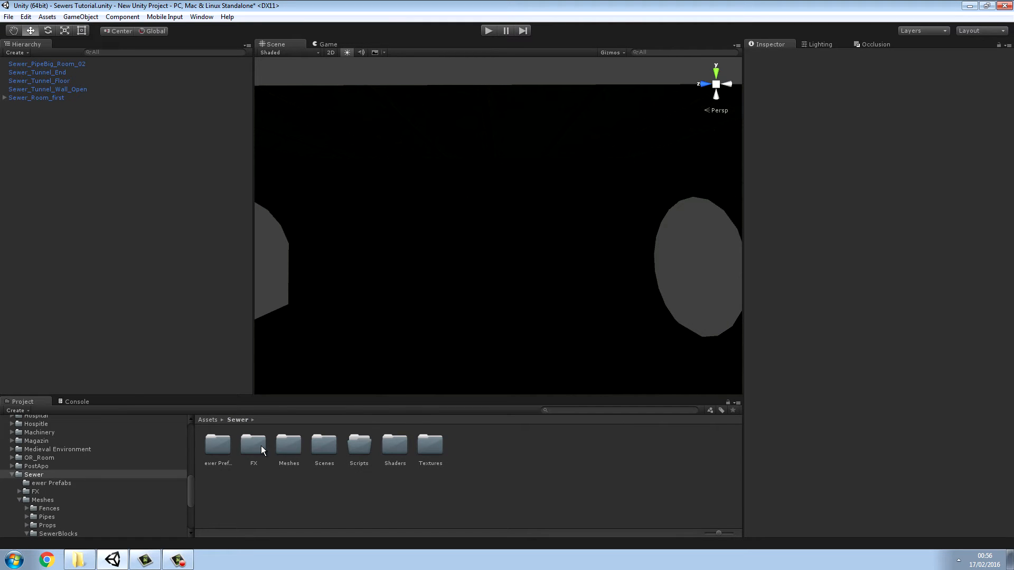
{"action": "double_click", "coordinate": [283, 446]}
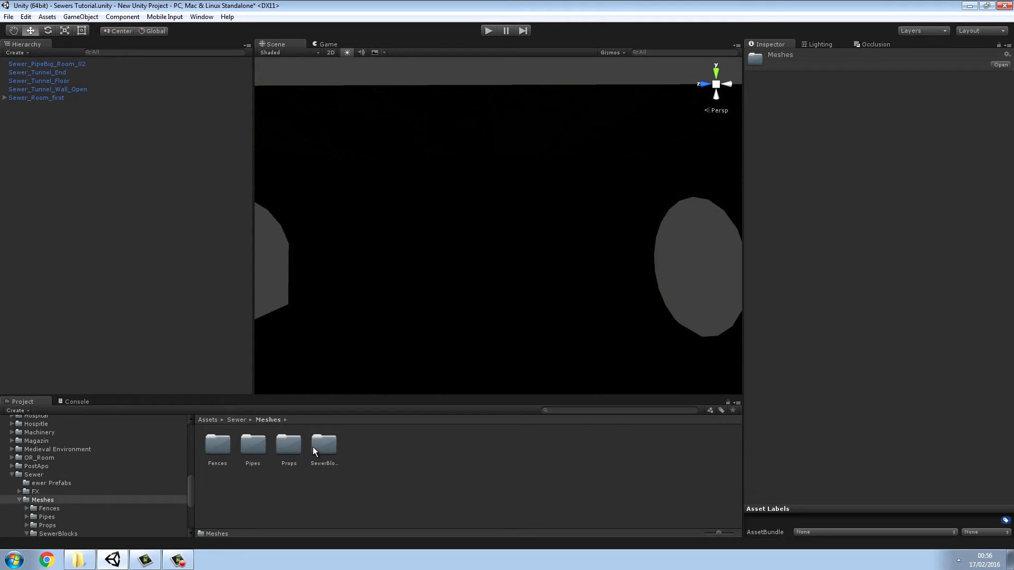
{"action": "double_click", "coordinate": [285, 448]}
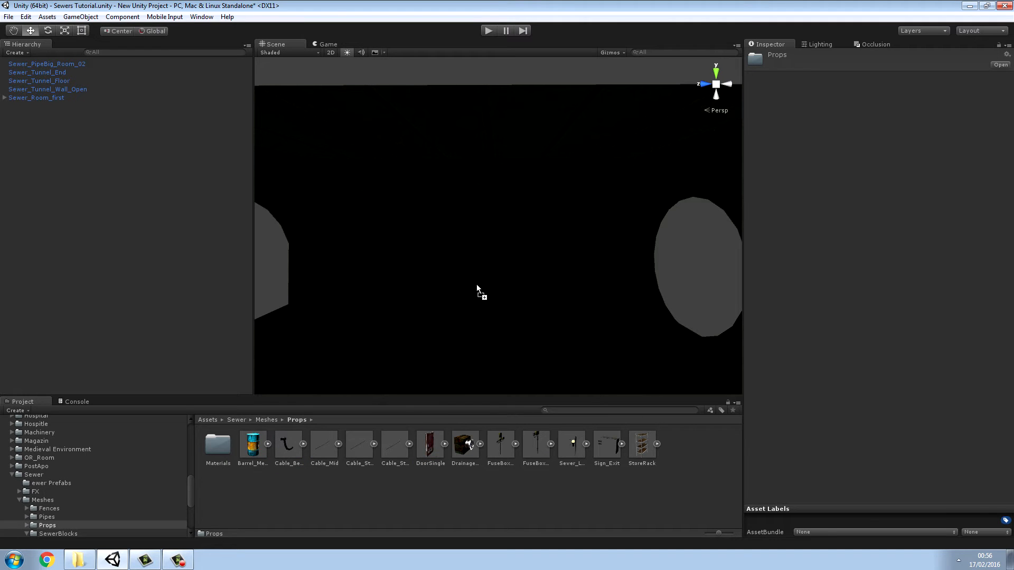
{"action": "left_click_drag", "start_coordinate": [462, 325], "coordinate": [459, 305]}
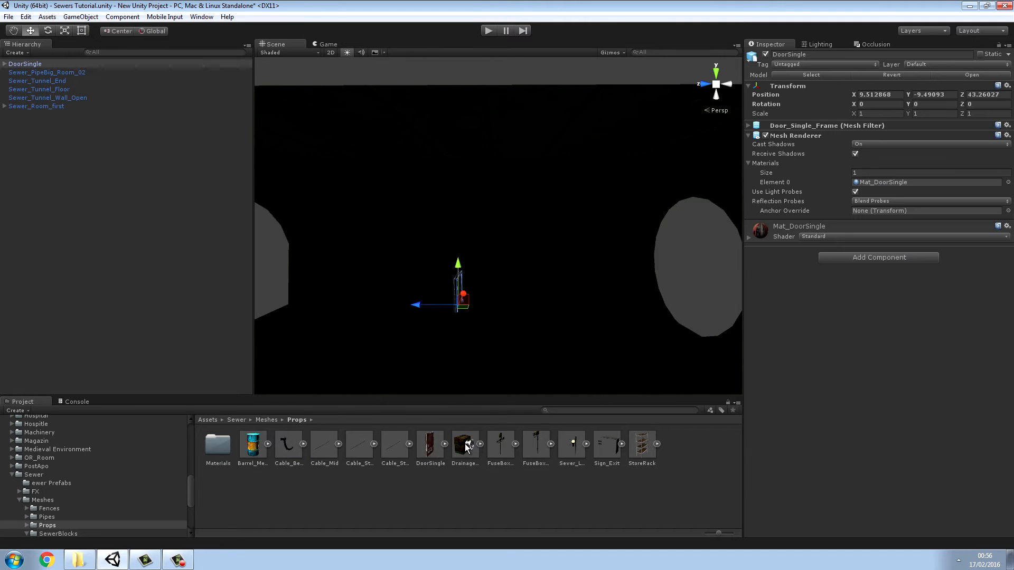
{"action": "left_click_drag", "start_coordinate": [540, 317], "coordinate": [539, 316]}
{"action": "left_click_drag", "start_coordinate": [331, 376], "coordinate": [383, 332]}
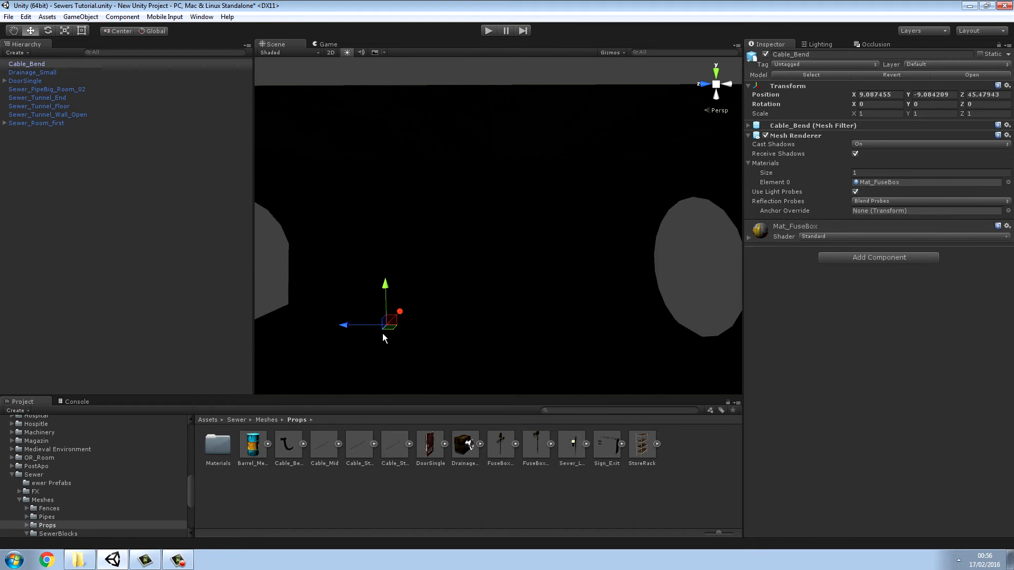
{"action": "left_click_drag", "start_coordinate": [252, 448], "coordinate": [353, 363]}
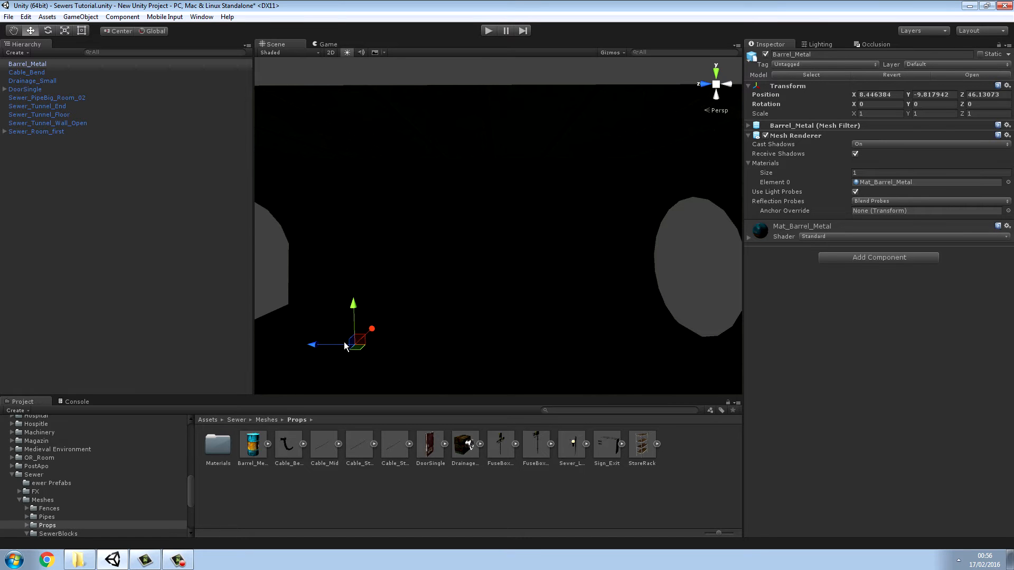
- Reorder the scene objects so that Sewer_PipeBig_Room_02 comes first in the hierarchy
{"action": "right_click_drag", "start_coordinate": [496, 223], "coordinate": [649, 256]}
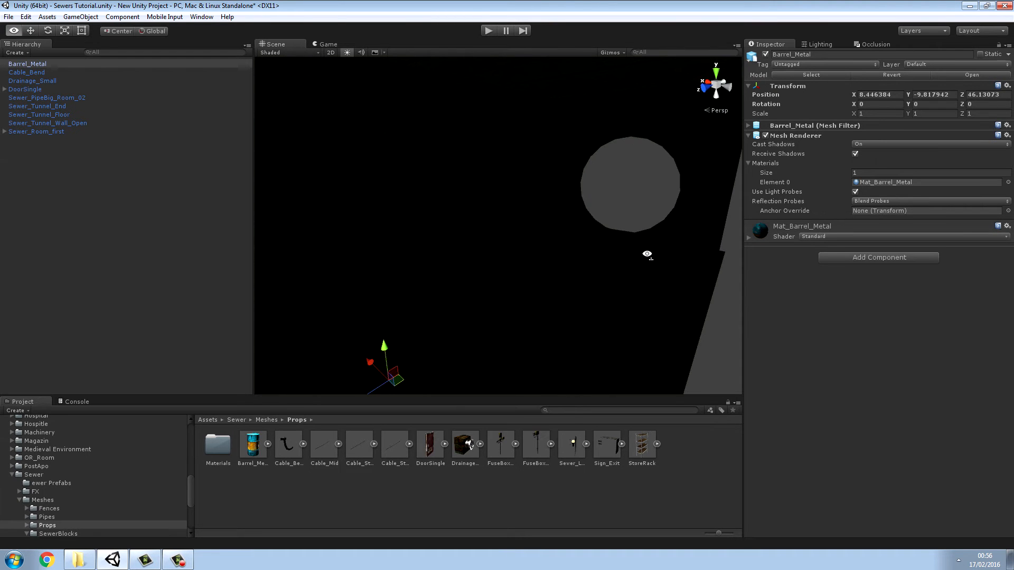
{"action": "left_click", "coordinate": [467, 265]}
{"action": "right_click_drag", "start_coordinate": [569, 244], "coordinate": [420, 218]}
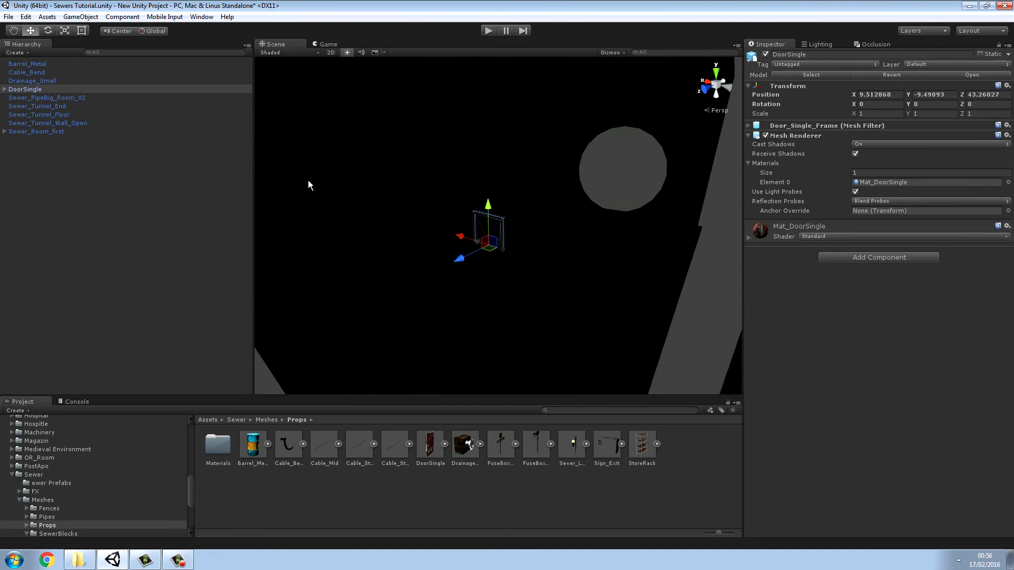
{"action": "left_click", "coordinate": [71, 98]}
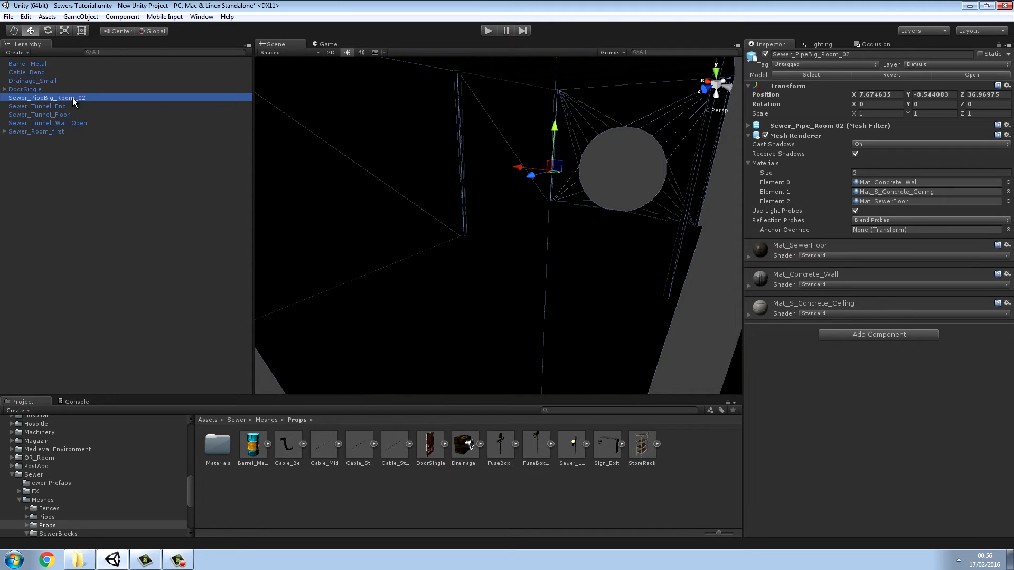
{"action": "left_click_drag", "start_coordinate": [72, 97], "coordinate": [75, 63]}
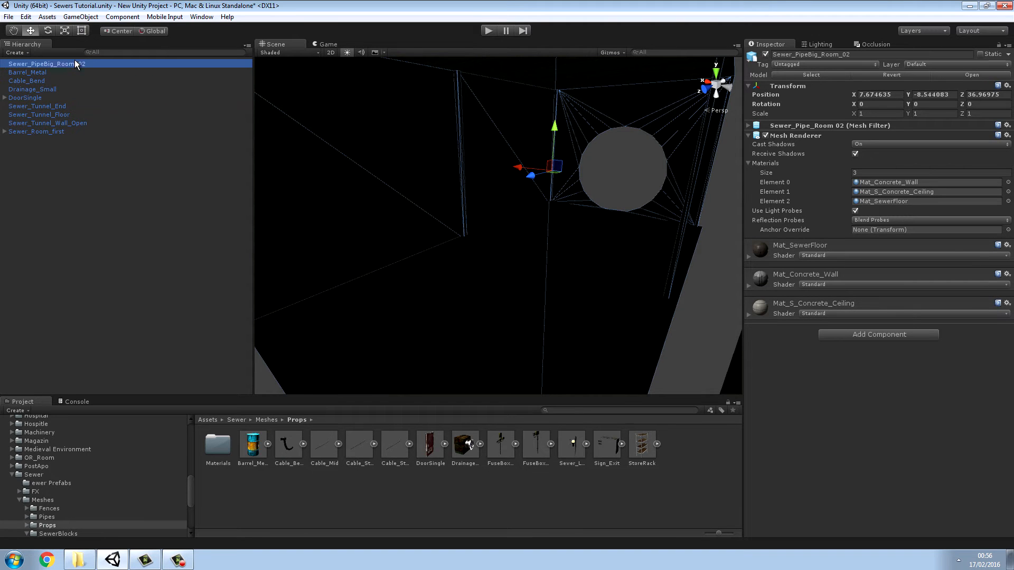
- Switch the scene view from scene lighting to default lighting to view the pipe room and its door
{"action": "left_click", "coordinate": [492, 232]}
{"action": "right_click_drag", "start_coordinate": [492, 232], "coordinate": [540, 315]}
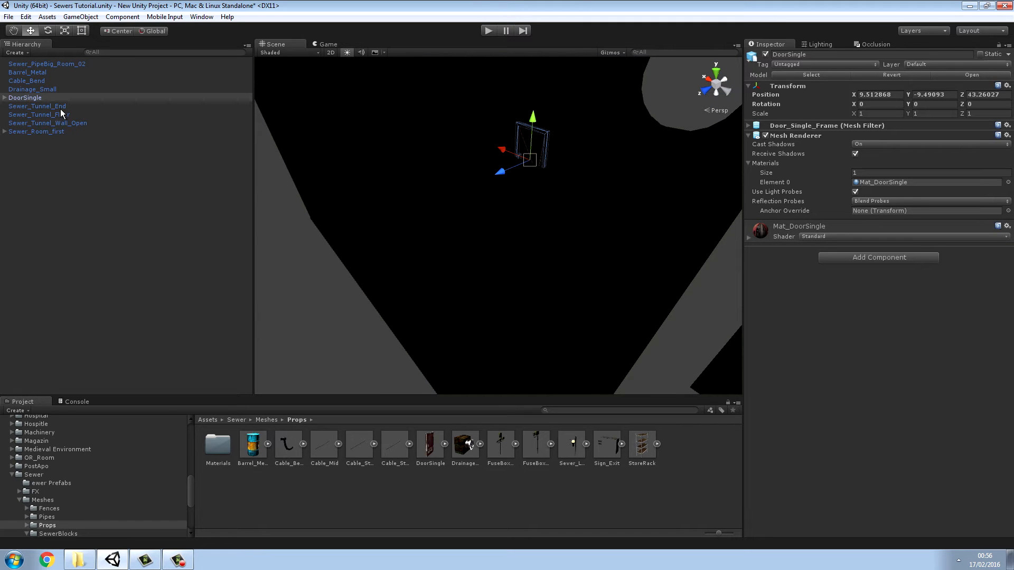
{"action": "right_click_drag", "start_coordinate": [334, 157], "coordinate": [216, 64]}
{"action": "key", "text": "w"}
{"action": "key", "text": "d"}
{"action": "left_click", "coordinate": [346, 54]}
{"action": "right_click_drag", "start_coordinate": [417, 123], "coordinate": [434, 167]}
{"action": "key", "text": "w"}
- Select Drainage_Small, DoorSingle and Barrel_Metal together and make them children of Sewer_PipeBig_Room_02
{"action": "left_click", "coordinate": [512, 186]}
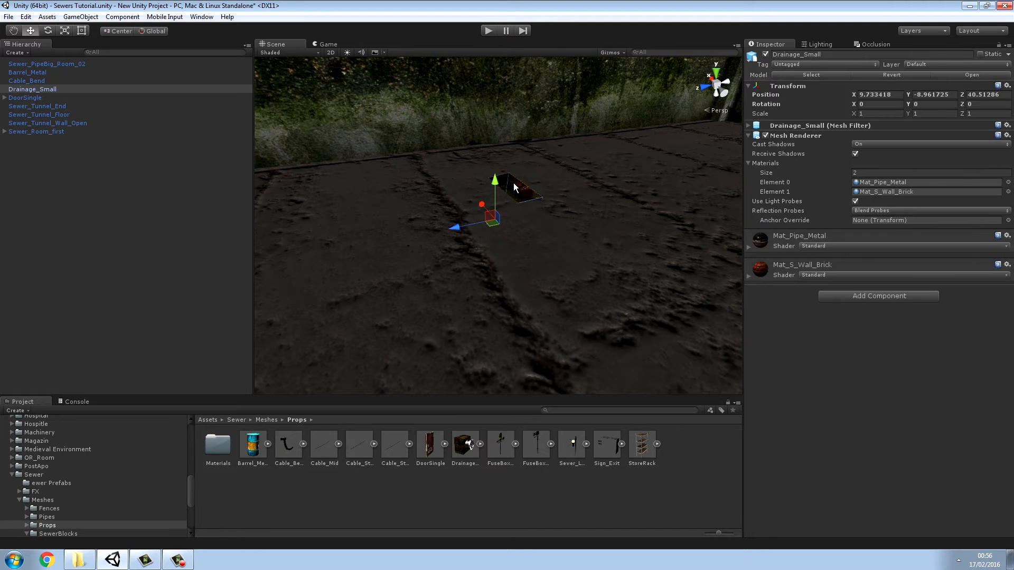
{"action": "left_click", "coordinate": [229, 124]}
{"action": "right_click", "coordinate": [6, 63]}
{"action": "key", "text": "Escape"}
{"action": "left_click", "coordinate": [91, 91]}
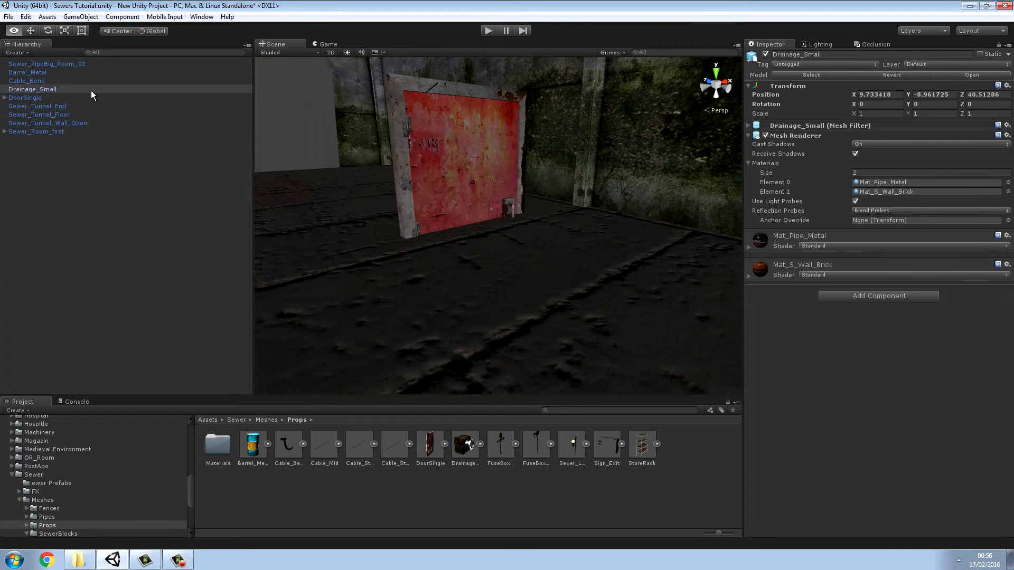
{"action": "left_click", "coordinate": [468, 163], "text": "shift"}
{"action": "right_click_drag", "start_coordinate": [469, 163], "coordinate": [242, 159]}
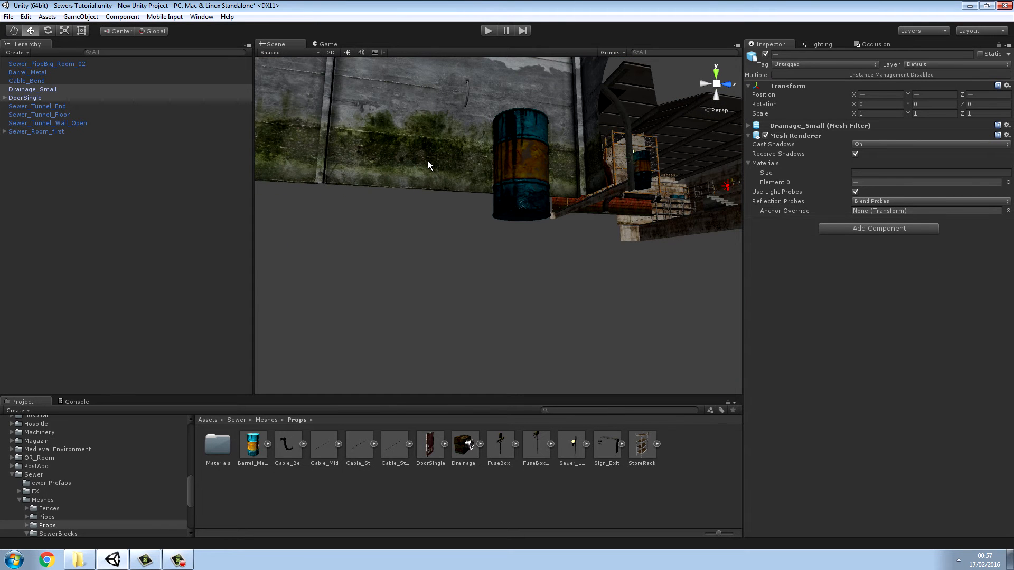
{"action": "left_click", "coordinate": [527, 166], "text": "shift"}
{"action": "right_click_drag", "start_coordinate": [528, 166], "coordinate": [189, 255]}
{"action": "left_click", "coordinate": [558, 296], "text": "shift"}
{"action": "left_click_drag", "start_coordinate": [400, 217], "coordinate": [236, 184], "text": "alt"}
{"action": "left_click", "coordinate": [33, 98], "text": "ctrl"}
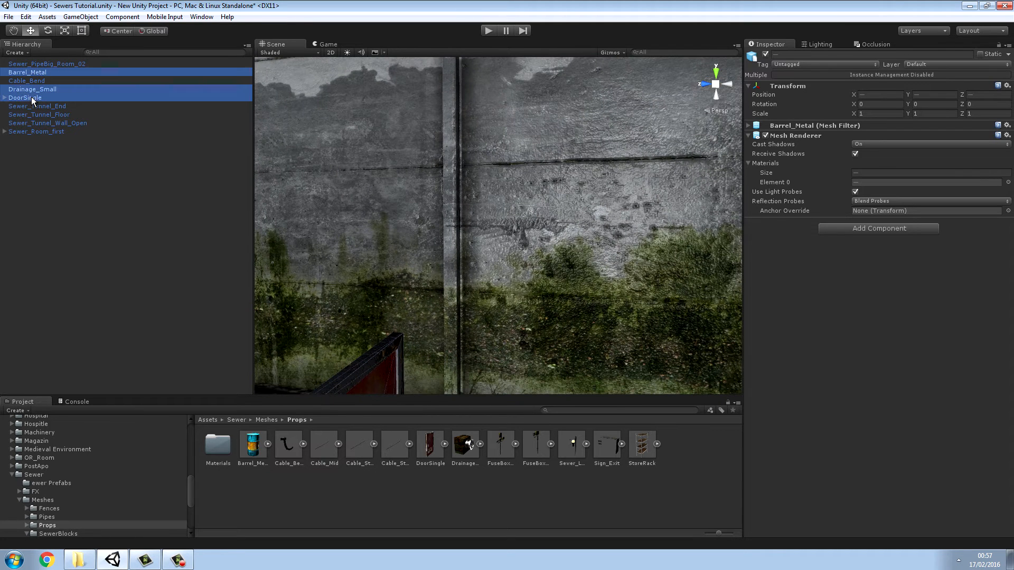
{"action": "left_click_drag", "start_coordinate": [39, 63], "coordinate": [39, 65]}
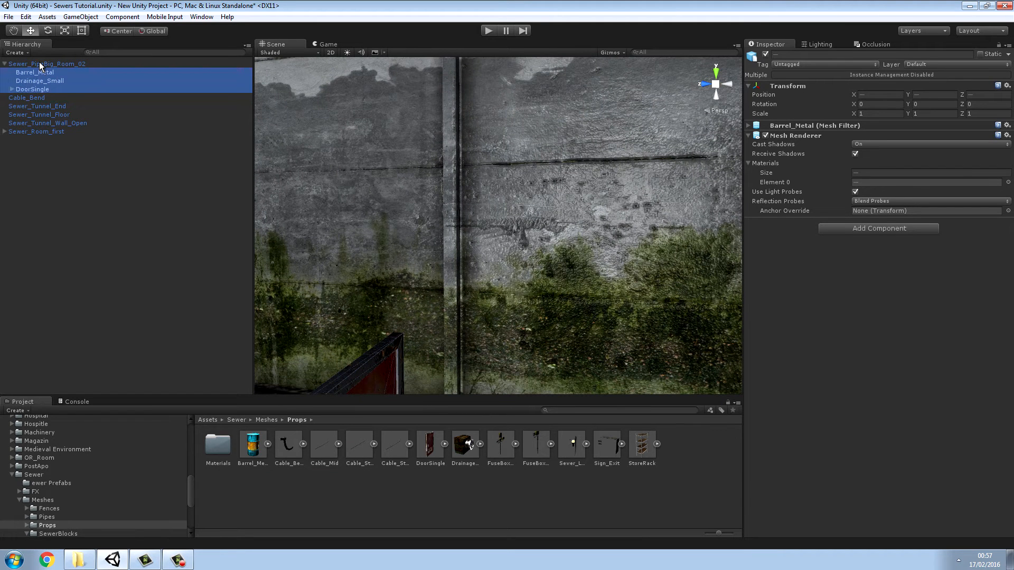
- Frame the pipe room in the view and examine it with its grouped props from outside
{"action": "left_click", "coordinate": [32, 63]}
{"action": "left_click", "coordinate": [258, 149]}
{"action": "key", "text": "f"}
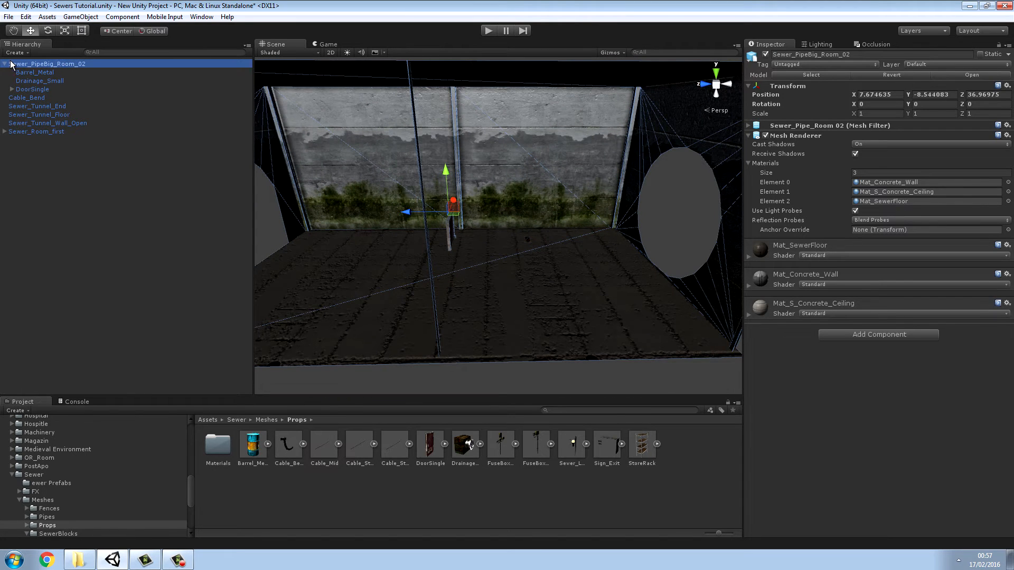
{"action": "scroll", "coordinate": [317, 183], "scroll_direction": "down", "scroll_amount": 4}
{"action": "left_click_drag", "start_coordinate": [316, 183], "coordinate": [454, 296], "text": "alt"}
{"action": "left_click", "coordinate": [455, 342]}
{"action": "left_click_drag", "start_coordinate": [458, 341], "coordinate": [465, 271], "text": "alt"}
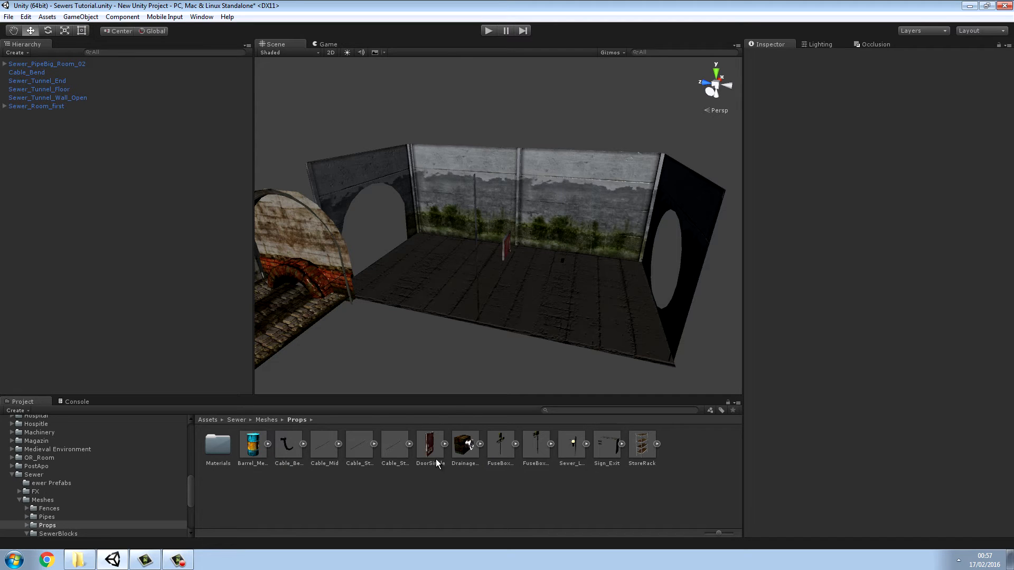
{"action": "left_click_drag", "start_coordinate": [374, 385], "coordinate": [226, 336], "text": "alt"}
- Examine how the walls, floor and props of Sewer_Room_first are grouped under one parent object
{"action": "right_click_drag", "start_coordinate": [453, 337], "coordinate": [179, 312]}
{"action": "key", "text": "w"}
{"action": "key", "text": "d"}
{"action": "key", "text": "s"}
{"action": "left_click", "coordinate": [417, 345]}
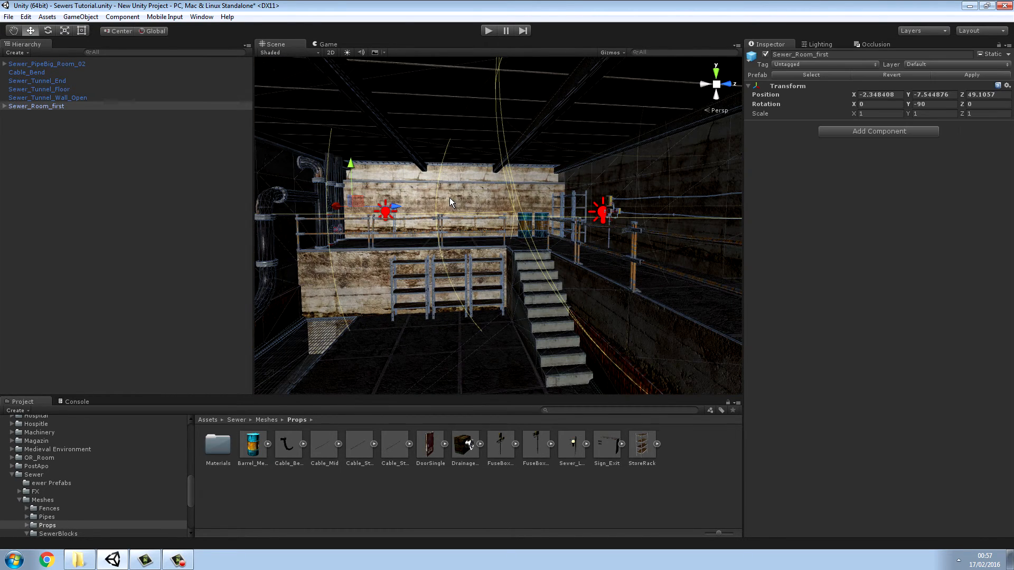
{"action": "left_click", "coordinate": [456, 331]}
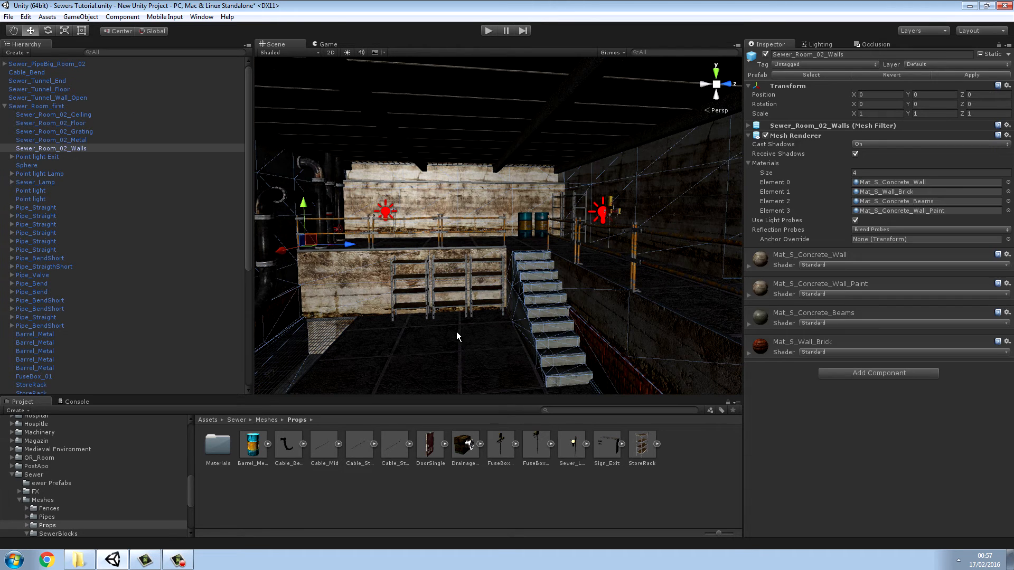
{"action": "left_click", "coordinate": [433, 488]}
{"action": "scroll", "coordinate": [467, 339], "scroll_direction": "up", "scroll_amount": 2}
{"action": "left_click", "coordinate": [444, 367]}
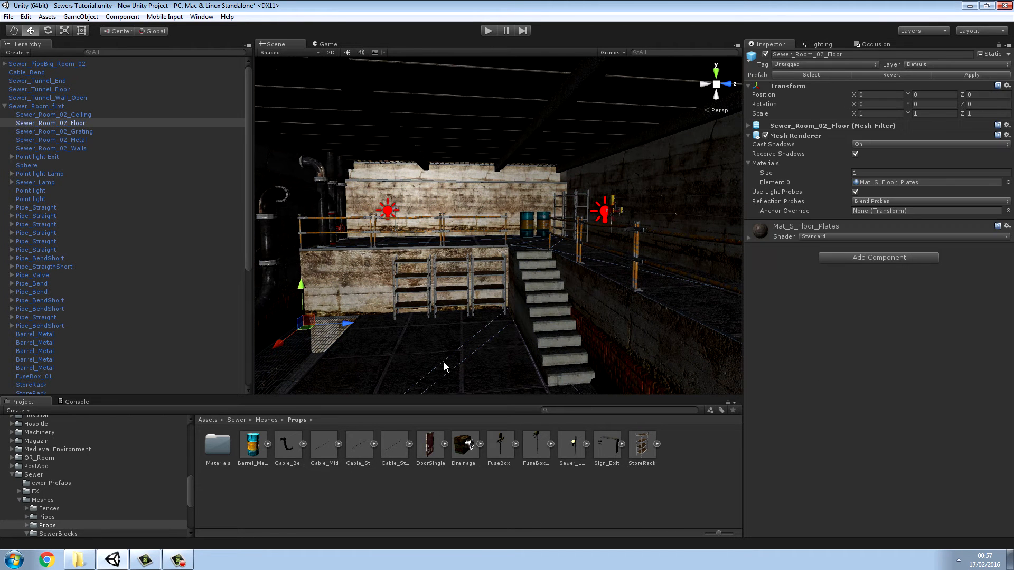
{"action": "left_click", "coordinate": [407, 266]}
{"action": "left_click", "coordinate": [453, 465]}
- Delete Sewer_PipeBig_Room_02 together with its child props
{"action": "right_click_drag", "start_coordinate": [442, 391], "coordinate": [794, 342]}
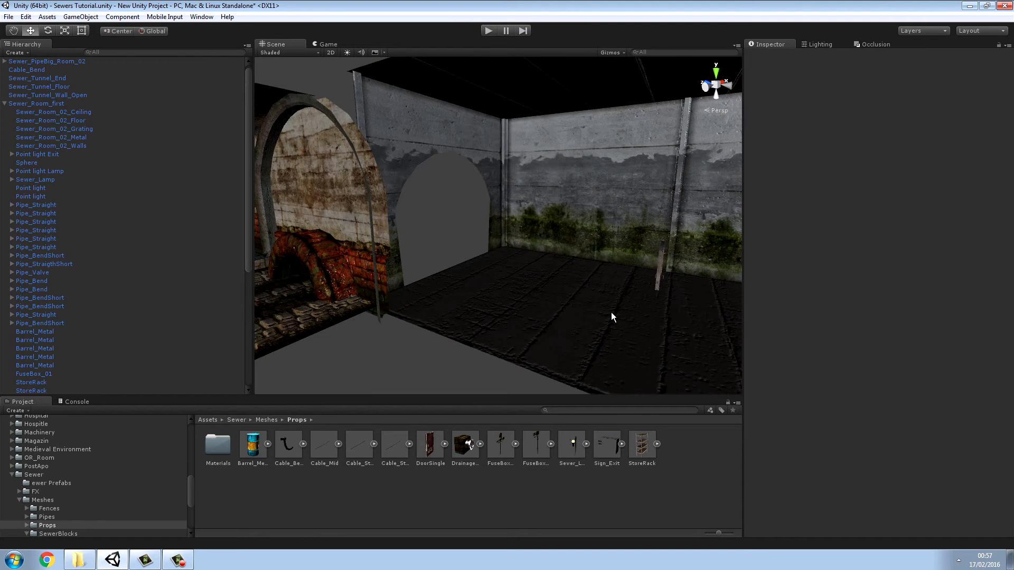
{"action": "left_click", "coordinate": [607, 219]}
{"action": "right_click_drag", "start_coordinate": [607, 219], "coordinate": [734, 242]}
{"action": "key", "text": "Delete"}
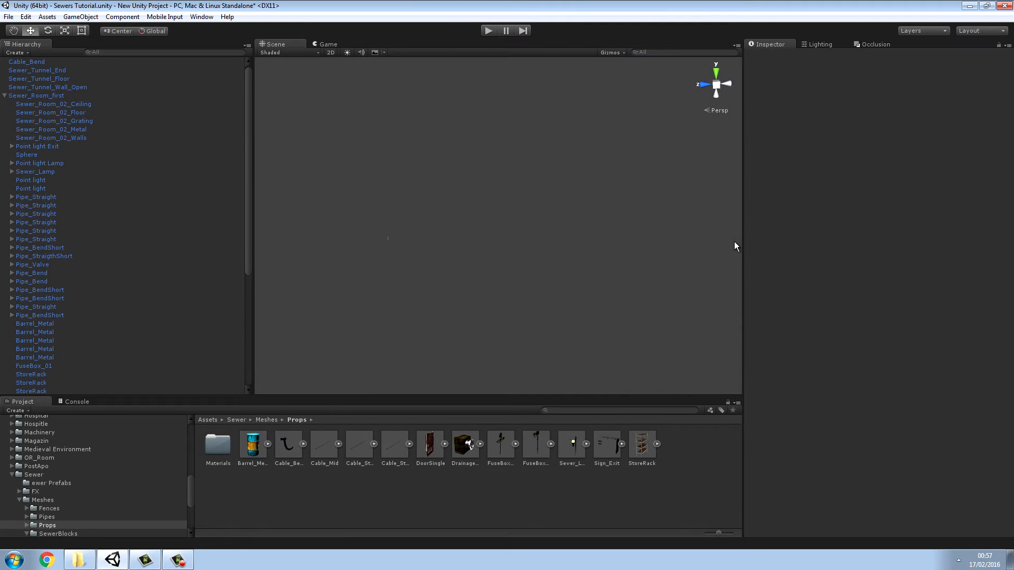
- Delete the stray Cable_Bend object from the scene
{"action": "right_click_drag", "start_coordinate": [654, 242], "coordinate": [613, 240]}
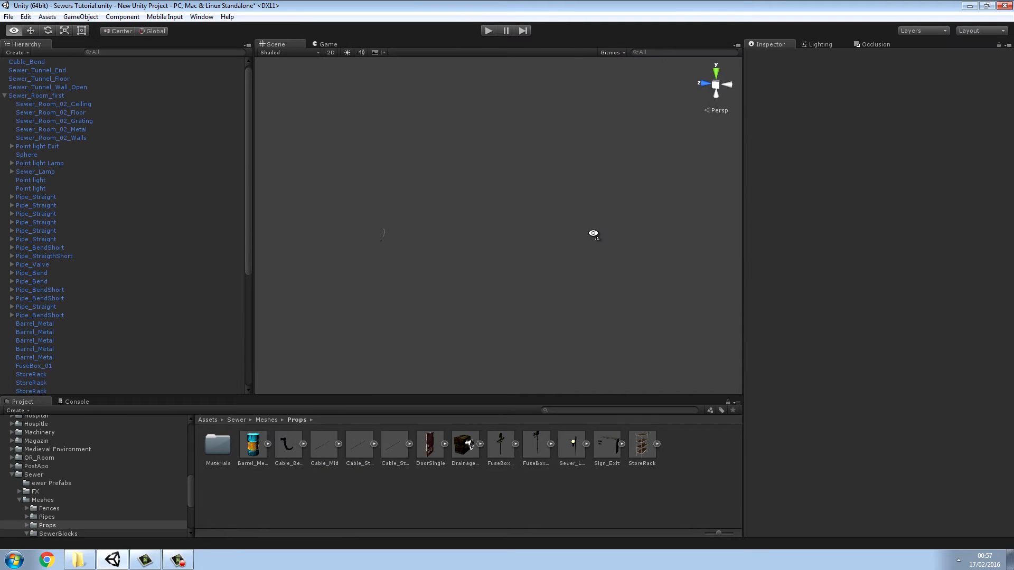
{"action": "right_click_drag", "start_coordinate": [418, 227], "coordinate": [399, 221]}
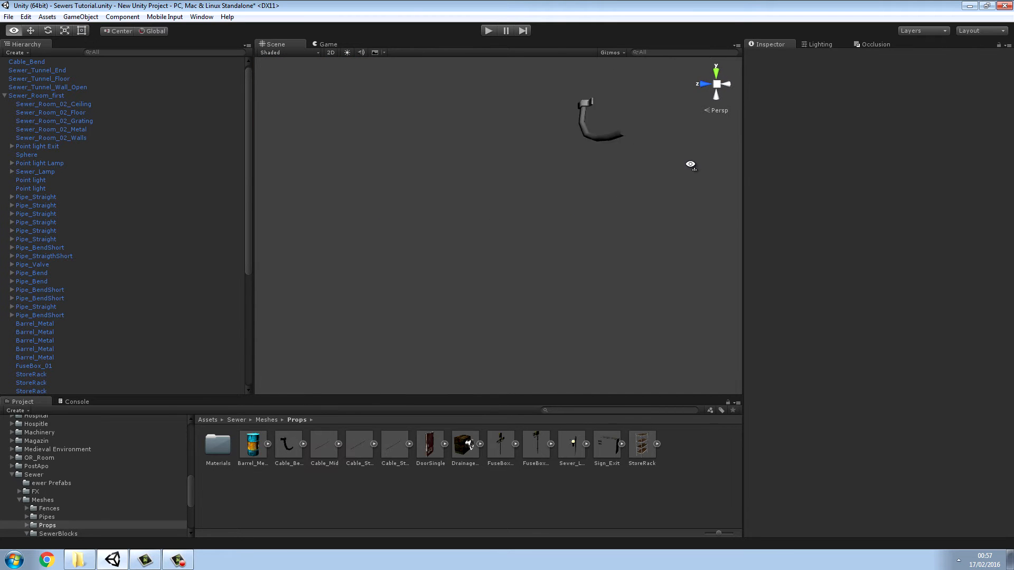
{"action": "left_click", "coordinate": [653, 72]}
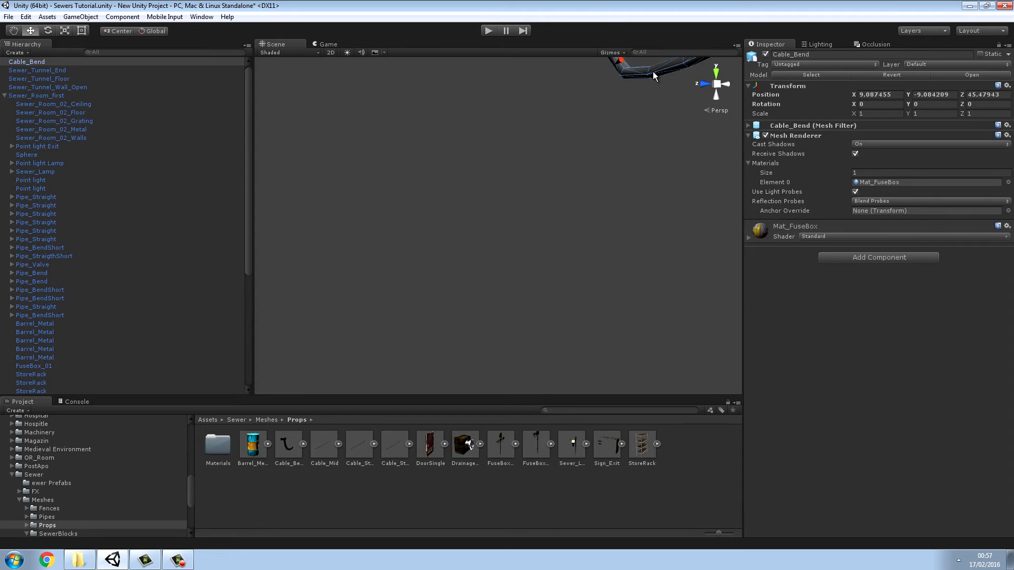
{"action": "key", "text": "Delete"}
{"action": "right_click_drag", "start_coordinate": [606, 163], "coordinate": [215, 445]}
{"action": "key", "text": "w"}
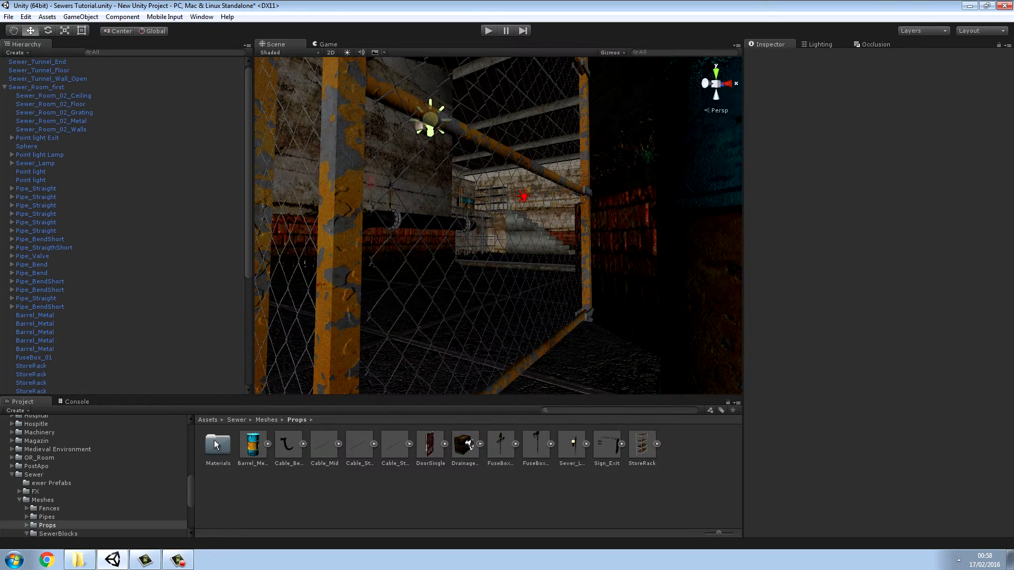
{"action": "left_click", "coordinate": [188, 558]}
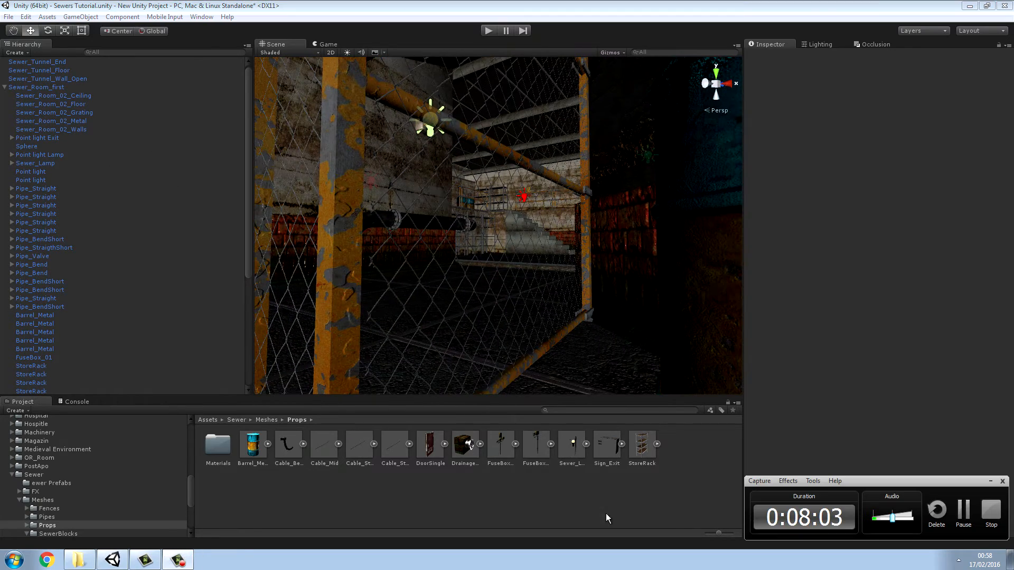
{"action": "left_click", "coordinate": [990, 481]}
- Nudge the Sewer_Tunnel_End wall to about Y -7.94 and Z 49.07 at the end of the tunnel
{"action": "right_click_drag", "start_coordinate": [734, 338], "coordinate": [741, 222]}
{"action": "right_click_drag", "start_coordinate": [675, 217], "coordinate": [721, 204]}
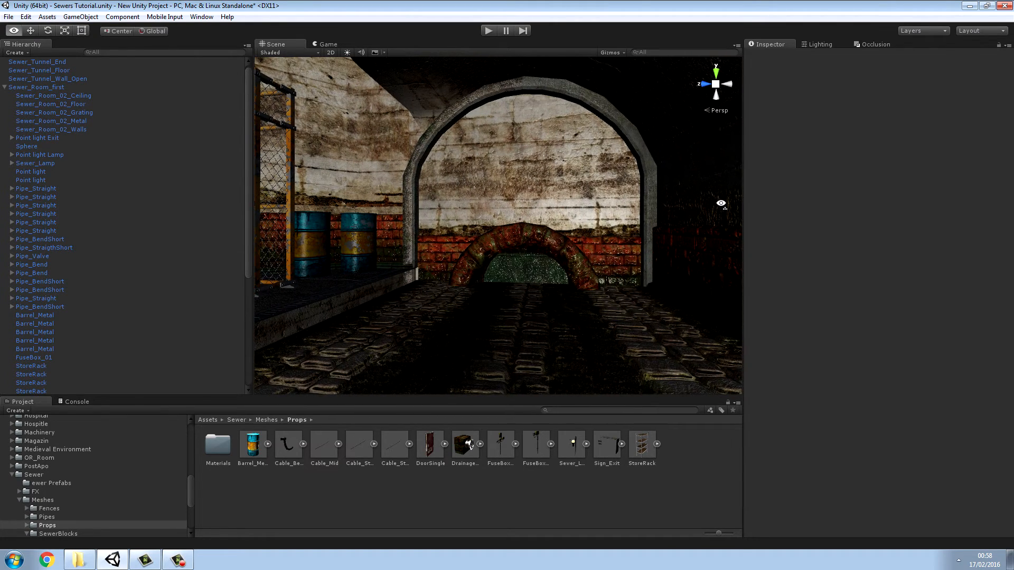
{"action": "left_click", "coordinate": [543, 163]}
{"action": "left_click_drag", "start_coordinate": [519, 147], "coordinate": [520, 141]}
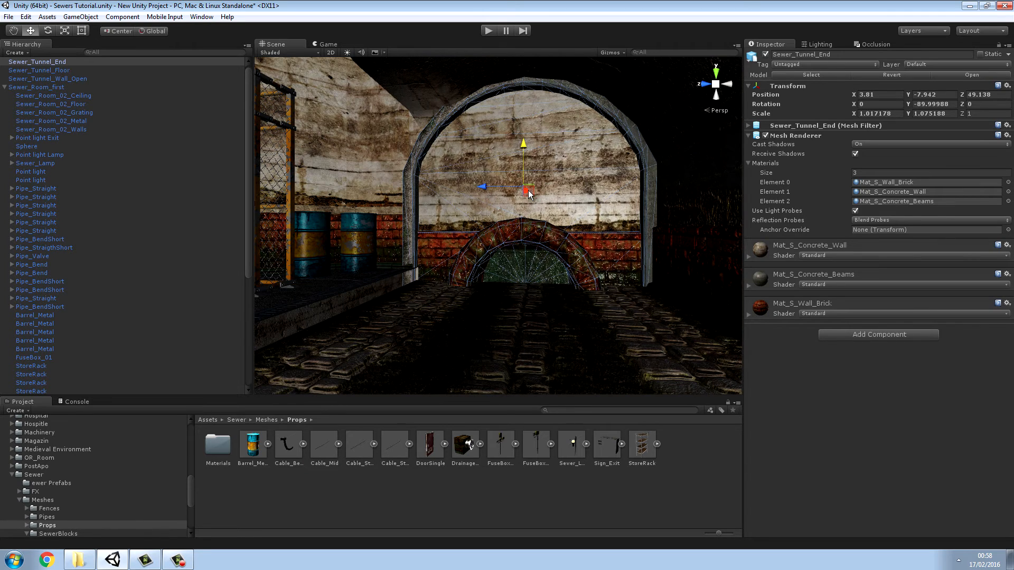
{"action": "left_click_drag", "start_coordinate": [479, 184], "coordinate": [483, 185]}
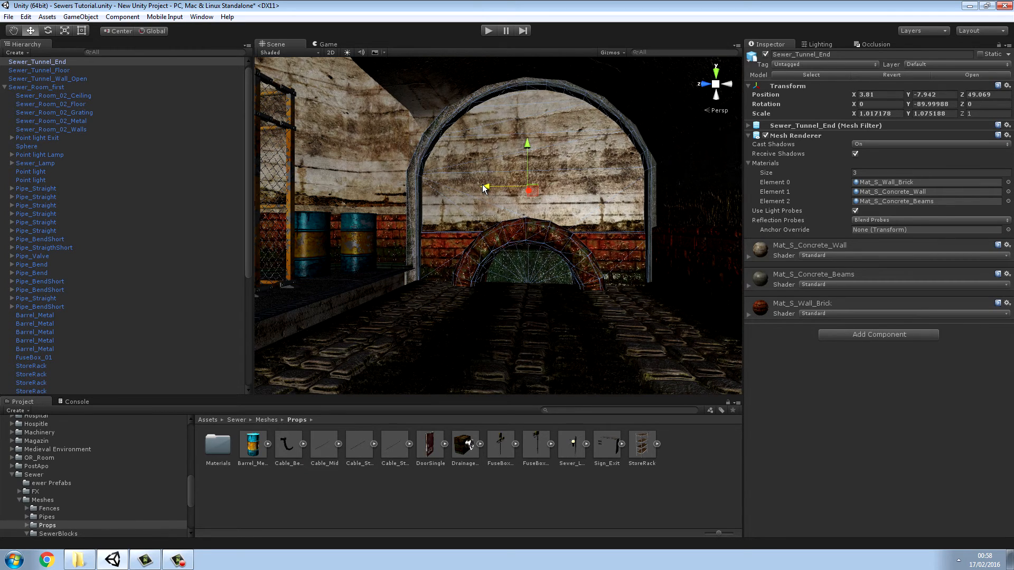
{"action": "left_click", "coordinate": [581, 485]}
- Open the ewer Prefabs folder inside the Sewer assets folder
{"action": "left_click_drag", "start_coordinate": [638, 238], "coordinate": [471, 265], "text": "alt"}
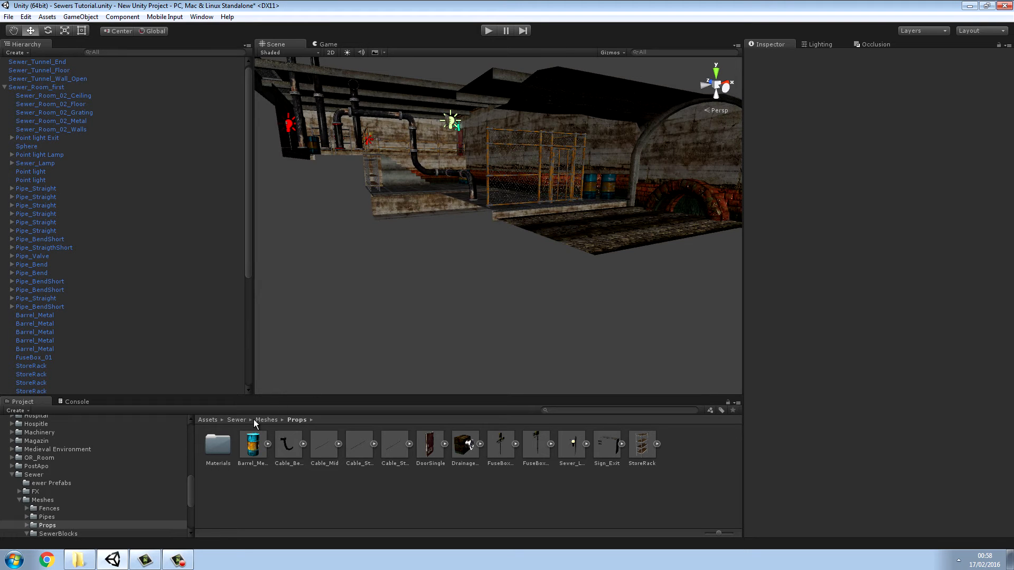
{"action": "left_click", "coordinate": [221, 419]}
{"action": "left_click", "coordinate": [204, 421]}
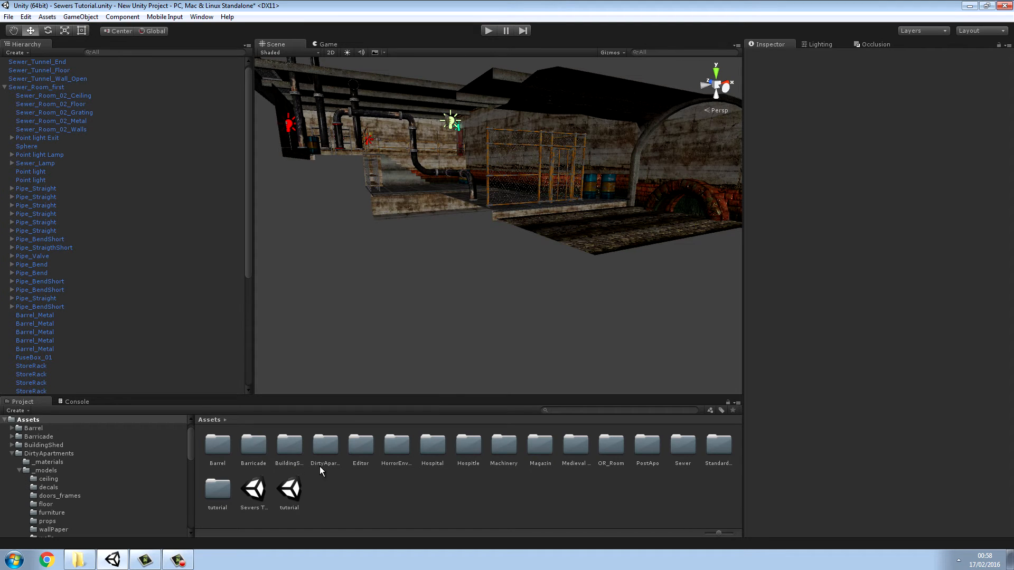
{"action": "double_click", "coordinate": [690, 446]}
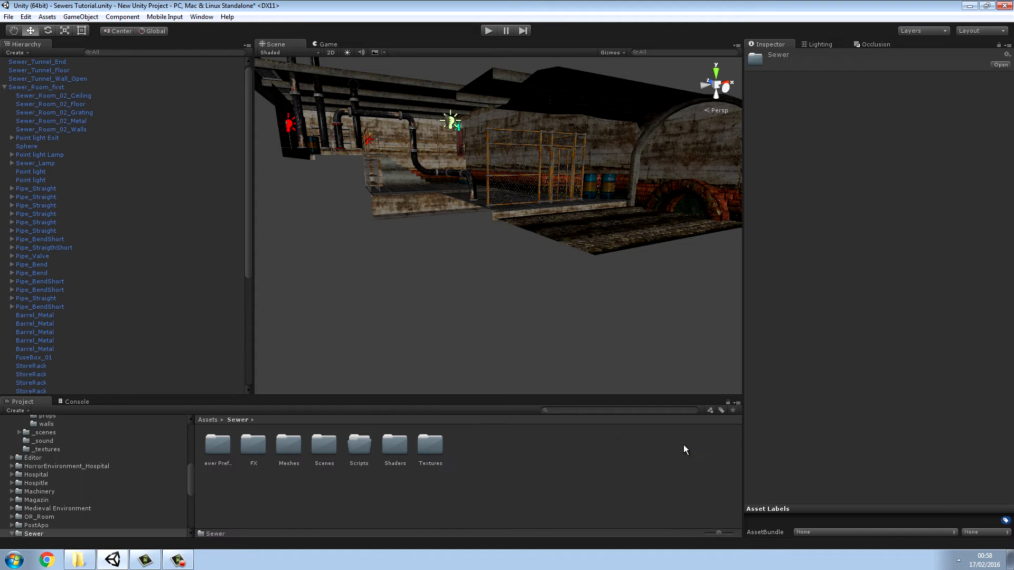
{"action": "double_click", "coordinate": [219, 444]}
- Add the Sewer_Tunnel_Wall prefab with its pipes to the scene below Sewer_Room_first
{"action": "left_click_drag", "start_coordinate": [462, 326], "coordinate": [399, 338], "text": "alt"}
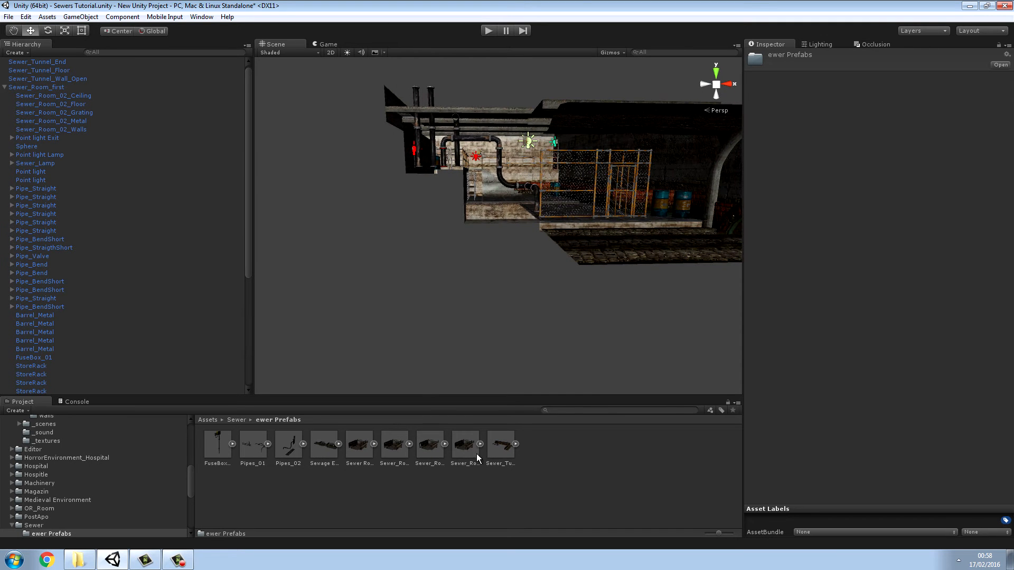
{"action": "left_click_drag", "start_coordinate": [489, 418], "coordinate": [351, 356]}
{"action": "left_click_drag", "start_coordinate": [592, 306], "coordinate": [568, 408]}
{"action": "right_click_drag", "start_coordinate": [510, 320], "coordinate": [189, 264]}
{"action": "key", "text": "w"}
{"action": "right_click_drag", "start_coordinate": [382, 261], "coordinate": [569, 252]}
{"action": "key", "text": "w"}
{"action": "left_click_drag", "start_coordinate": [553, 240], "coordinate": [553, 180]}
- Raise Sewer_Tunnel_Wall and slide it along X to about -20.36, beside the existing room
{"action": "left_click", "coordinate": [583, 179]}
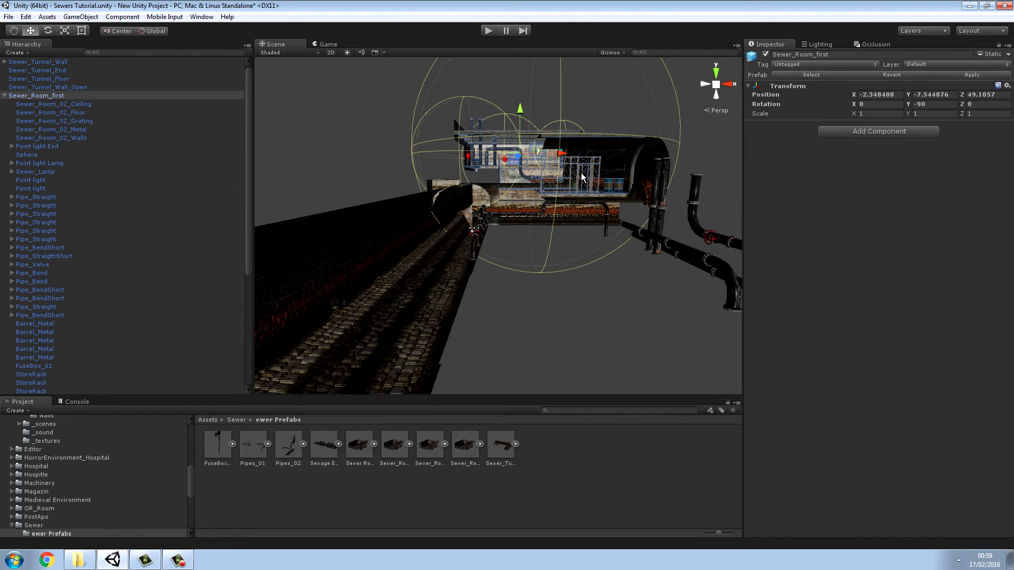
{"action": "left_click", "coordinate": [567, 314]}
{"action": "left_click", "coordinate": [438, 261]}
{"action": "left_click_drag", "start_coordinate": [554, 182], "coordinate": [561, 175]}
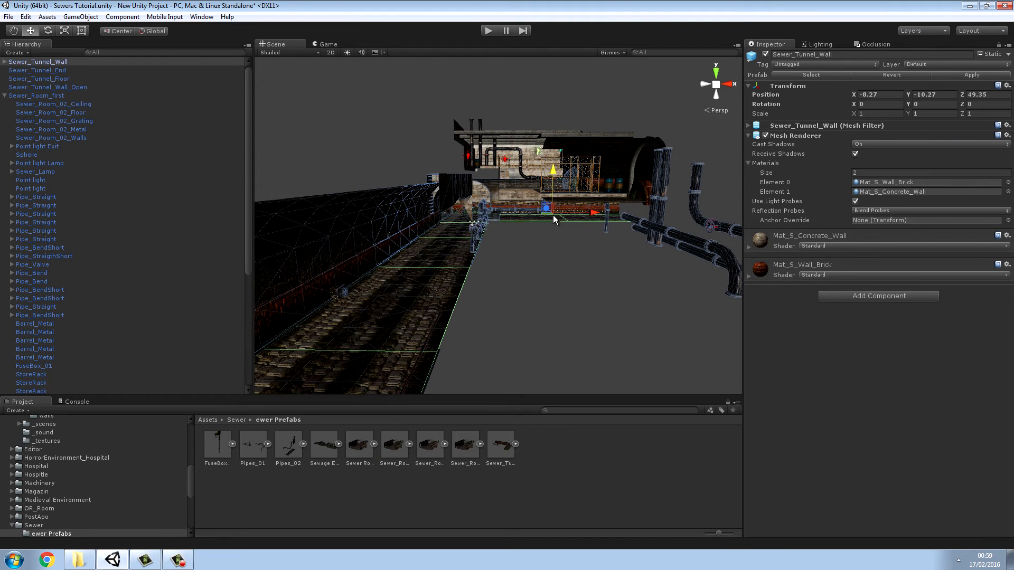
{"action": "left_click_drag", "start_coordinate": [591, 213], "coordinate": [366, 211]}
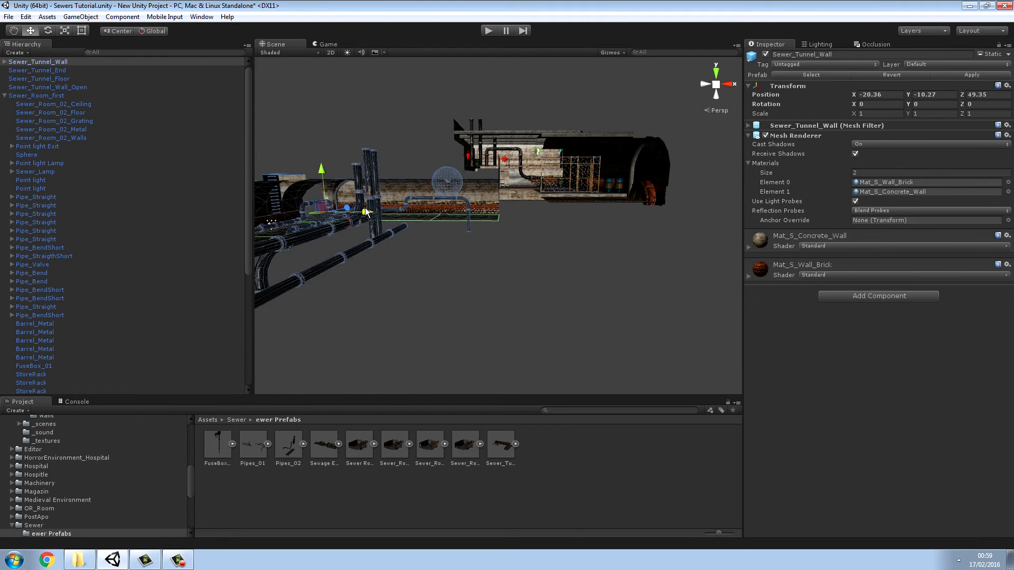
- Move Sewer_Tunnel_Wall to about X -14.86, Y -8.75, Z 40.13, in line with the room's tunnel floor
{"action": "left_click_drag", "start_coordinate": [462, 257], "coordinate": [437, 236], "text": "alt"}
{"action": "left_click_drag", "start_coordinate": [332, 197], "coordinate": [469, 159]}
{"action": "key", "text": "w"}
{"action": "right_click_drag", "start_coordinate": [618, 277], "coordinate": [393, 313]}
{"action": "key", "text": "s"}
{"action": "left_click_drag", "start_coordinate": [458, 185], "coordinate": [258, 191]}
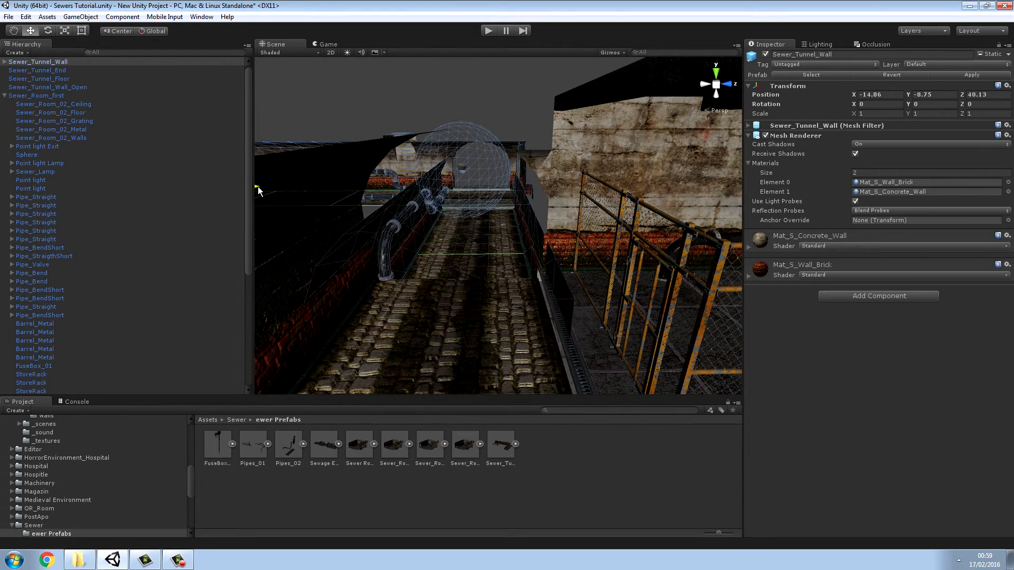
- Raise Sewer_Tunnel_Wall to about Y -7.52 and slide it along X to about -16.97
{"action": "key", "text": "s"}
{"action": "right_click_drag", "start_coordinate": [369, 232], "coordinate": [344, 248]}
{"action": "left_click_drag", "start_coordinate": [280, 166], "coordinate": [328, 148]}
{"action": "left_click_drag", "start_coordinate": [344, 110], "coordinate": [352, 83]}
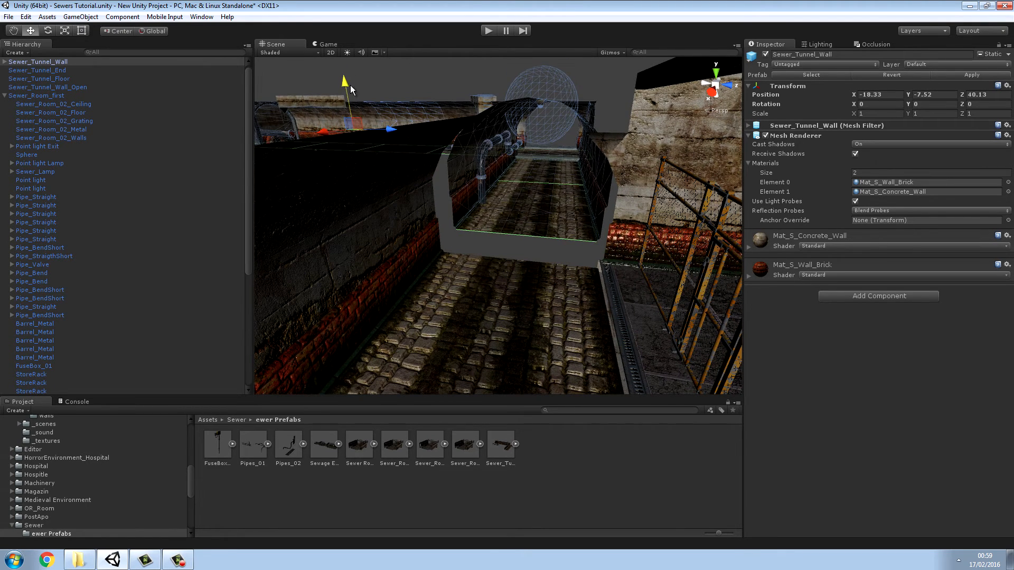
{"action": "left_click_drag", "start_coordinate": [315, 143], "coordinate": [309, 149]}
- Shift Sewer_Tunnel_Wall to about X -17.46 and vertex-snap its floor edge to the adjoining tunnel floor
{"action": "right_click_drag", "start_coordinate": [470, 231], "coordinate": [291, 232]}
{"action": "key", "text": "w"}
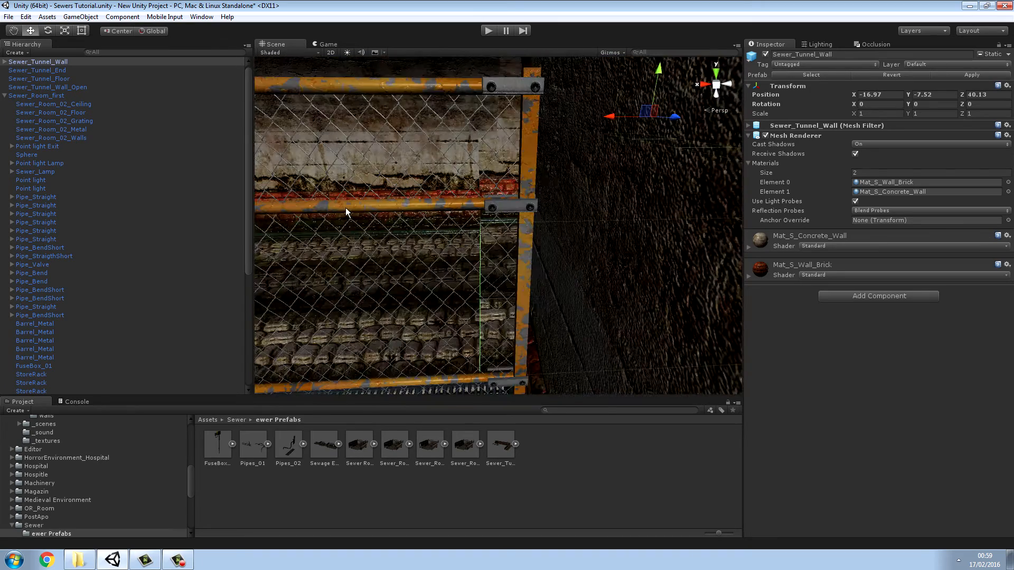
{"action": "left_click_drag", "start_coordinate": [608, 117], "coordinate": [616, 118]}
{"action": "right_click_drag", "start_coordinate": [615, 118], "coordinate": [481, 214]}
{"action": "key", "text": "v"}
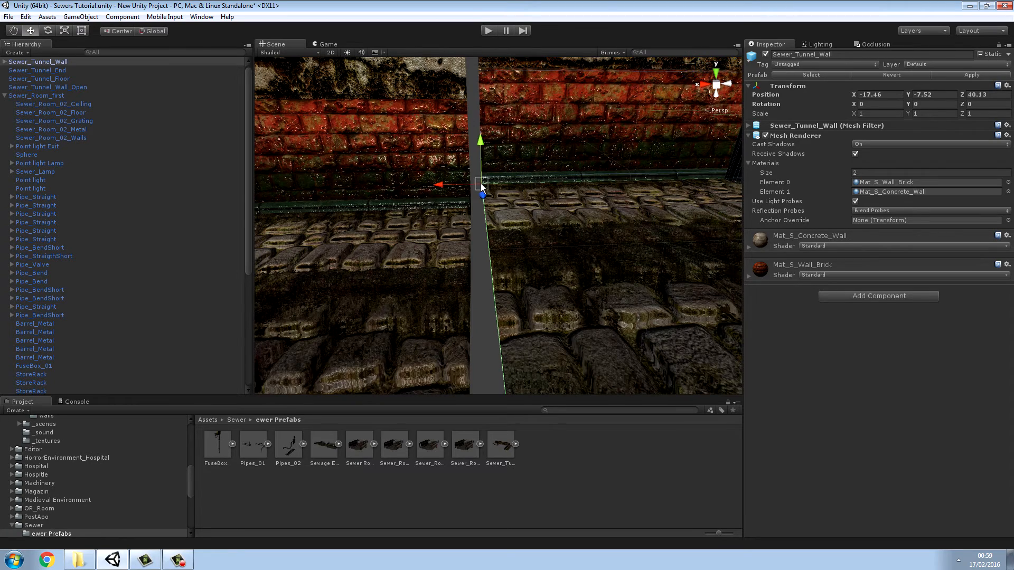
{"action": "left_click_drag", "start_coordinate": [481, 183], "coordinate": [478, 189]}
{"action": "right_click_drag", "start_coordinate": [478, 189], "coordinate": [347, 205]}
{"action": "left_click_drag", "start_coordinate": [498, 180], "coordinate": [488, 191]}
{"action": "right_click_drag", "start_coordinate": [487, 194], "coordinate": [488, 171]}
{"action": "key", "text": "w"}
{"action": "left_click", "coordinate": [505, 190]}
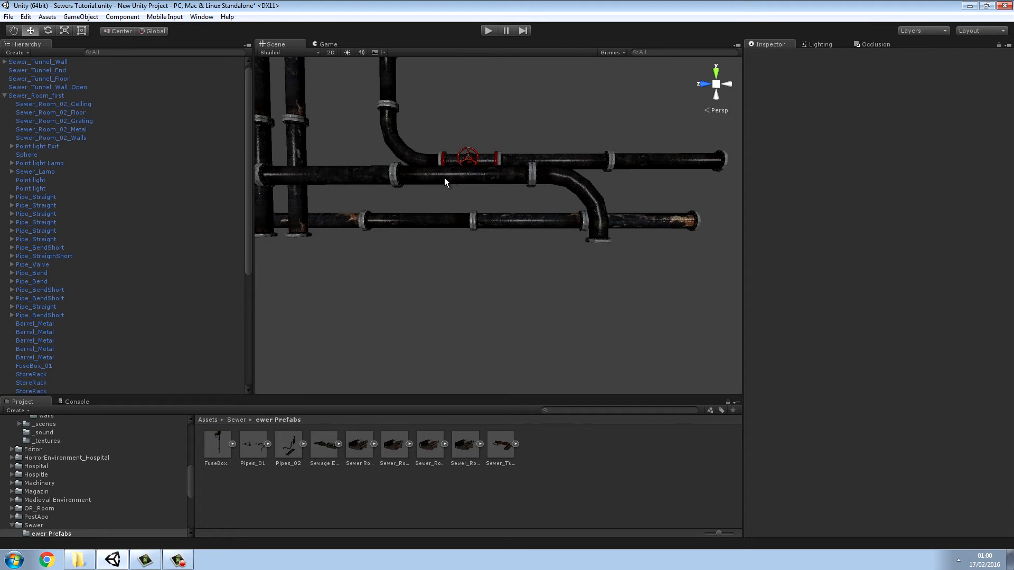
- Try the Sewer_Room_02 1 prefab beside the tunnel, view it from inside, and delete it
{"action": "right_click_drag", "start_coordinate": [511, 253], "coordinate": [323, 293]}
{"action": "left_click", "coordinate": [388, 451]}
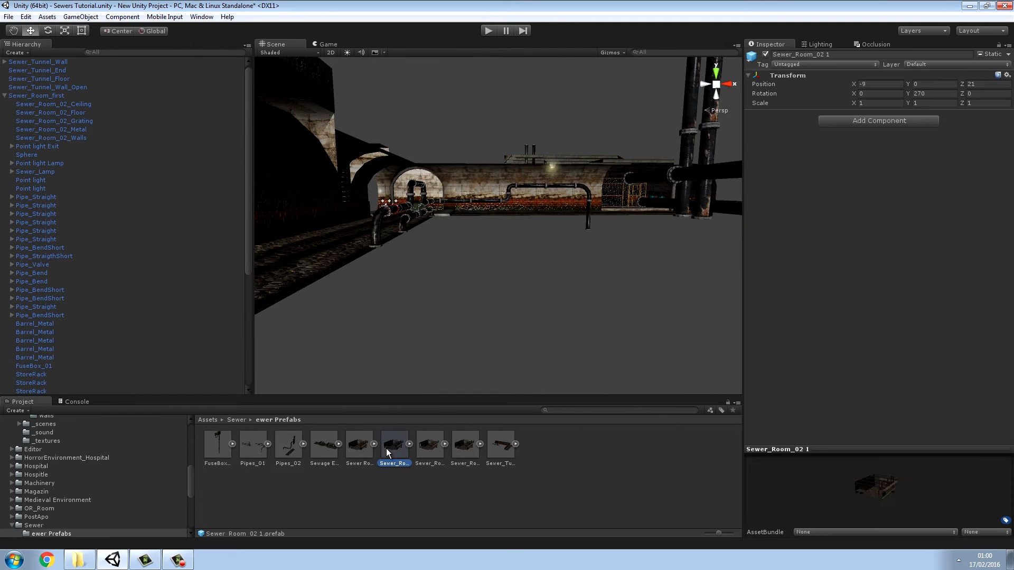
{"action": "left_click_drag", "start_coordinate": [427, 410], "coordinate": [547, 361]}
{"action": "key", "text": "w"}
{"action": "right_click_drag", "start_coordinate": [547, 361], "coordinate": [212, 358]}
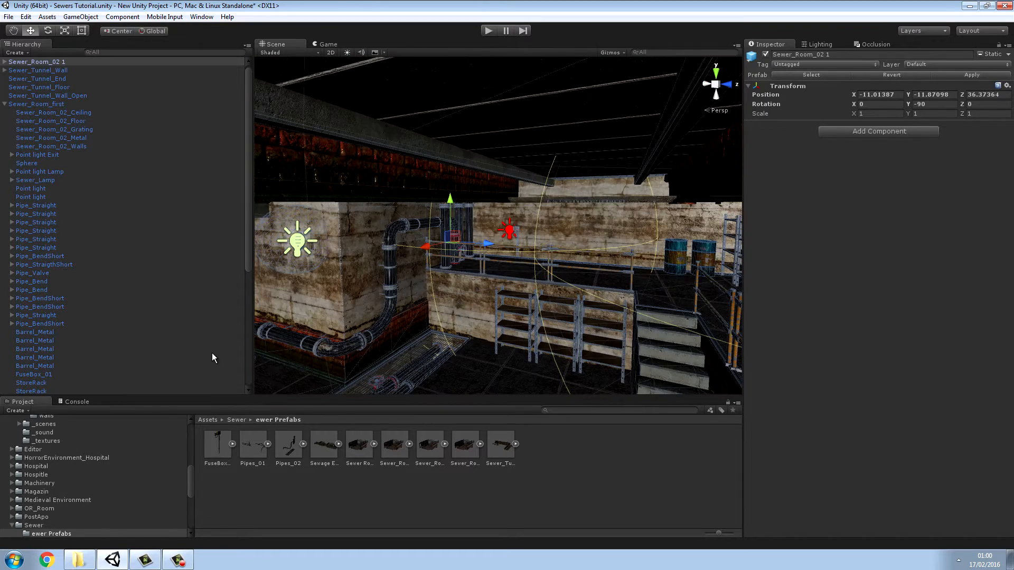
{"action": "key", "text": "Delete"}
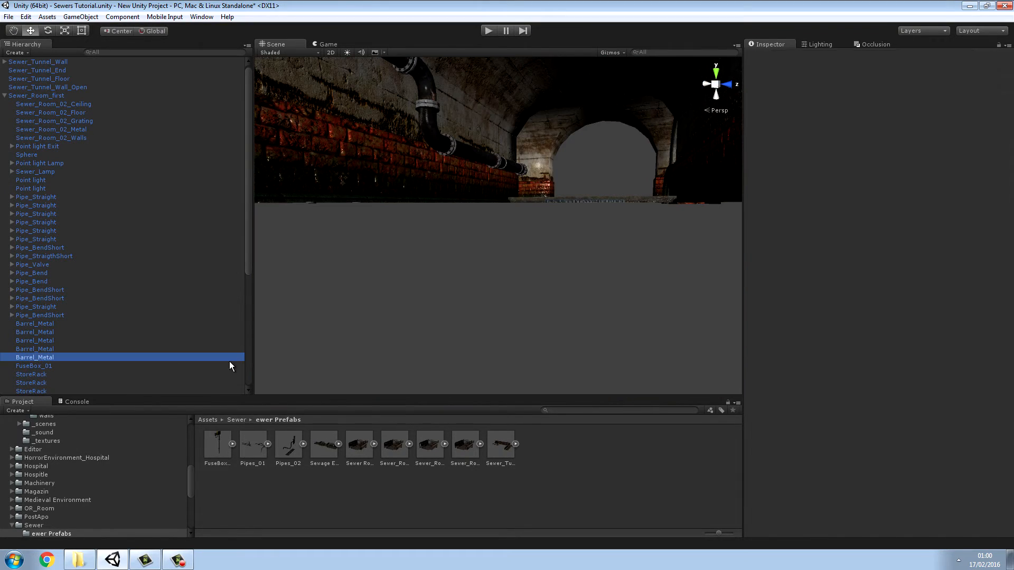
{"action": "left_click", "coordinate": [226, 356]}
{"action": "right_click_drag", "start_coordinate": [376, 316], "coordinate": [637, 328]}
{"action": "key", "text": "s"}
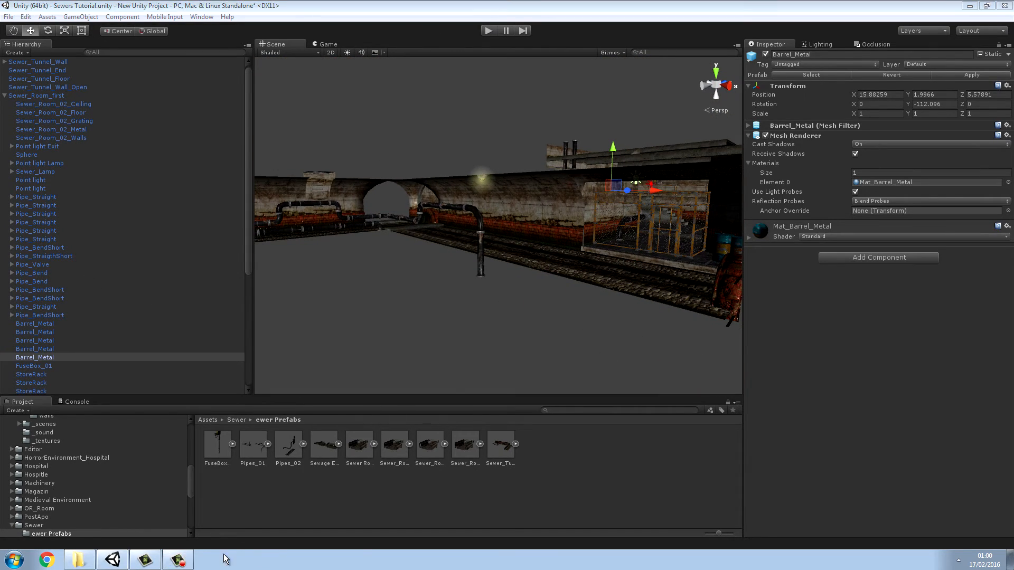
{"action": "left_click", "coordinate": [174, 560]}
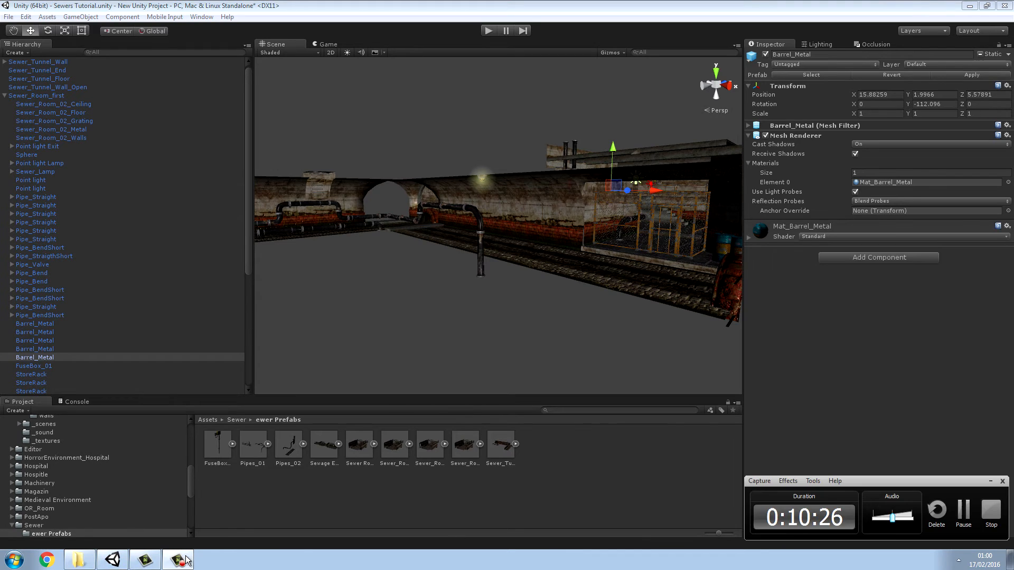
{"action": "right_click_drag", "start_coordinate": [554, 338], "coordinate": [782, 317]}
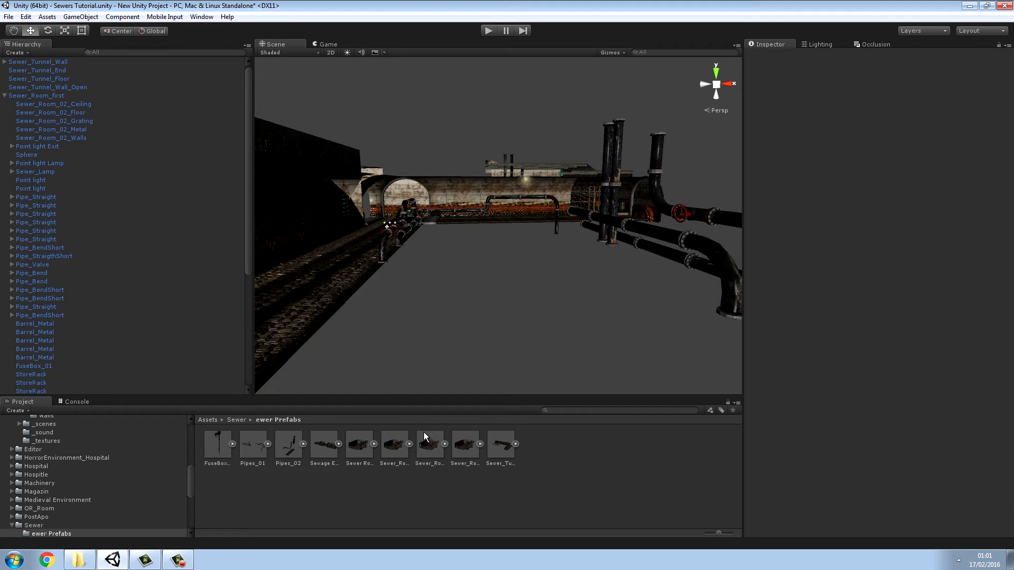
- Look through the Sewer asset's Scenes folder and its SewerSystem subfolder
{"action": "left_click", "coordinate": [235, 420]}
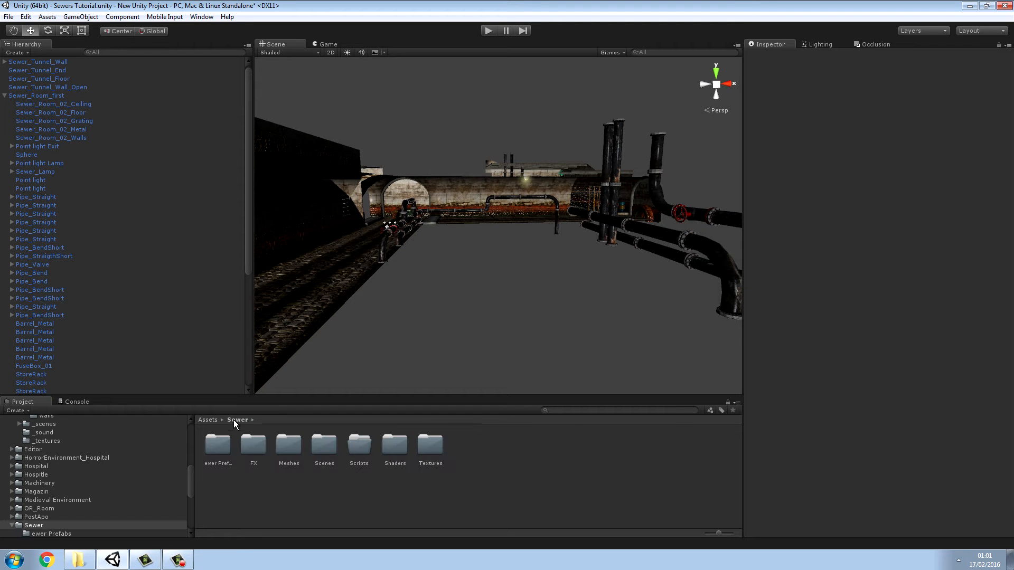
{"action": "double_click", "coordinate": [320, 446]}
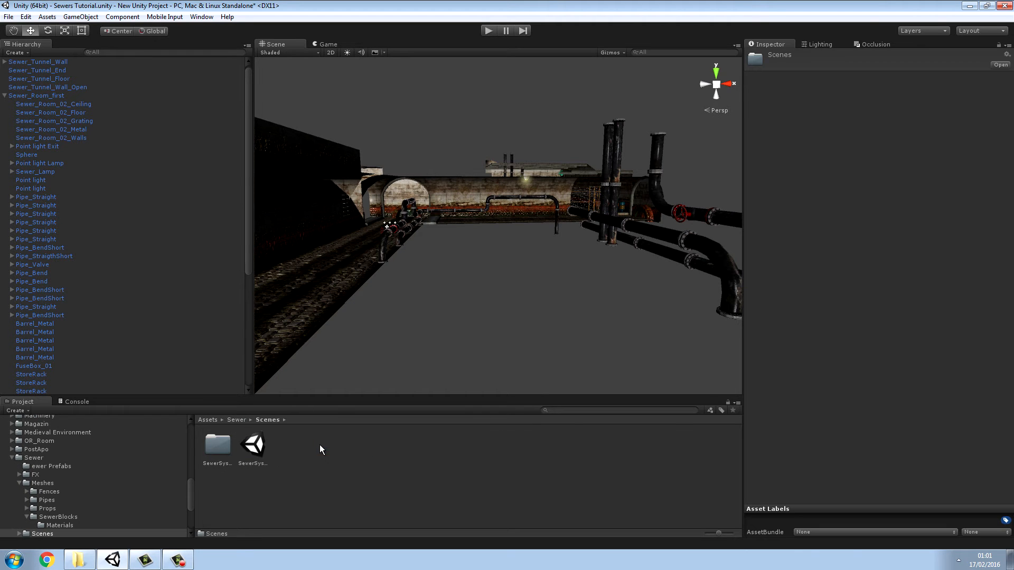
{"action": "double_click", "coordinate": [226, 445]}
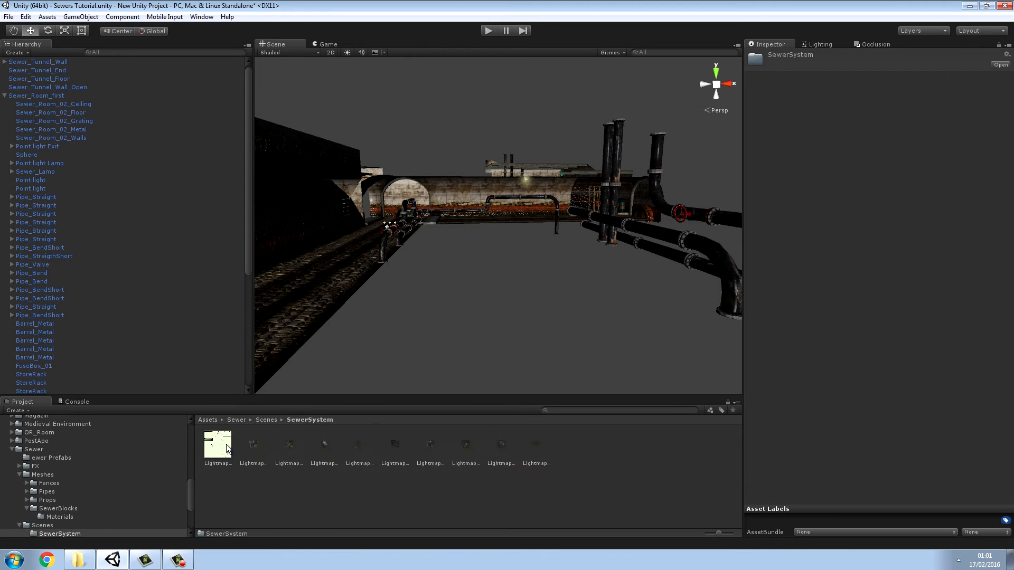
{"action": "left_click", "coordinate": [267, 420]}
{"action": "left_click", "coordinate": [237, 419]}
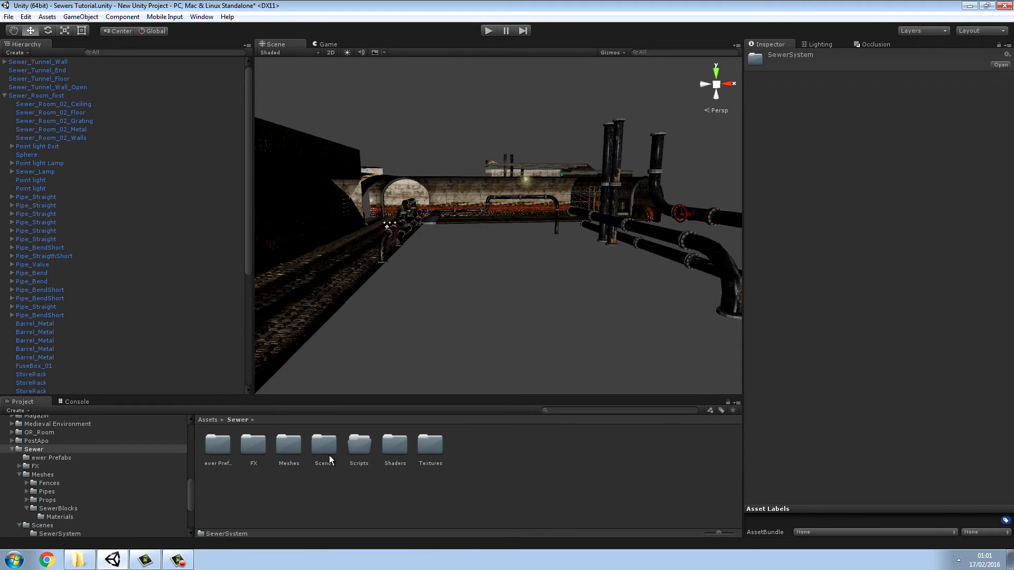
- Add the Sewer_Room_01 mesh from the Meshes > SewerBlocks folder to the scene near the tunnel
{"action": "double_click", "coordinate": [280, 448]}
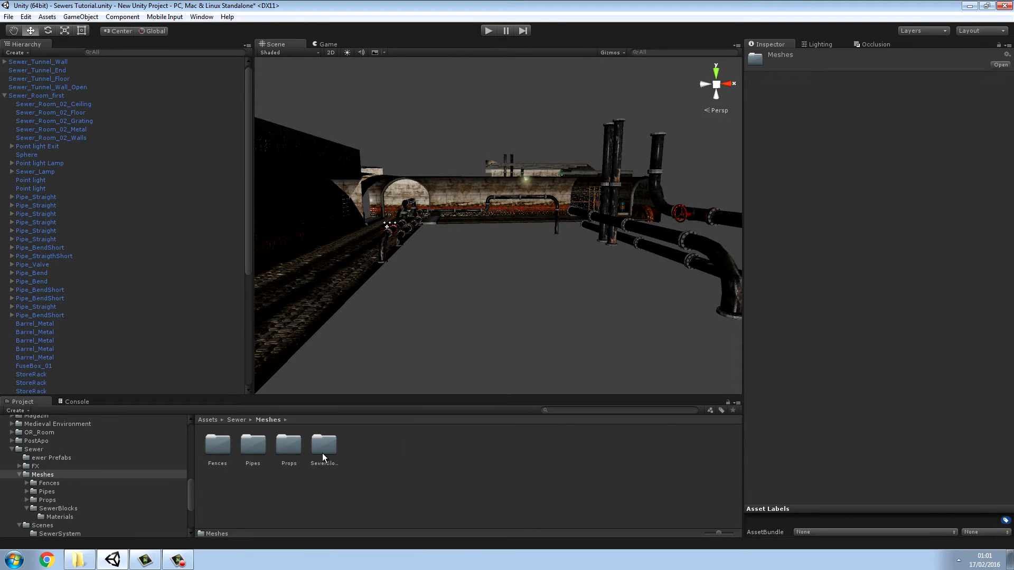
{"action": "double_click", "coordinate": [323, 445]}
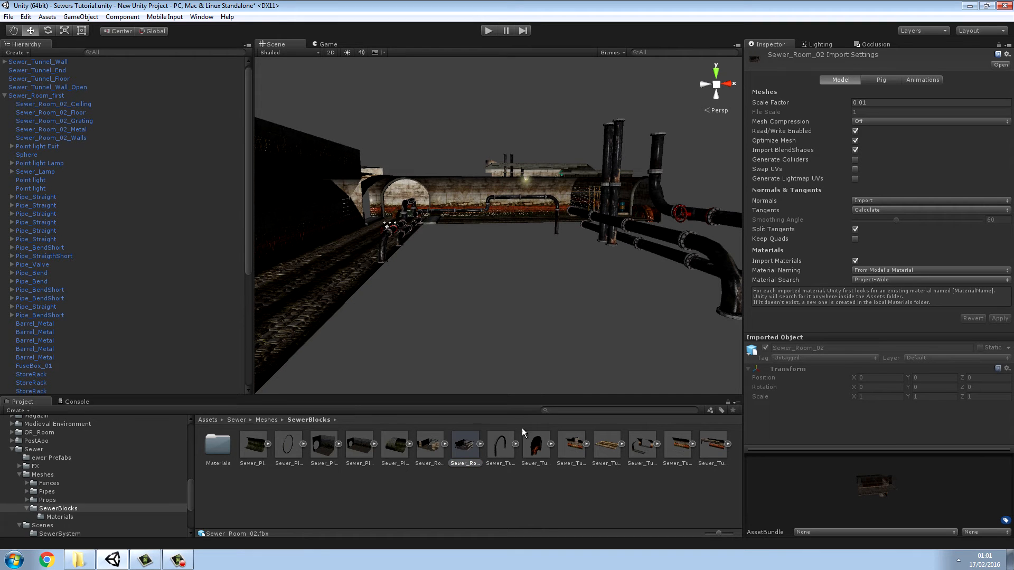
{"action": "left_click", "coordinate": [431, 449]}
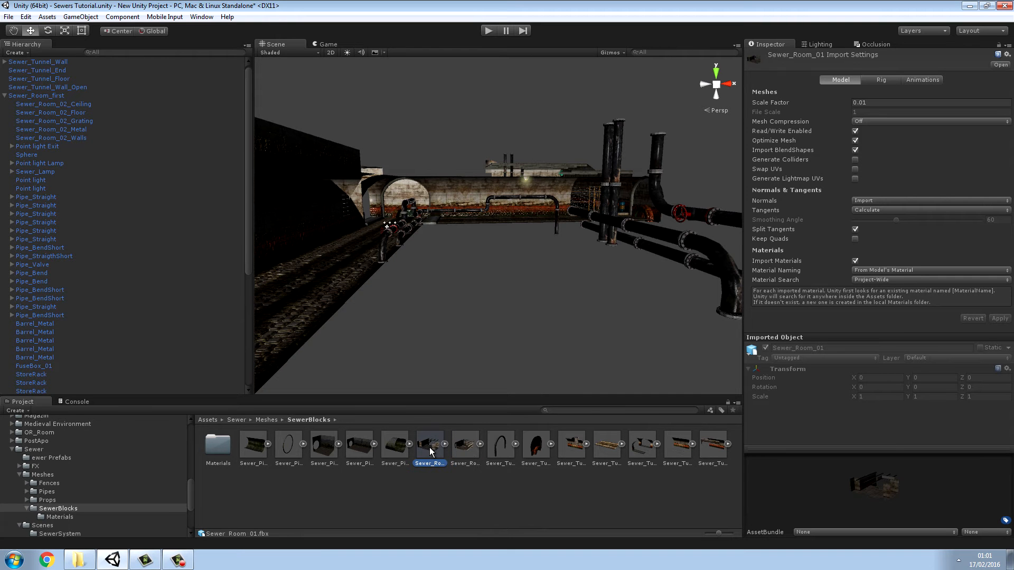
{"action": "left_click_drag", "start_coordinate": [442, 437], "coordinate": [338, 306]}
{"action": "scroll", "coordinate": [499, 318], "scroll_direction": "down", "scroll_amount": 3}
{"action": "middle_click_drag", "start_coordinate": [528, 311], "coordinate": [501, 319]}
- Move Sewer_Room_01 into the opening in the tunnel wall, to about X -17.46, Y -7.77, Z 34.12
{"action": "left_click_drag", "start_coordinate": [552, 222], "coordinate": [484, 222]}
{"action": "left_click_drag", "start_coordinate": [432, 176], "coordinate": [442, 195]}
{"action": "right_click_drag", "start_coordinate": [442, 194], "coordinate": [510, 217]}
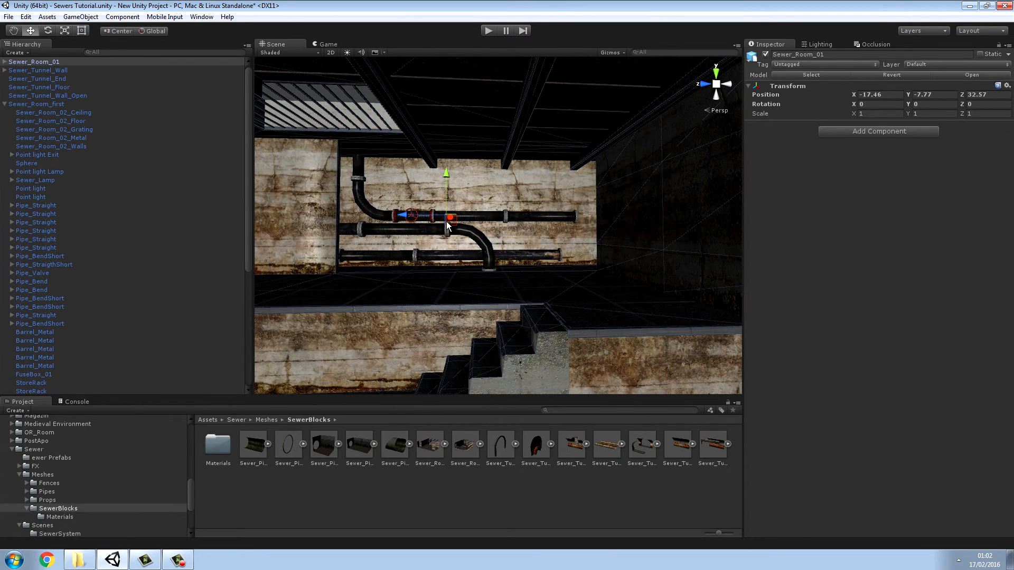
{"action": "left_click_drag", "start_coordinate": [400, 211], "coordinate": [369, 217]}
{"action": "right_click_drag", "start_coordinate": [400, 218], "coordinate": [423, 211]}
{"action": "scroll", "coordinate": [403, 210], "scroll_direction": "down", "scroll_amount": 3}
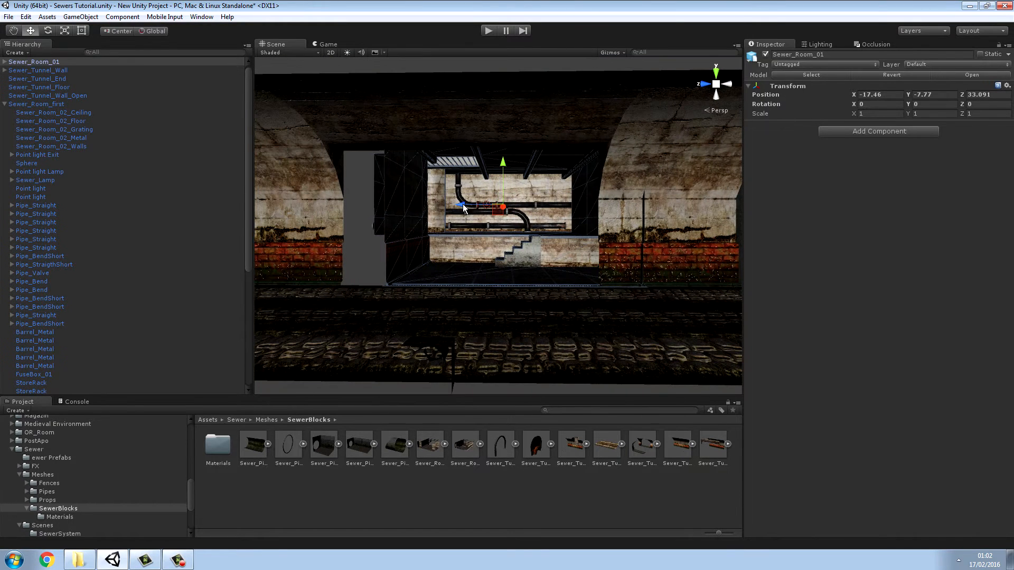
{"action": "left_click_drag", "start_coordinate": [459, 206], "coordinate": [462, 206]}
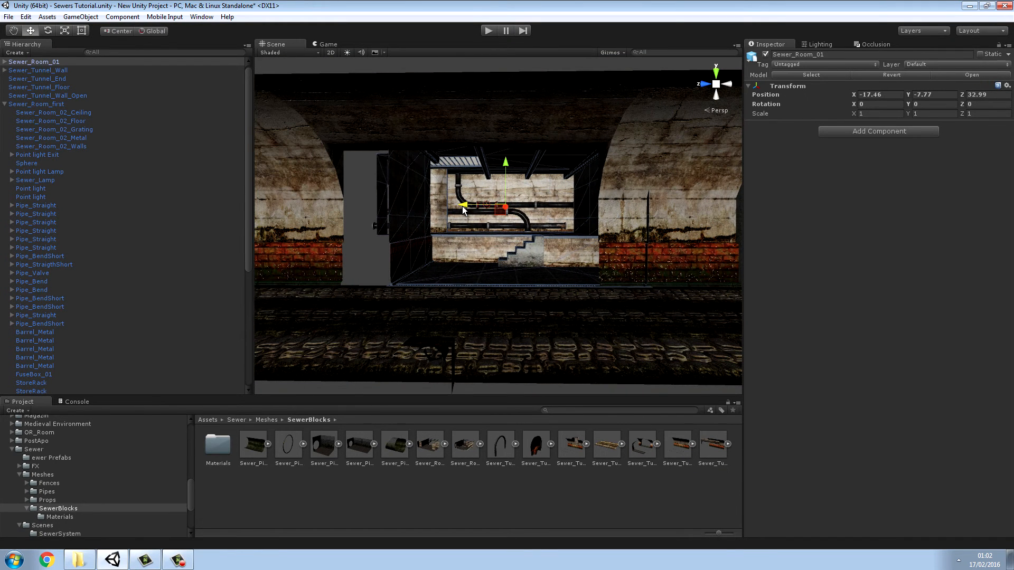
{"action": "left_click_drag", "start_coordinate": [463, 209], "coordinate": [433, 210]}
{"action": "right_click_drag", "start_coordinate": [505, 216], "coordinate": [276, 154]}
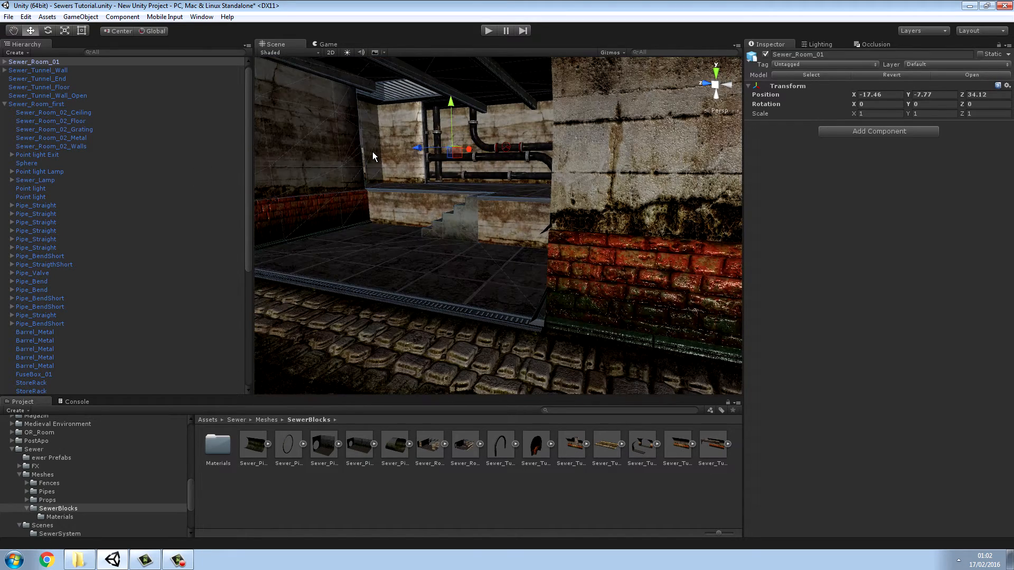
- Shift Sewer_Room_01 to about X -17.27 and align its grated floor corner with the adjoining brick tunnel corner
{"action": "left_click_drag", "start_coordinate": [468, 152], "coordinate": [472, 153]}
{"action": "right_click_drag", "start_coordinate": [460, 170], "coordinate": [709, 264]}
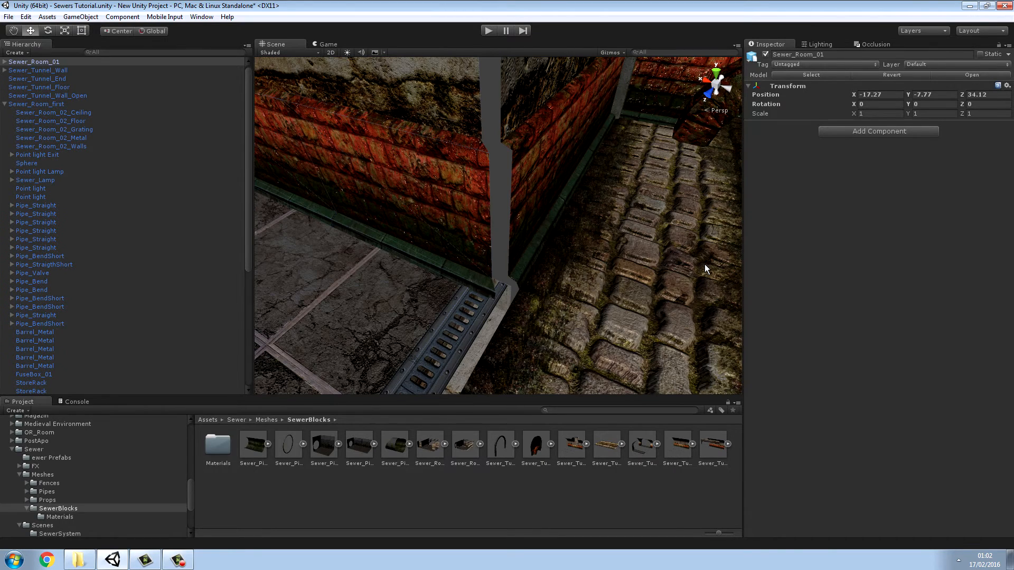
{"action": "left_click_drag", "start_coordinate": [514, 290], "coordinate": [559, 280]}
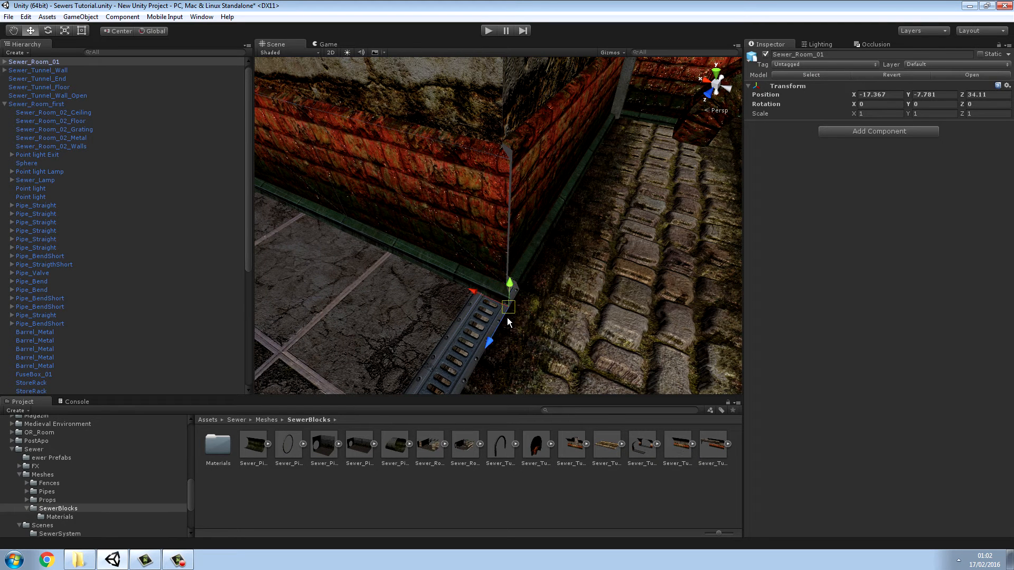
{"action": "left_click_drag", "start_coordinate": [506, 320], "coordinate": [518, 305]}
- Vertex-snap the room's front floor corner toward the tunnel wall edge and adjust its height to about Y -7.75
{"action": "right_click_drag", "start_coordinate": [572, 283], "coordinate": [376, 200]}
{"action": "key", "text": "v"}
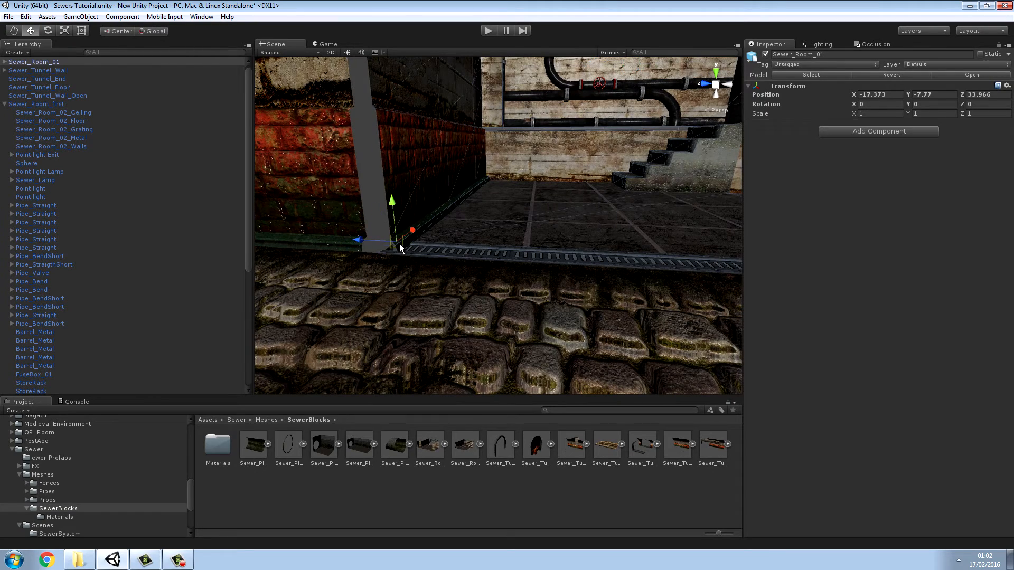
{"action": "left_click_drag", "start_coordinate": [400, 248], "coordinate": [392, 242]}
{"action": "right_click_drag", "start_coordinate": [397, 239], "coordinate": [458, 176]}
{"action": "left_click_drag", "start_coordinate": [479, 119], "coordinate": [480, 117]}
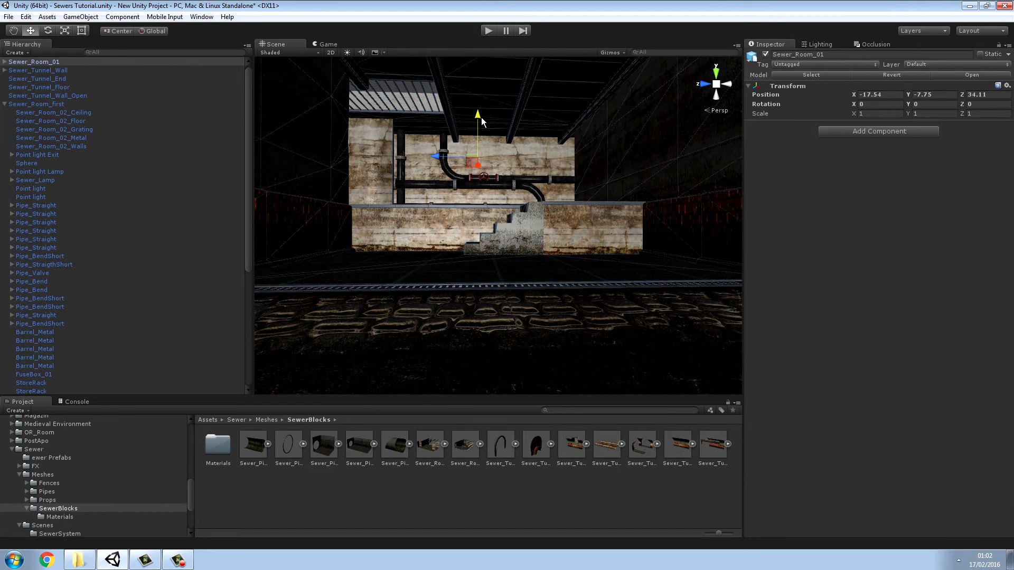
- Reselect Sewer_Room_01 and shift it along X to about -17.306 to reduce the gap with the tunnel wall
{"action": "right_click_drag", "start_coordinate": [515, 179], "coordinate": [837, 245]}
{"action": "left_click", "coordinate": [652, 484]}
{"action": "right_click_drag", "start_coordinate": [641, 339], "coordinate": [646, 285]}
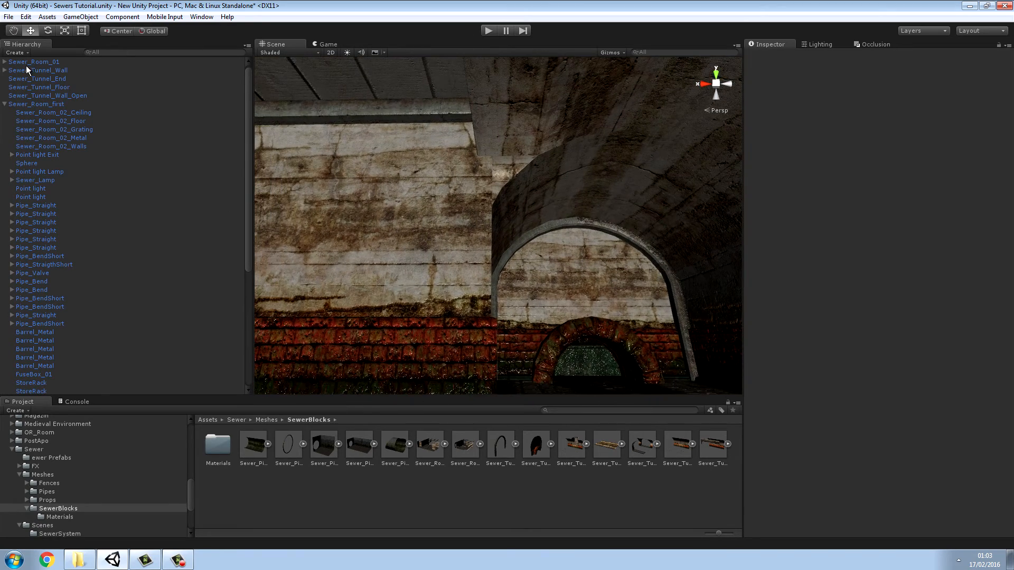
{"action": "left_click", "coordinate": [26, 17]}
{"action": "left_click", "coordinate": [37, 28]}
{"action": "right_click_drag", "start_coordinate": [346, 199], "coordinate": [569, 295]}
{"action": "left_click_drag", "start_coordinate": [273, 148], "coordinate": [254, 154]}
- Try to vertex-snap the edge of the room's concrete wall to the tunnel wall, and undo the move
{"action": "right_click_drag", "start_coordinate": [628, 222], "coordinate": [622, 248]}
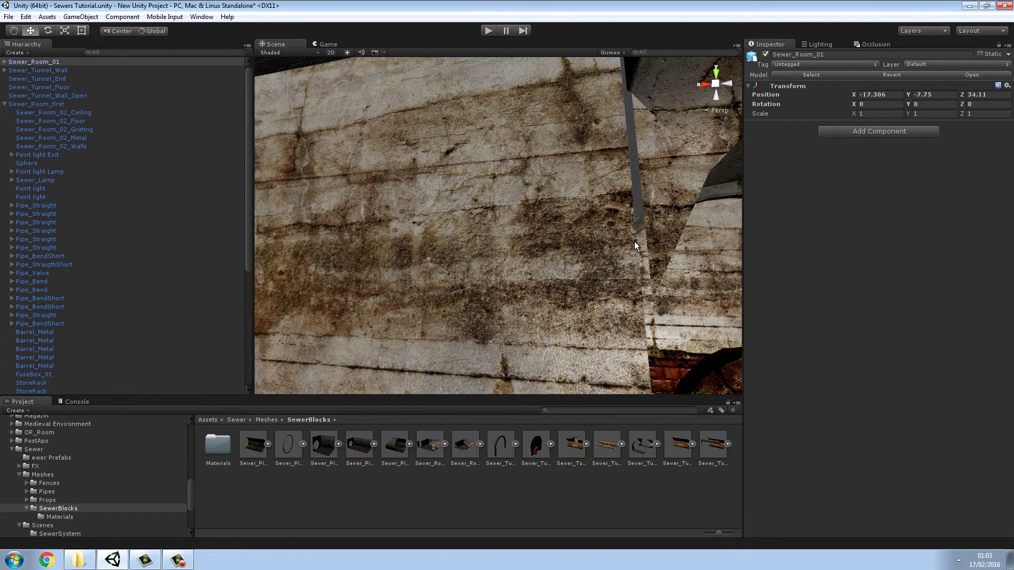
{"action": "left_click", "coordinate": [629, 139]}
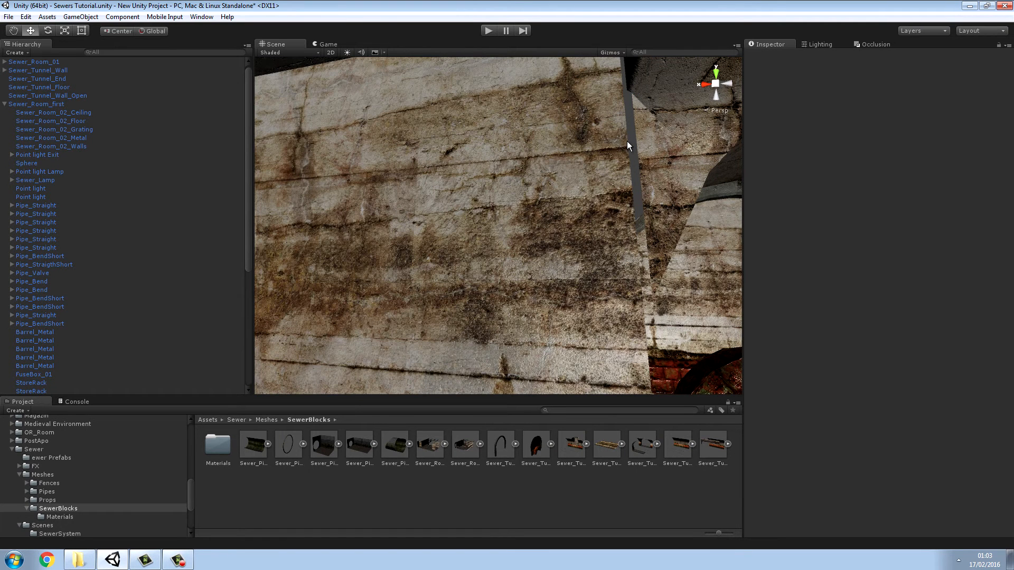
{"action": "left_click", "coordinate": [599, 158]}
{"action": "right_click_drag", "start_coordinate": [594, 125], "coordinate": [607, 229]}
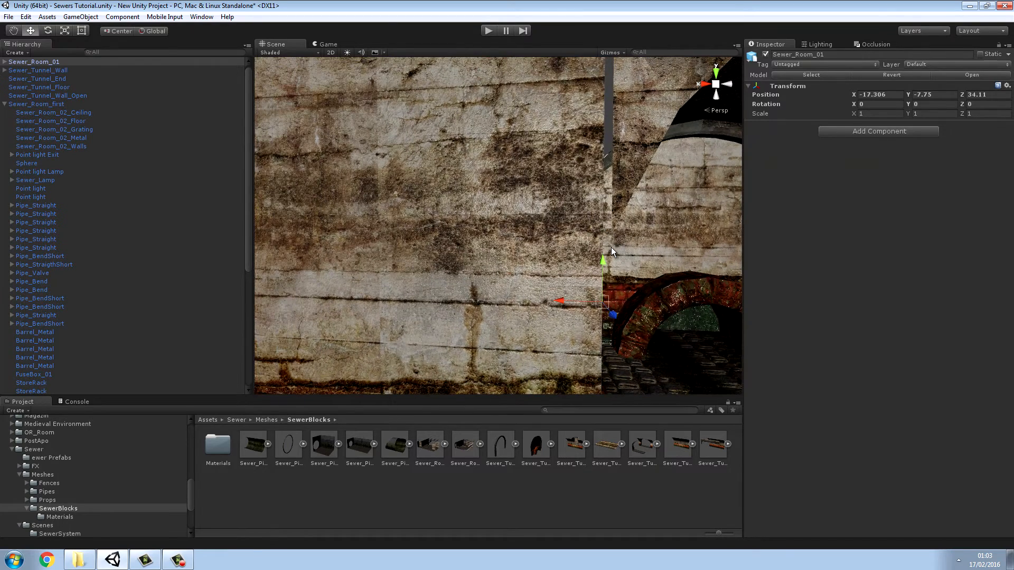
{"action": "key", "text": "v"}
{"action": "left_click_drag", "start_coordinate": [600, 303], "coordinate": [602, 302]}
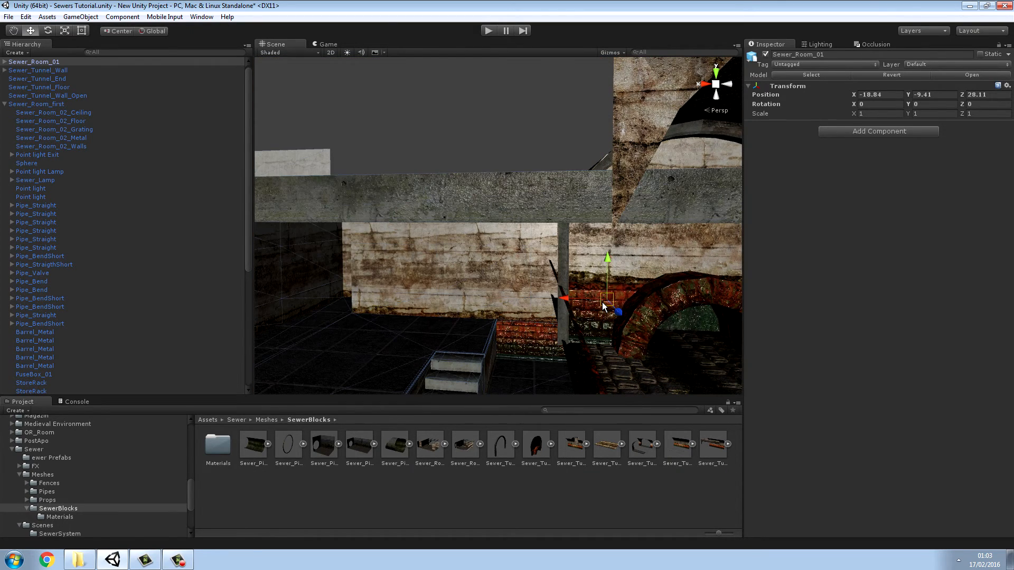
{"action": "left_click", "coordinate": [26, 17]}
{"action": "left_click", "coordinate": [33, 31]}
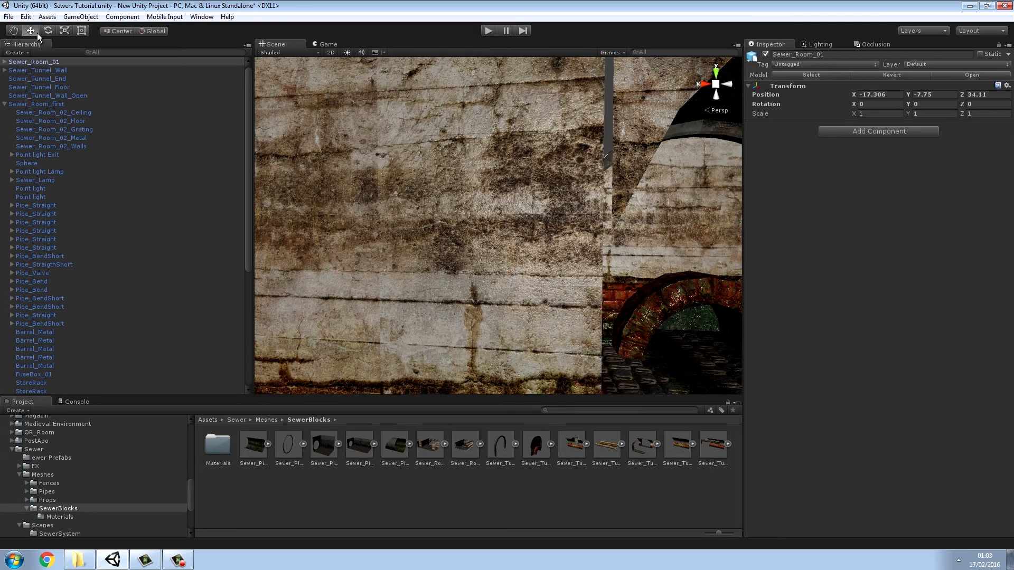
- Align the room's ceiling beam corner with the tunnel wall and nudge the room to about X -17.375, Y -7.715
{"action": "right_click_drag", "start_coordinate": [633, 237], "coordinate": [629, 134]}
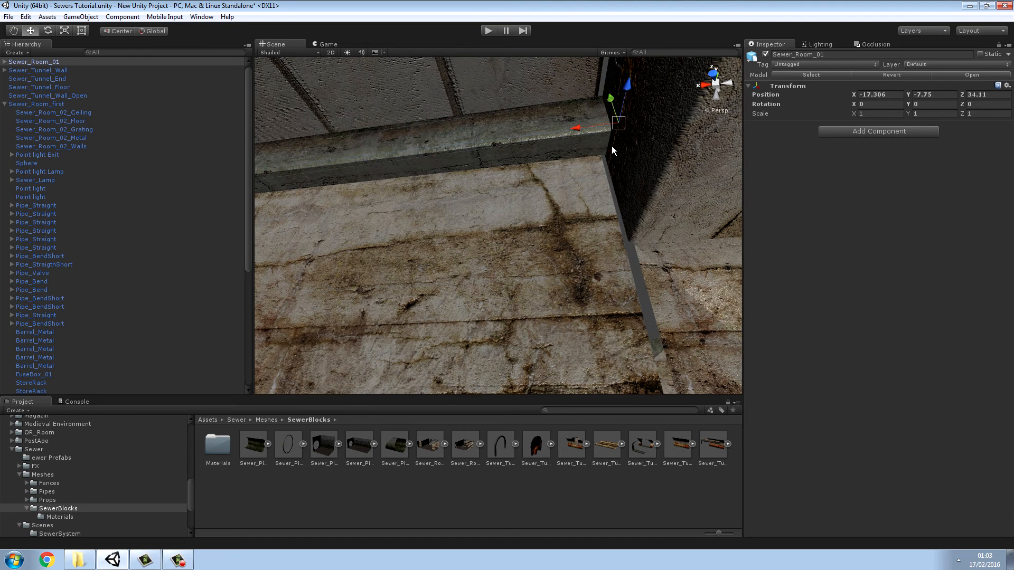
{"action": "left_click_drag", "start_coordinate": [595, 122], "coordinate": [600, 122]}
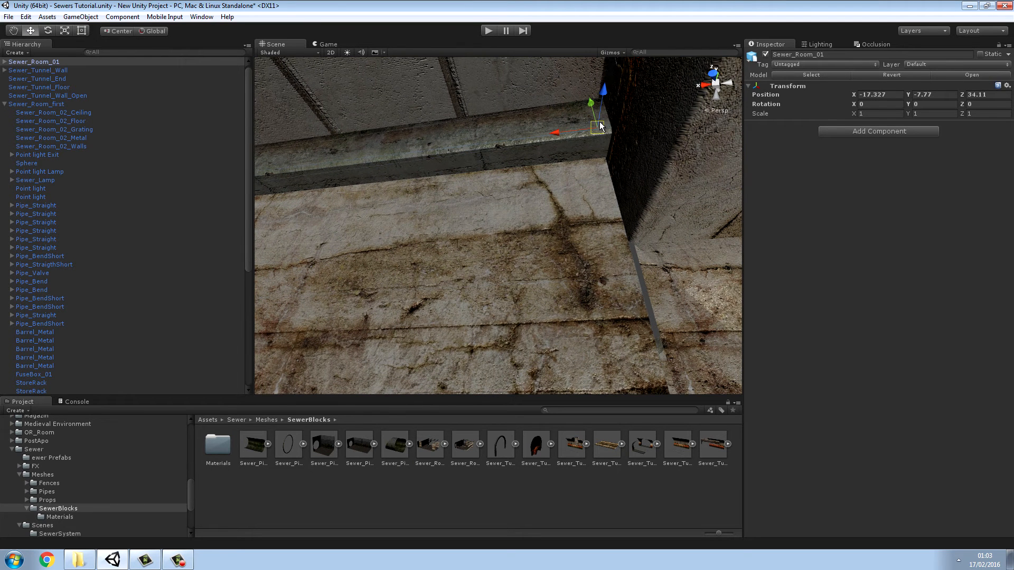
{"action": "left_click_drag", "start_coordinate": [632, 251], "coordinate": [454, 432]}
{"action": "right_click_drag", "start_coordinate": [454, 432], "coordinate": [403, 311]}
{"action": "key", "text": "d"}
{"action": "left_click_drag", "start_coordinate": [413, 253], "coordinate": [400, 250]}
{"action": "right_click_drag", "start_coordinate": [399, 250], "coordinate": [603, 239]}
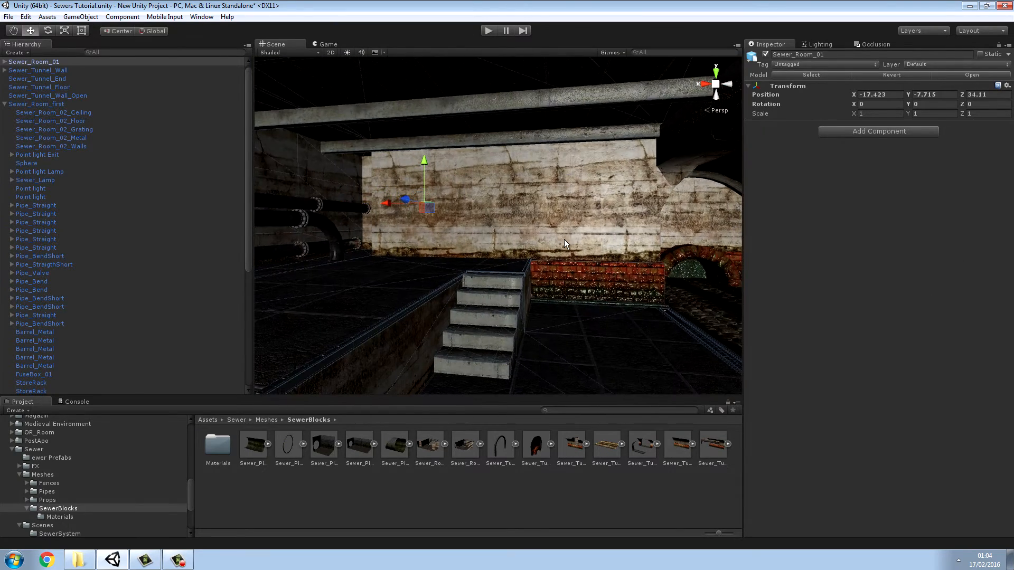
{"action": "left_click_drag", "start_coordinate": [387, 201], "coordinate": [384, 209]}
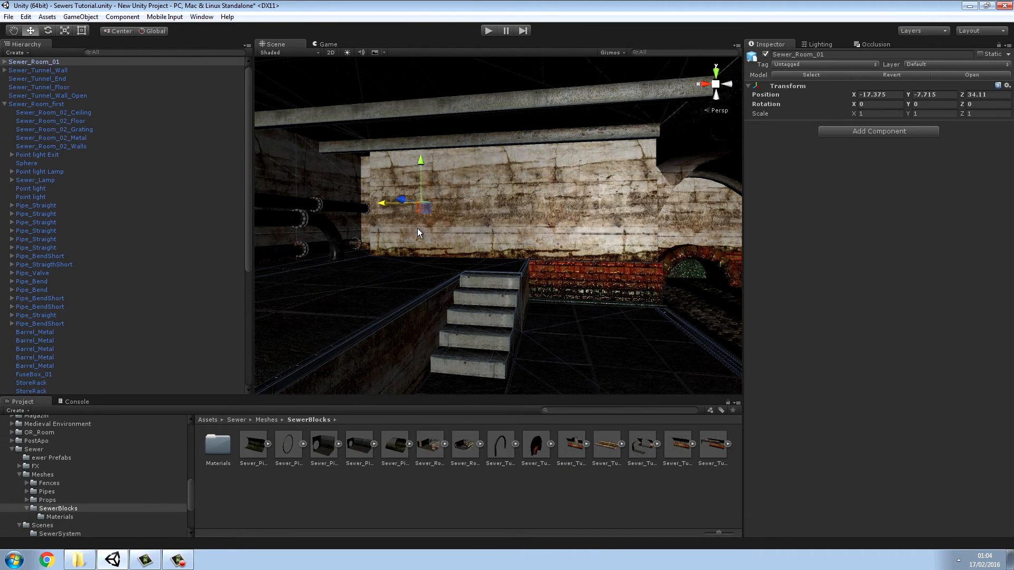
- Inspect Sewer_Room_01 from inside and examine the brick corner where it meets the tunnel
{"action": "right_click_drag", "start_coordinate": [495, 209], "coordinate": [950, 208]}
{"action": "key", "text": "s"}
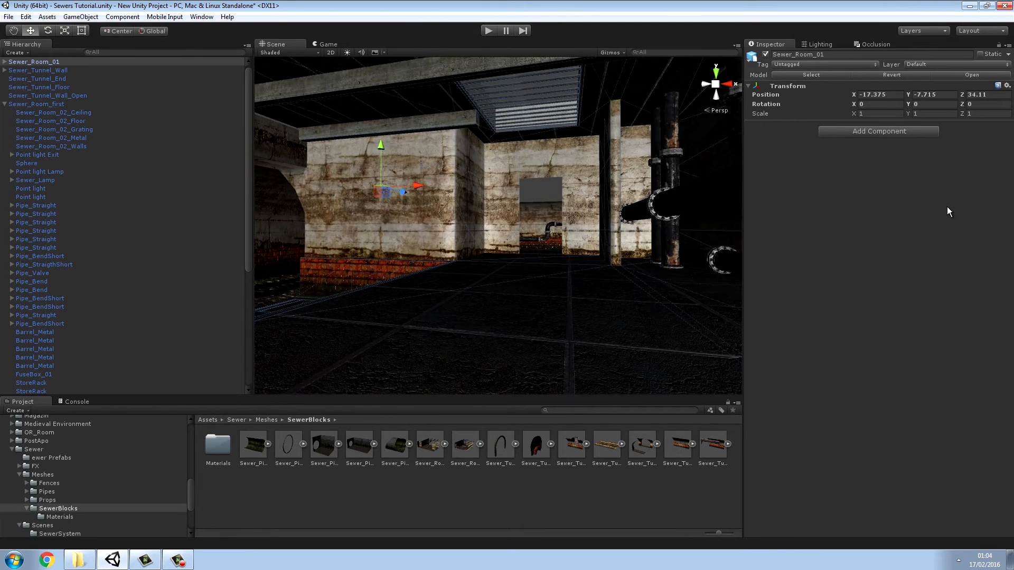
{"action": "right_click_drag", "start_coordinate": [645, 178], "coordinate": [636, 181]}
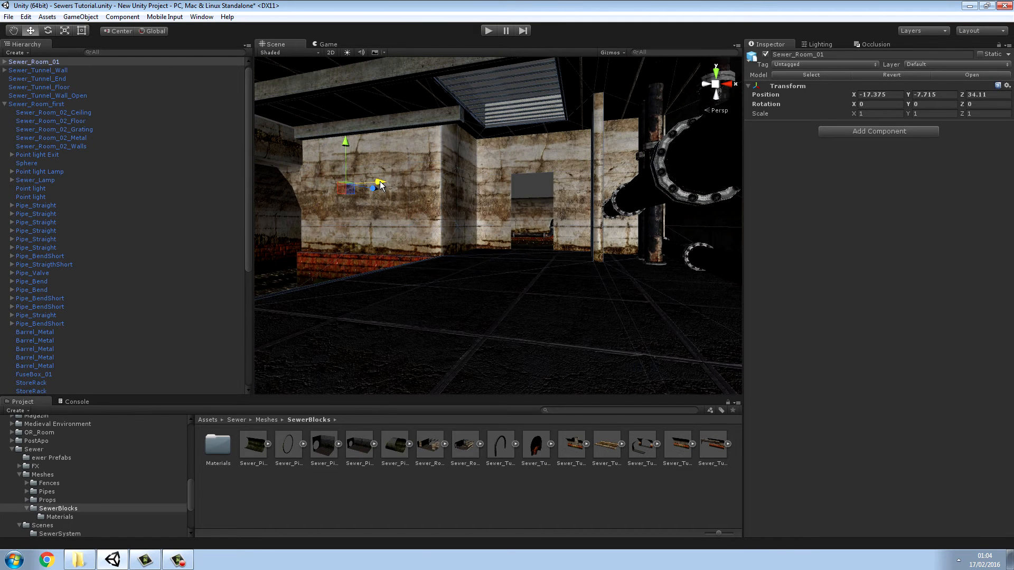
{"action": "right_click_drag", "start_coordinate": [381, 186], "coordinate": [943, 380]}
{"action": "right_click_drag", "start_coordinate": [580, 343], "coordinate": [325, 225]}
{"action": "right_click_drag", "start_coordinate": [387, 223], "coordinate": [443, 244]}
{"action": "left_click", "coordinate": [453, 267]}
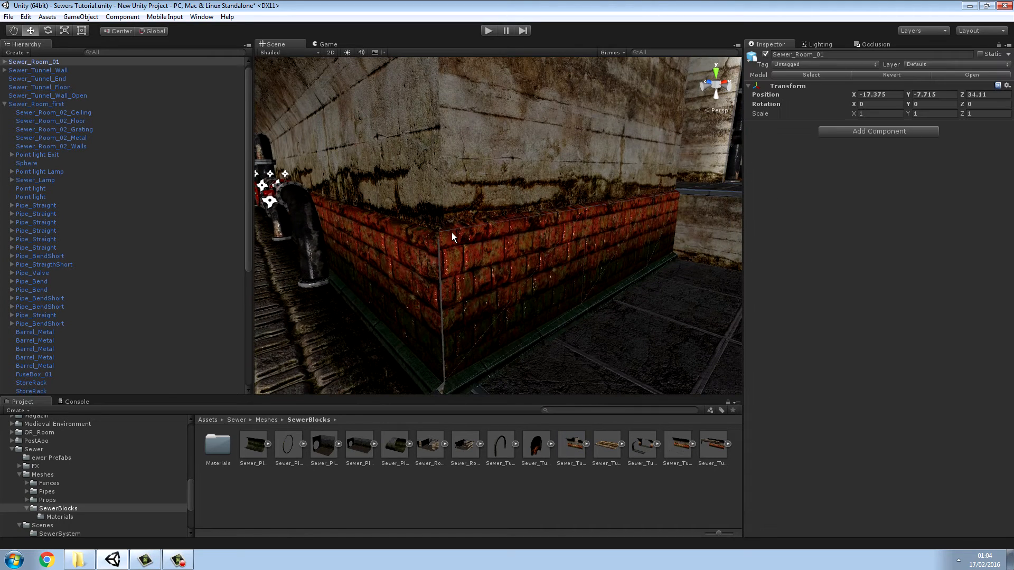
{"action": "right_click_drag", "start_coordinate": [404, 157], "coordinate": [225, 51]}
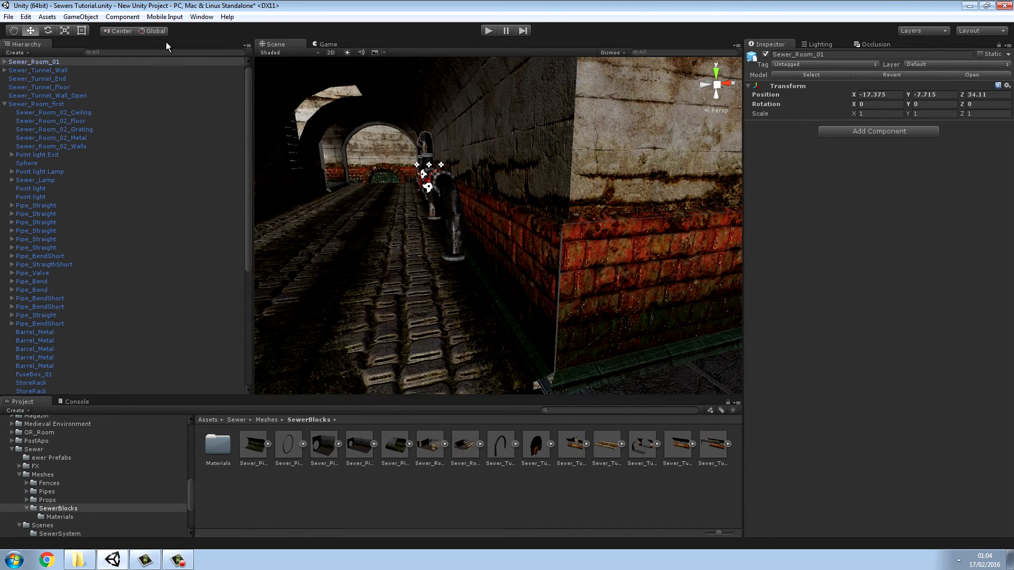
- Vertex-snap the room's brick wall corner onto the tunnel's brick corner, at X -17.35, Y -7.77, Z 34.17
{"action": "left_click", "coordinate": [87, 30]}
{"action": "right_click_drag", "start_coordinate": [578, 269], "coordinate": [539, 238]}
{"action": "right_click_drag", "start_coordinate": [387, 123], "coordinate": [520, 160]}
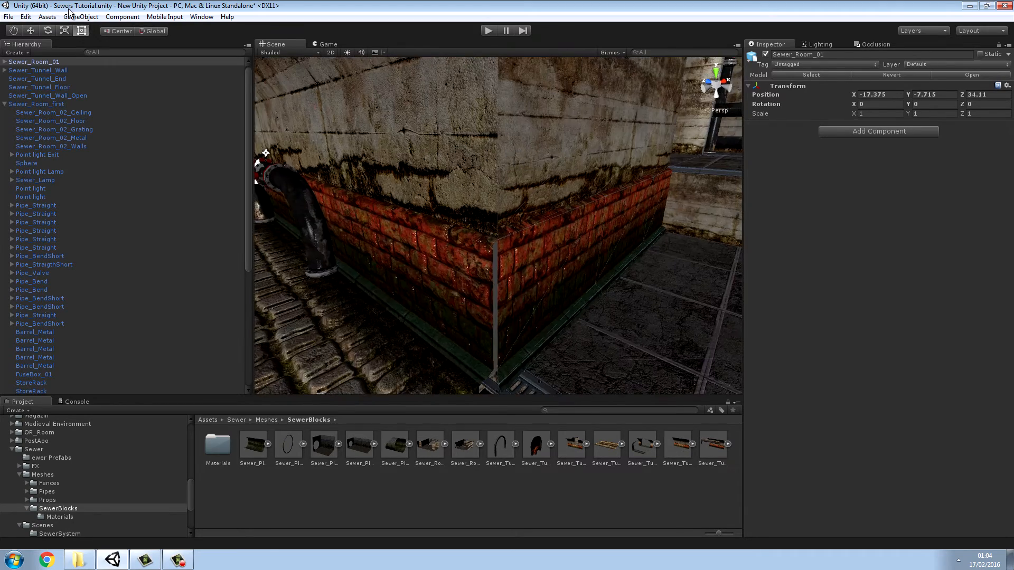
{"action": "left_click", "coordinate": [33, 31]}
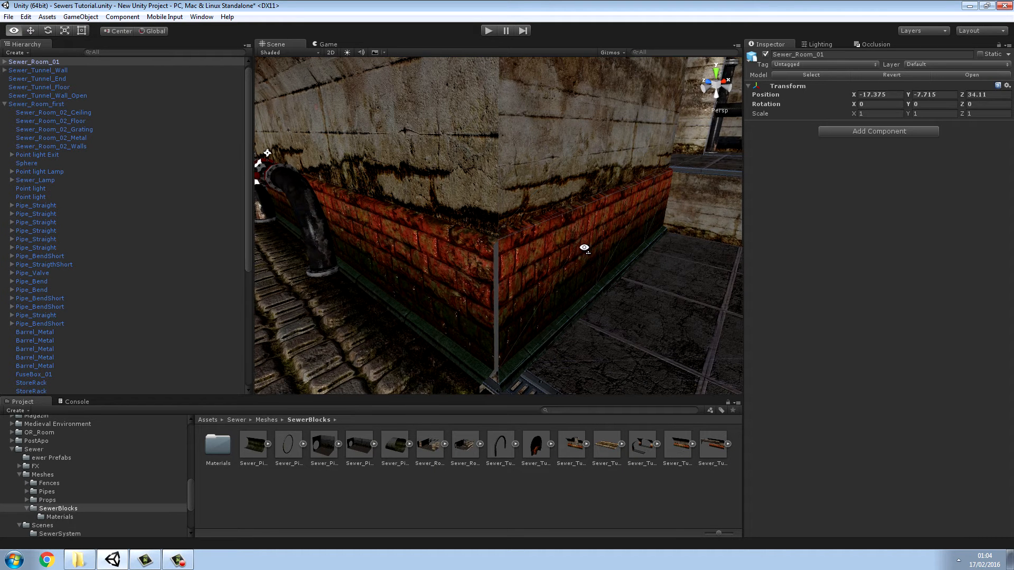
{"action": "right_click_drag", "start_coordinate": [586, 245], "coordinate": [517, 251]}
{"action": "key", "text": "v"}
{"action": "left_click_drag", "start_coordinate": [505, 248], "coordinate": [505, 249]}
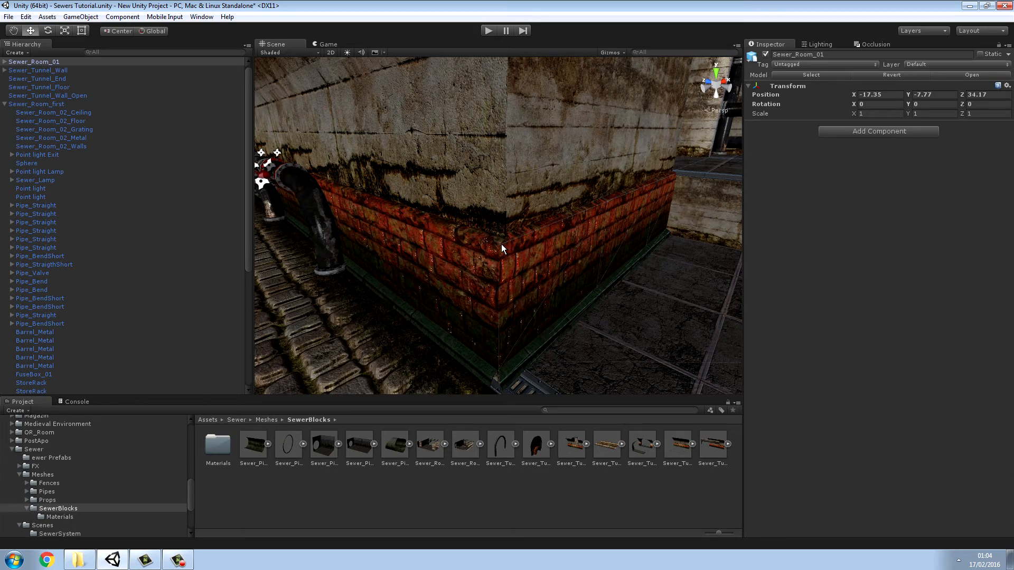
- Examine the joints on both sides of the room opening from the tunnel
{"action": "right_click_drag", "start_coordinate": [526, 253], "coordinate": [626, 218]}
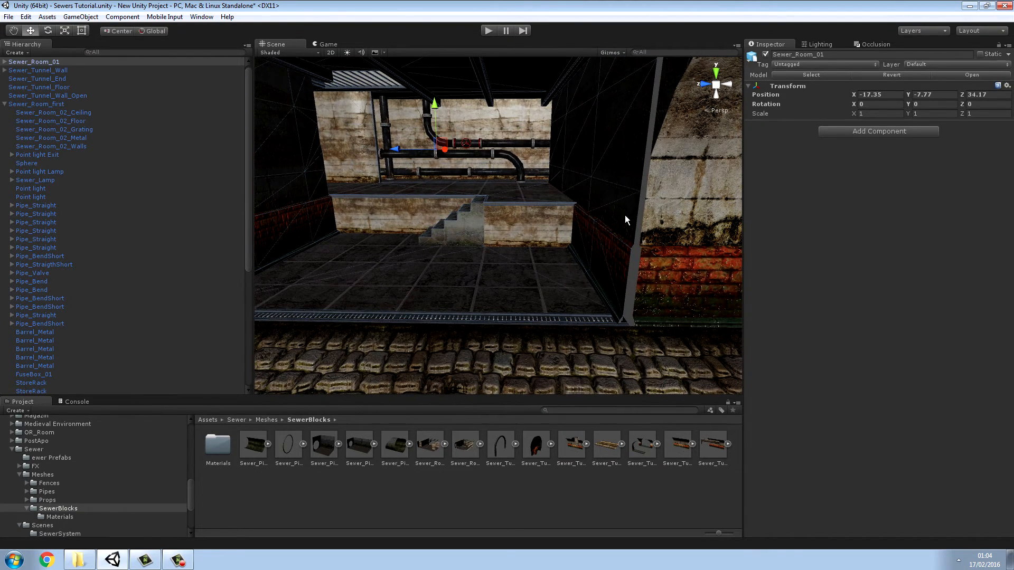
{"action": "left_click", "coordinate": [81, 33]}
{"action": "mouse_move", "coordinate": [448, 78]}
{"action": "right_mouse_down"}
{"action": "mouse_move", "coordinate": [446, 92]}
{"action": "mouse_move", "coordinate": [439, 65]}
{"action": "right_mouse_up"}
{"action": "key", "text": "s"}
{"action": "right_click_drag", "start_coordinate": [544, 129], "coordinate": [193, 59]}
{"action": "key", "text": "w"}
{"action": "key", "text": "w"}
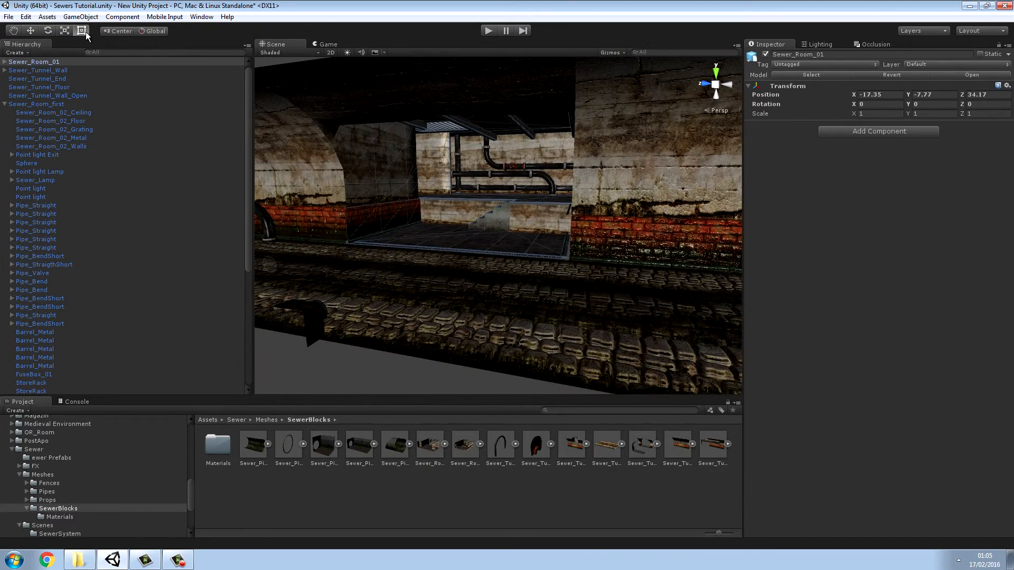
{"action": "right_click_drag", "start_coordinate": [274, 79], "coordinate": [335, 100]}
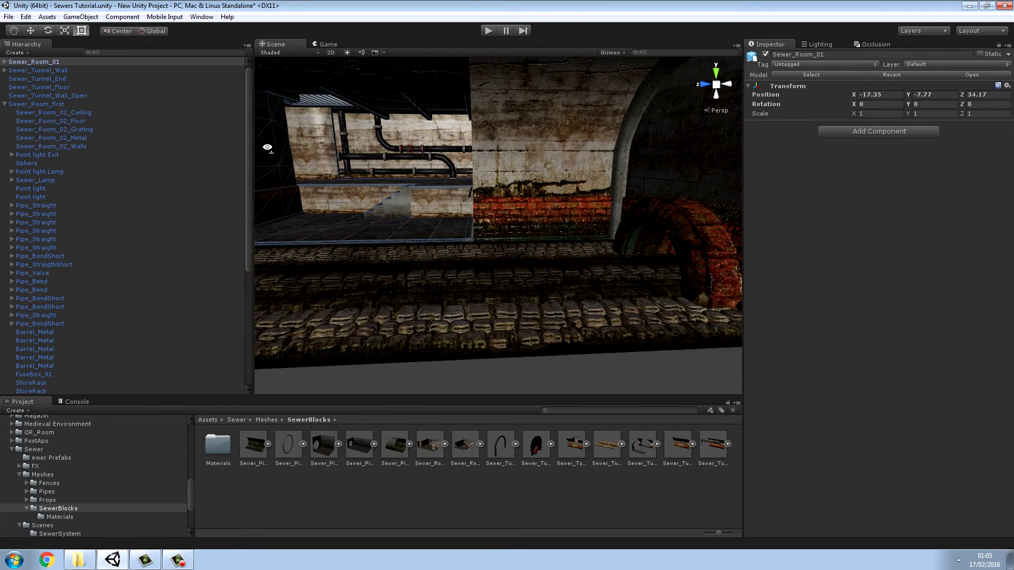
- Try resizing Sewer_Room_01_Walls along Z with the Rect tool to close the side gap, and undo the resizes
{"action": "left_click", "coordinate": [281, 143]}
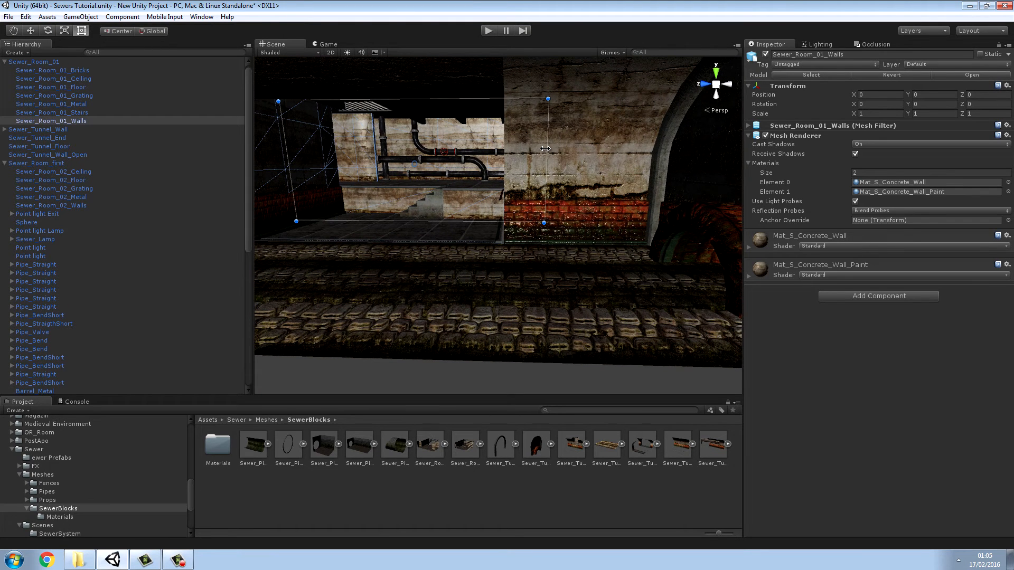
{"action": "left_click_drag", "start_coordinate": [549, 148], "coordinate": [552, 148]}
{"action": "right_click_drag", "start_coordinate": [553, 148], "coordinate": [614, 166]}
{"action": "left_click_drag", "start_coordinate": [592, 169], "coordinate": [586, 170]}
{"action": "left_click", "coordinate": [26, 17]}
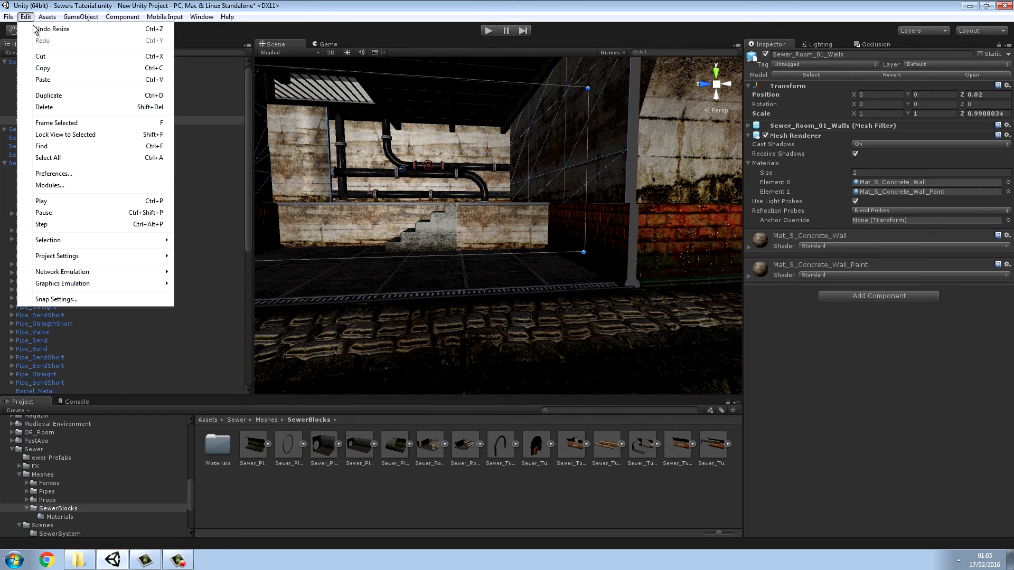
{"action": "left_click", "coordinate": [33, 23]}
{"action": "left_click", "coordinate": [29, 17]}
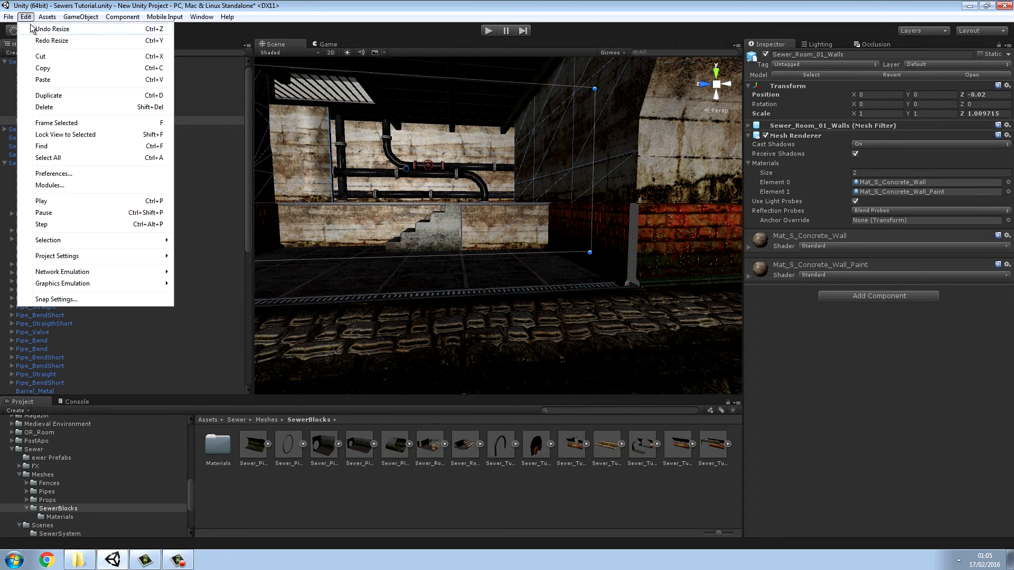
{"action": "left_click", "coordinate": [33, 29]}
{"action": "left_click", "coordinate": [26, 17]}
{"action": "left_click", "coordinate": [33, 29]}
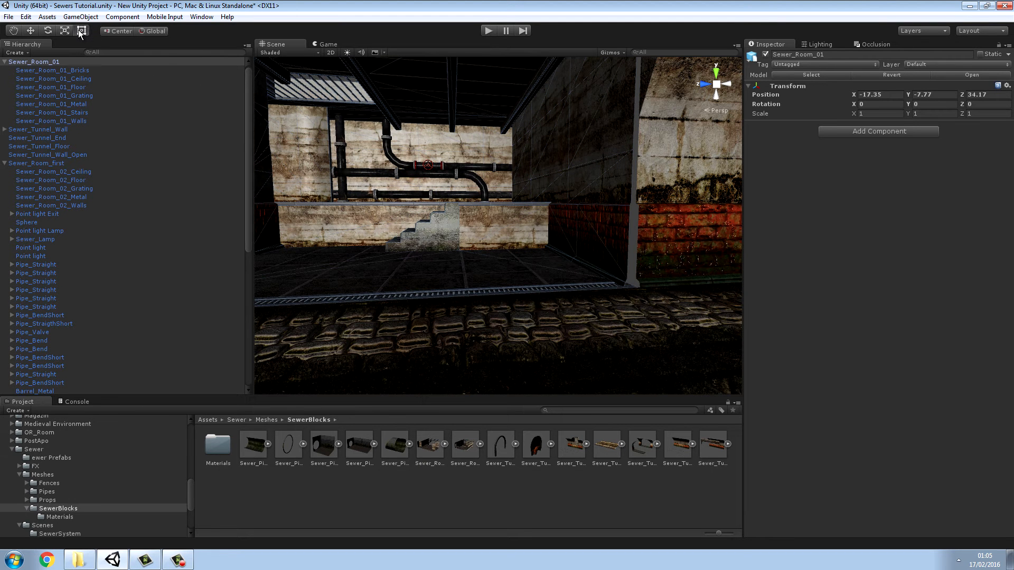
- Review the whole tunnel with the attached Sewer_Room_01 from outside and up close
{"action": "key", "text": "s"}
{"action": "right_click_drag", "start_coordinate": [275, 97], "coordinate": [272, 110]}
{"action": "key", "text": "w"}
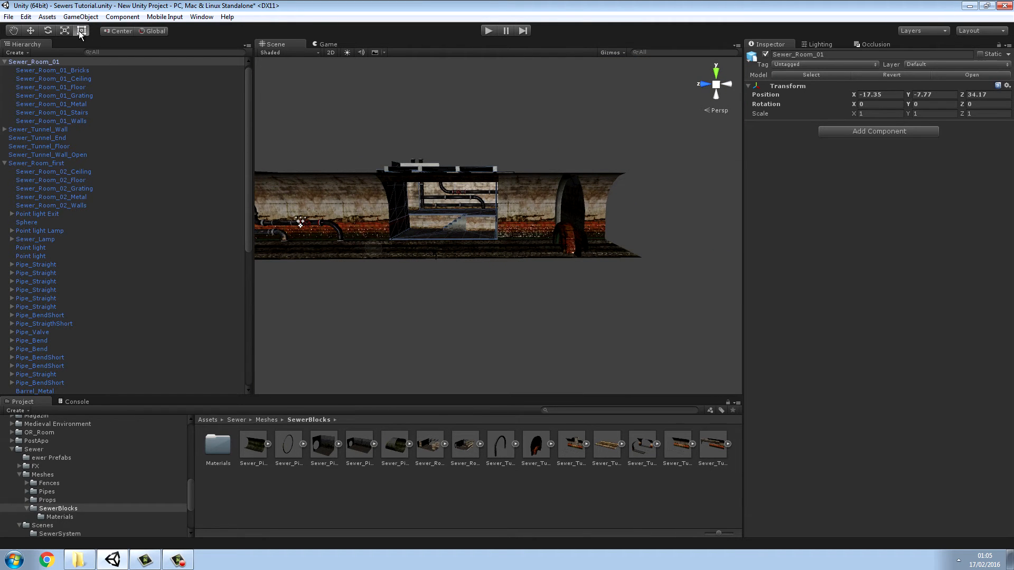
{"action": "left_click", "coordinate": [354, 282]}
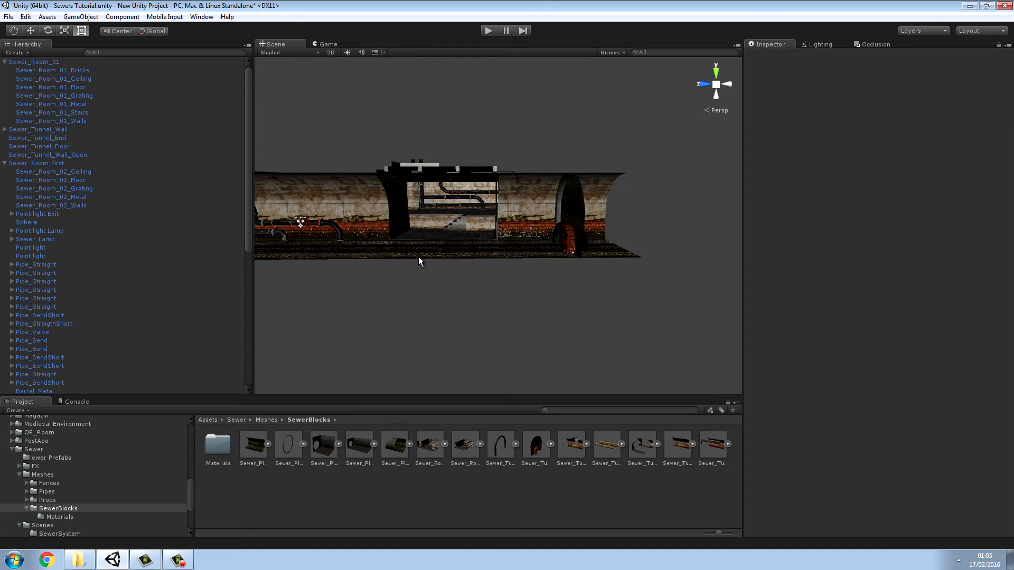
{"action": "left_click", "coordinate": [445, 238]}
{"action": "key", "text": "w"}
{"action": "right_click_drag", "start_coordinate": [343, 150], "coordinate": [369, 153]}
{"action": "left_click", "coordinate": [177, 560]}
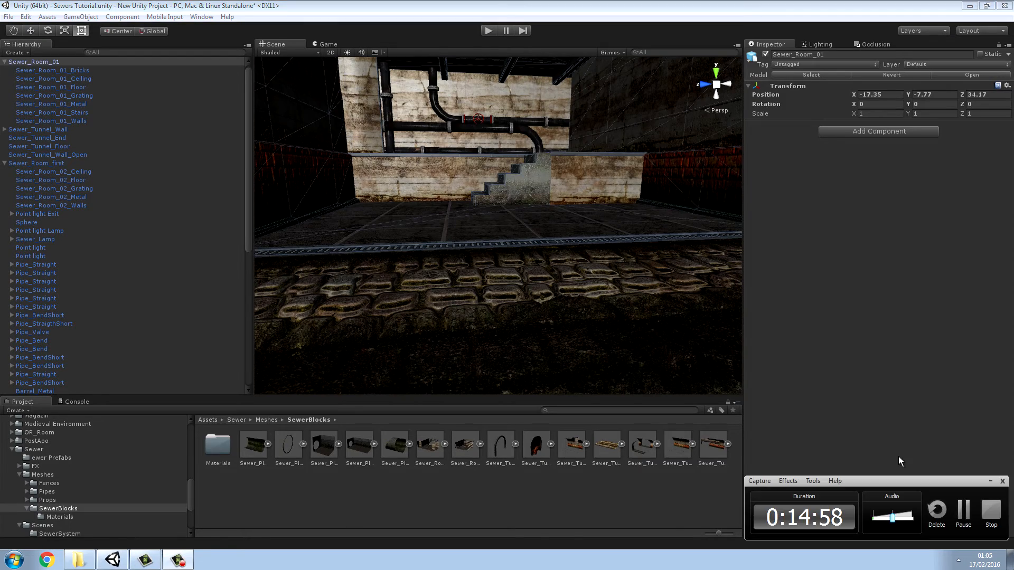
{"action": "left_click", "coordinate": [968, 508]}
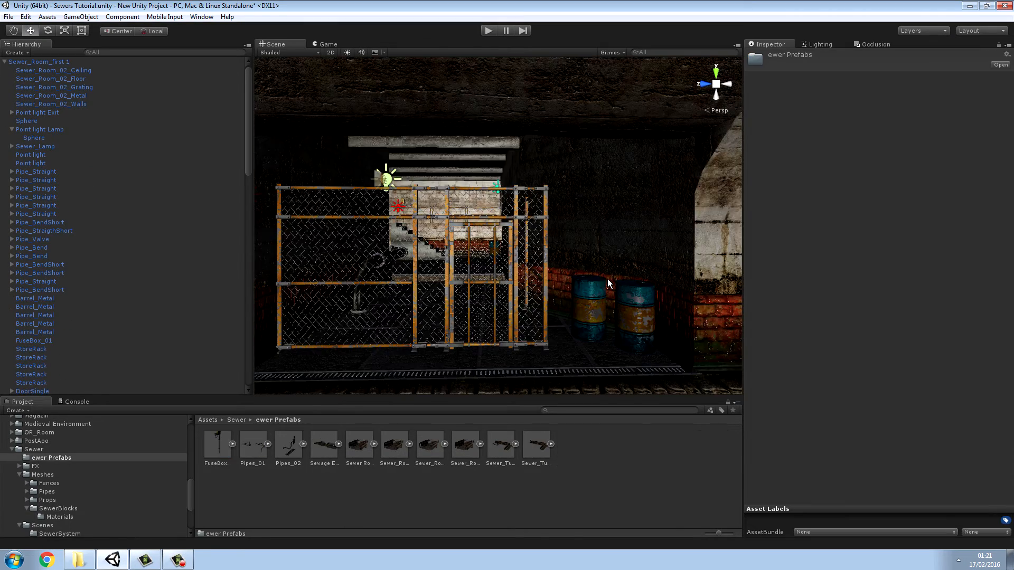
- Examine the fenced room, the main tunnel and the attached stair room, ending outside at the tunnel's open side passage
{"action": "right_click_drag", "start_coordinate": [265, 290], "coordinate": [373, 293]}
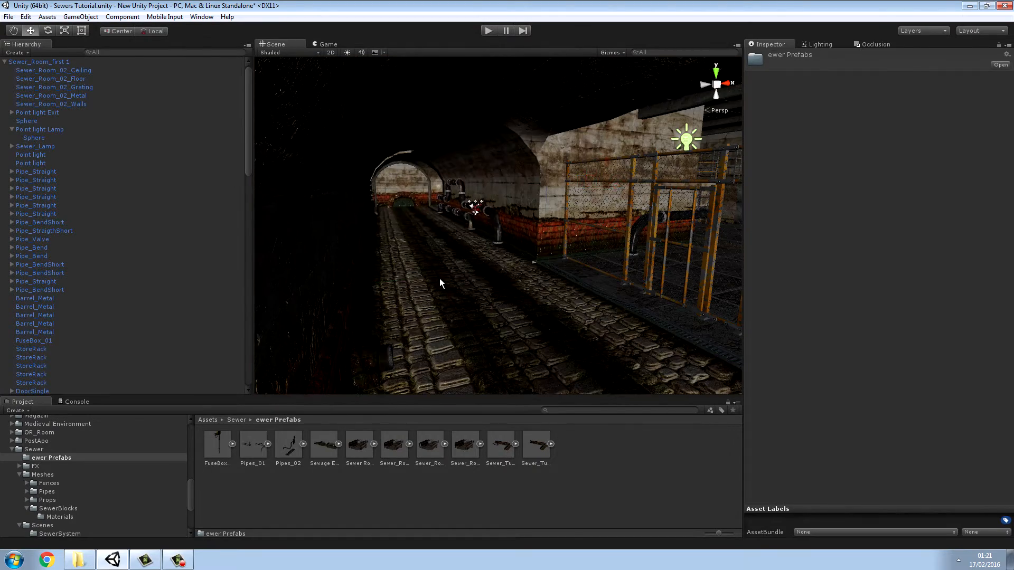
{"action": "left_click", "coordinate": [442, 284]}
{"action": "right_click_drag", "start_coordinate": [485, 289], "coordinate": [330, 247]}
{"action": "left_click", "coordinate": [578, 289]}
{"action": "left_click", "coordinate": [537, 257]}
{"action": "left_click", "coordinate": [480, 247]}
{"action": "right_click_drag", "start_coordinate": [480, 246], "coordinate": [457, 251]}
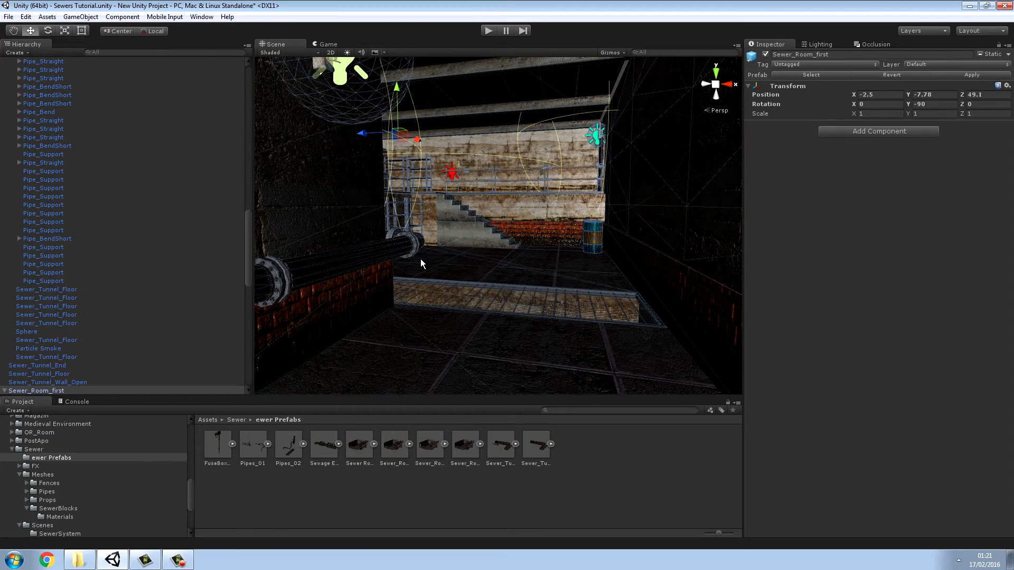
{"action": "right_click_drag", "start_coordinate": [330, 258], "coordinate": [687, 341]}
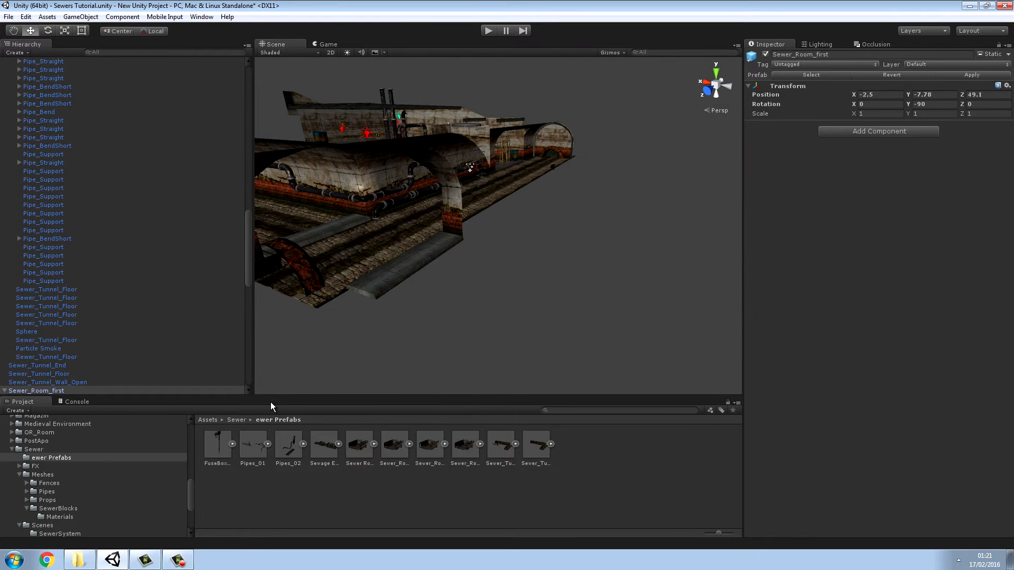
- Place a Sewer_Tunnel_Floor mesh from Meshes/SewerBlocks outside the tunnel's open side passage
{"action": "left_click", "coordinate": [245, 420]}
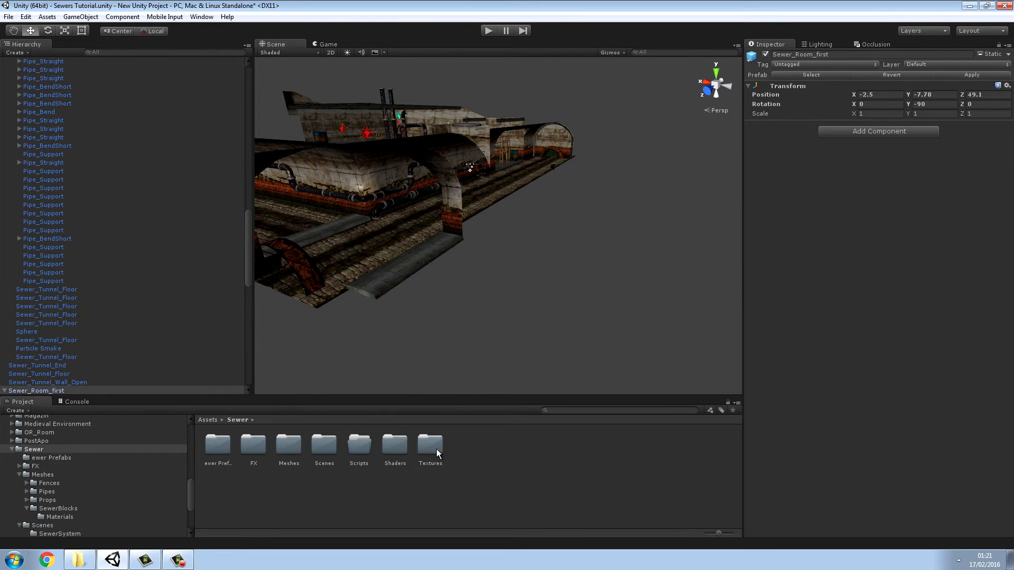
{"action": "double_click", "coordinate": [280, 445]}
{"action": "double_click", "coordinate": [323, 448]}
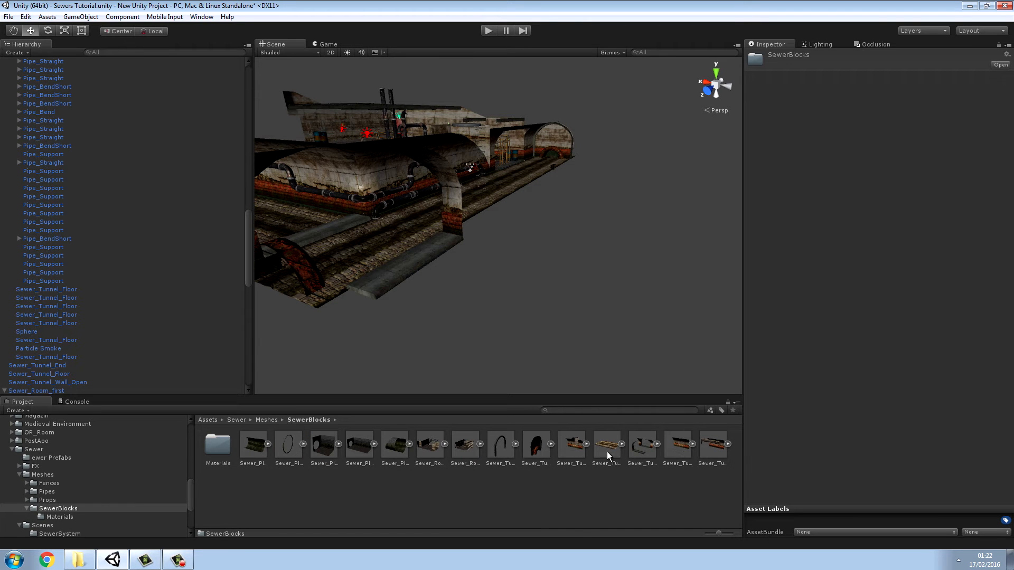
{"action": "left_click_drag", "start_coordinate": [605, 452], "coordinate": [412, 320]}
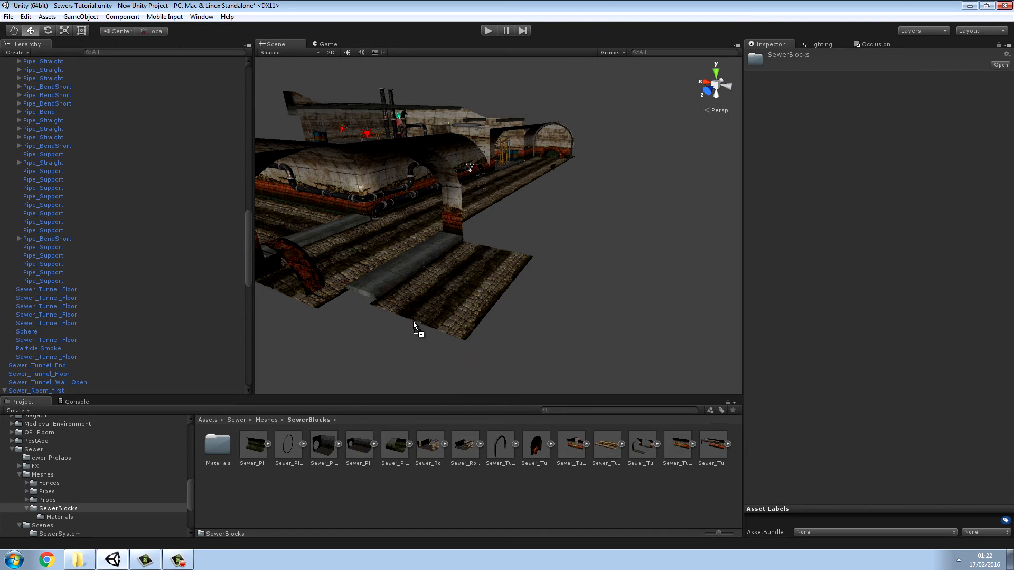
- Rotate the new tunnel floor piece 90° around Y so it runs outward from the side opening
{"action": "left_click", "coordinate": [50, 31]}
{"action": "left_click_drag", "start_coordinate": [441, 301], "coordinate": [296, 284], "text": "ctrl"}
{"action": "left_click_drag", "start_coordinate": [555, 291], "coordinate": [432, 319], "text": "alt"}
{"action": "key", "text": "ctrl+z"}
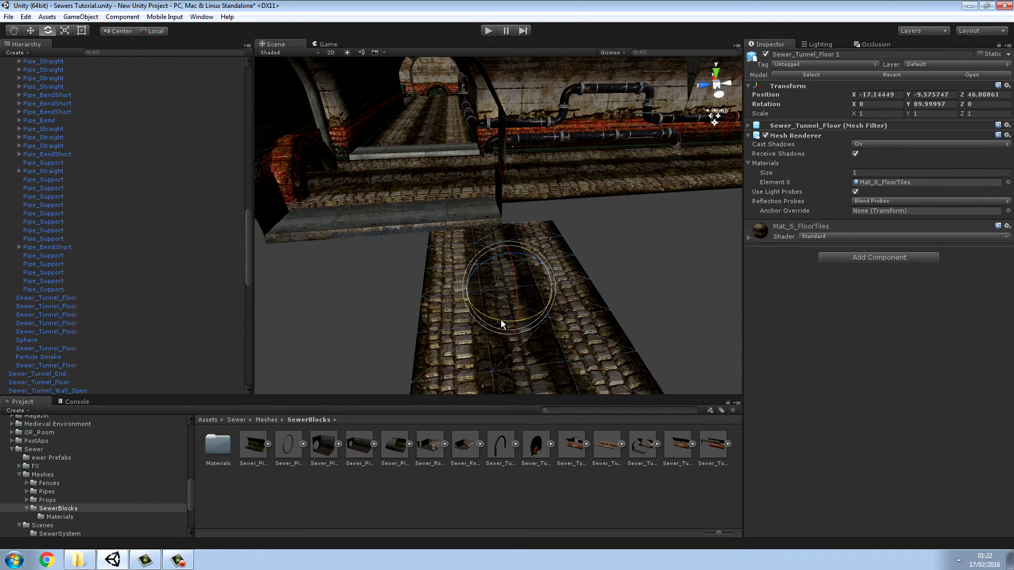
- Move the new floor piece and vertex-snap it to the concrete ledge of the opening, at X -19.451, Y -7.679, Z 49.025
{"action": "left_click", "coordinate": [30, 30]}
{"action": "left_click_drag", "start_coordinate": [501, 253], "coordinate": [367, 273]}
{"action": "left_click_drag", "start_coordinate": [601, 274], "coordinate": [842, 297], "text": "alt"}
{"action": "key", "text": "v"}
{"action": "left_click_drag", "start_coordinate": [501, 212], "coordinate": [652, 170]}
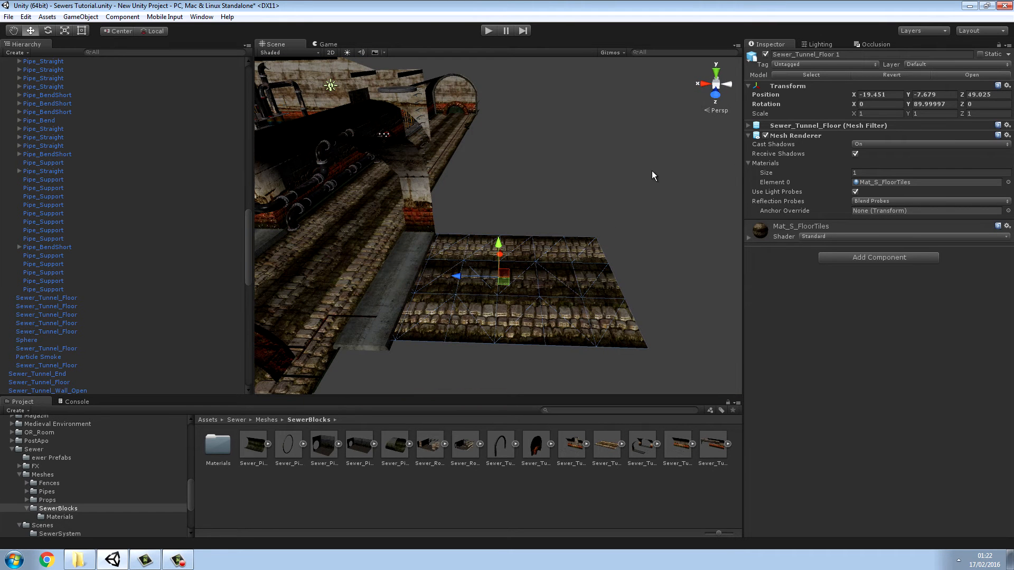
- Preview the Sewer_Tunnel_Wall mesh, add it over the new floor piece and raise it to Y -7.56
{"action": "left_click", "coordinate": [681, 446]}
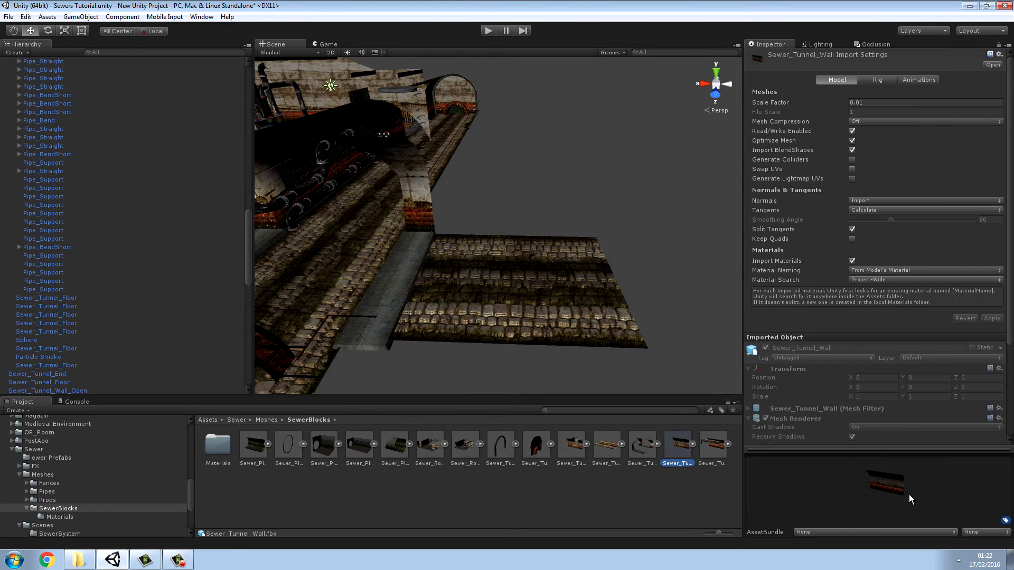
{"action": "left_click_drag", "start_coordinate": [860, 493], "coordinate": [966, 494]}
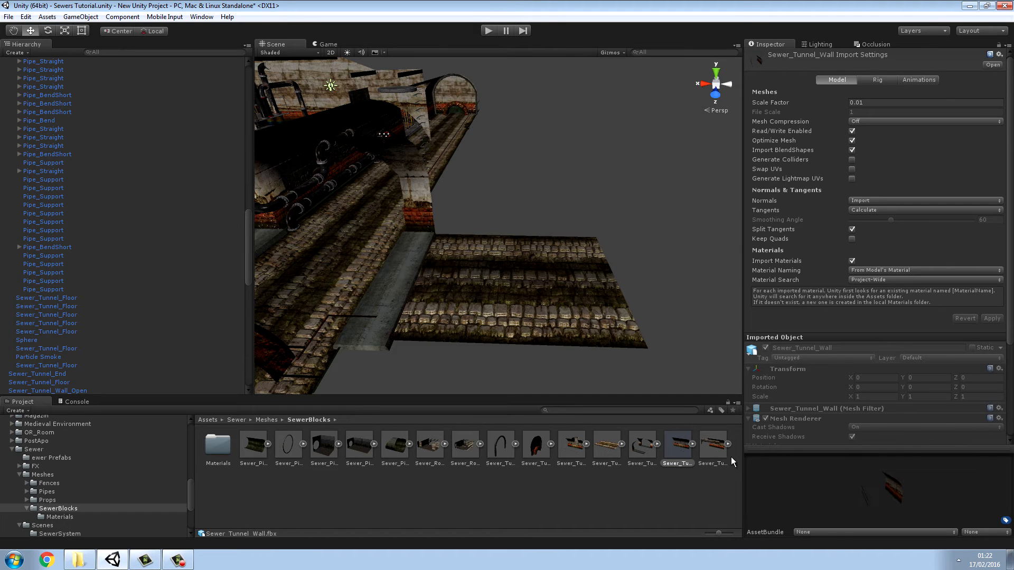
{"action": "left_click_drag", "start_coordinate": [678, 452], "coordinate": [496, 400]}
{"action": "left_click_drag", "start_coordinate": [646, 414], "coordinate": [538, 338]}
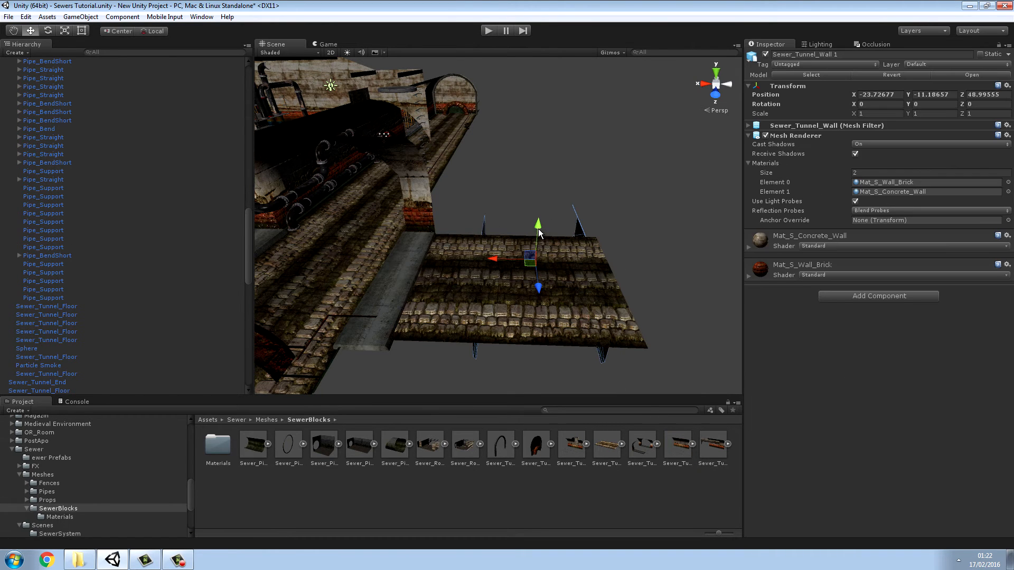
{"action": "left_click_drag", "start_coordinate": [542, 223], "coordinate": [585, 248]}
- Rotate the new tunnel wall to -90° around Y to line it up with the new floor
{"action": "left_click", "coordinate": [50, 30]}
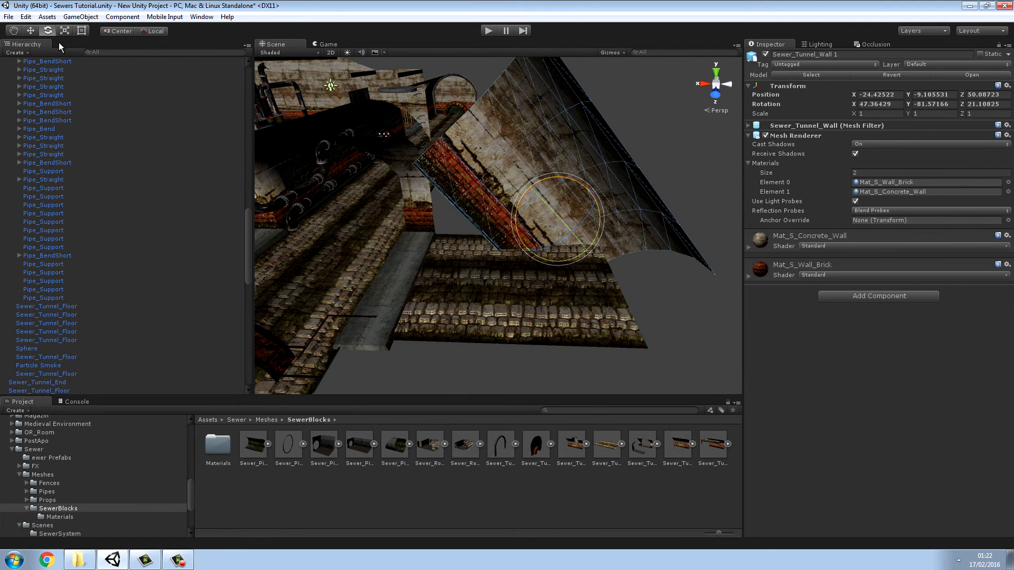
{"action": "left_click", "coordinate": [26, 17]}
{"action": "left_click", "coordinate": [32, 29]}
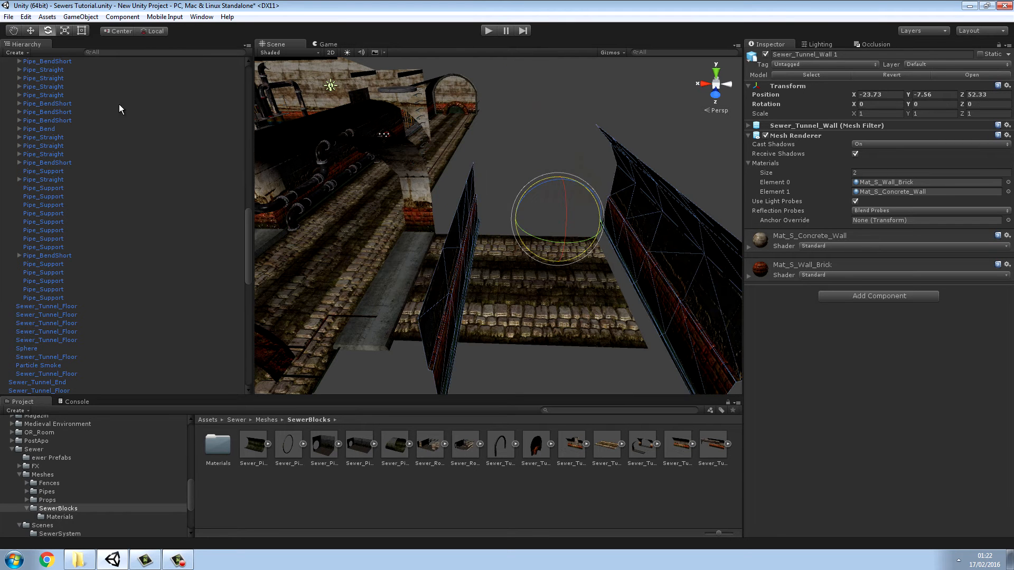
{"action": "left_click_drag", "start_coordinate": [549, 240], "coordinate": [681, 234]}
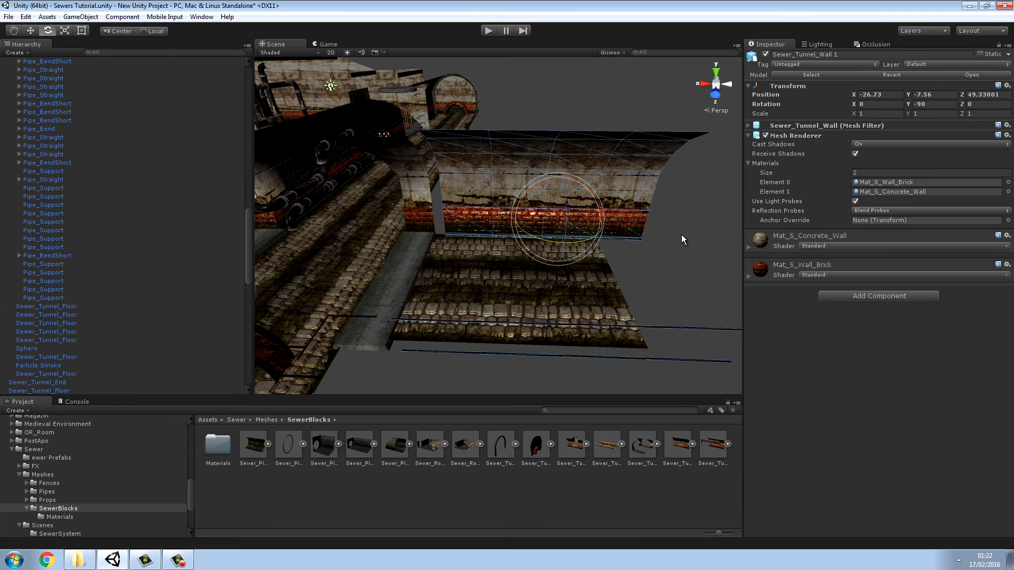
- Vertex-snap the new tunnel wall's inner corner onto the opening's brick wall, at X -26.35, Y -7.77, Z 49.11
{"action": "left_click", "coordinate": [29, 32]}
{"action": "key", "text": "w"}
{"action": "right_click_drag", "start_coordinate": [506, 231], "coordinate": [530, 234]}
{"action": "left_click_drag", "start_coordinate": [436, 240], "coordinate": [398, 242]}
{"action": "right_click_drag", "start_coordinate": [456, 256], "coordinate": [565, 214]}
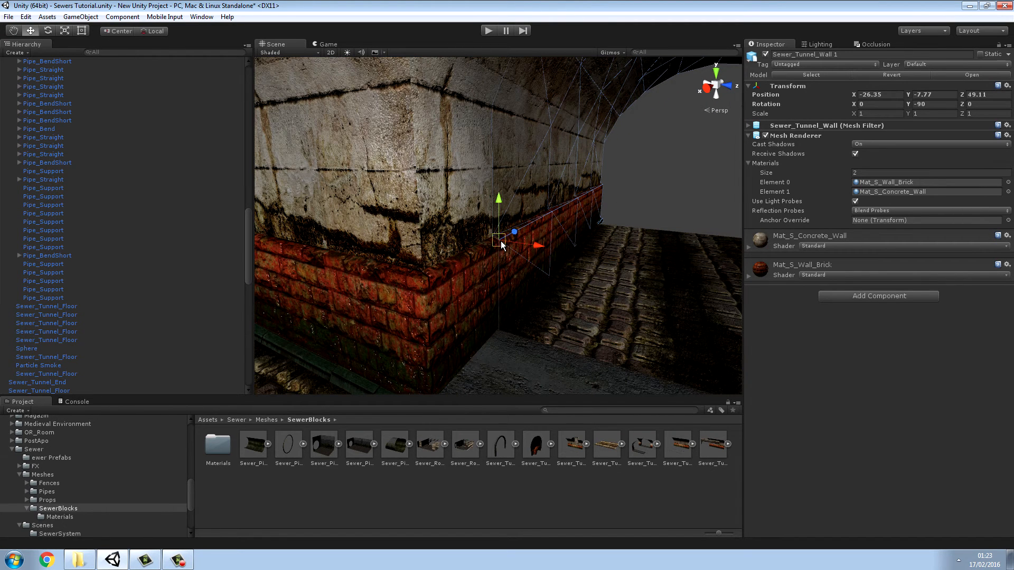
{"action": "left_click_drag", "start_coordinate": [492, 246], "coordinate": [493, 248]}
- Shift Sewer_Tunnel_Floor 1 along the passage and down beneath the wall, to X -20.274, Y -7.761, Z 49.031
{"action": "left_click_drag", "start_coordinate": [737, 157], "coordinate": [494, 214], "text": "alt"}
{"action": "left_click", "coordinate": [494, 213]}
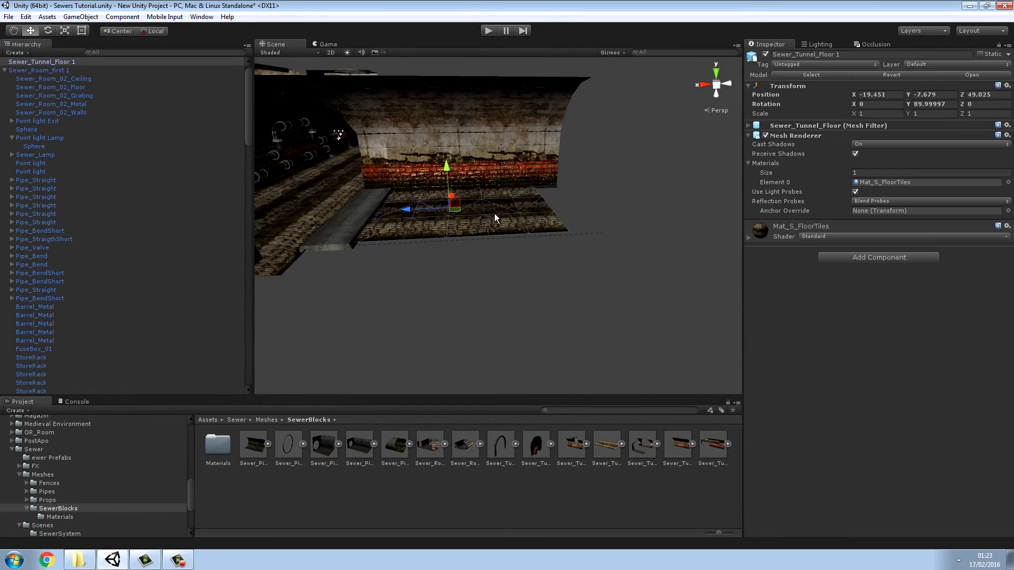
{"action": "left_click_drag", "start_coordinate": [401, 207], "coordinate": [427, 214]}
{"action": "key", "text": "w"}
{"action": "right_click_drag", "start_coordinate": [644, 207], "coordinate": [558, 189]}
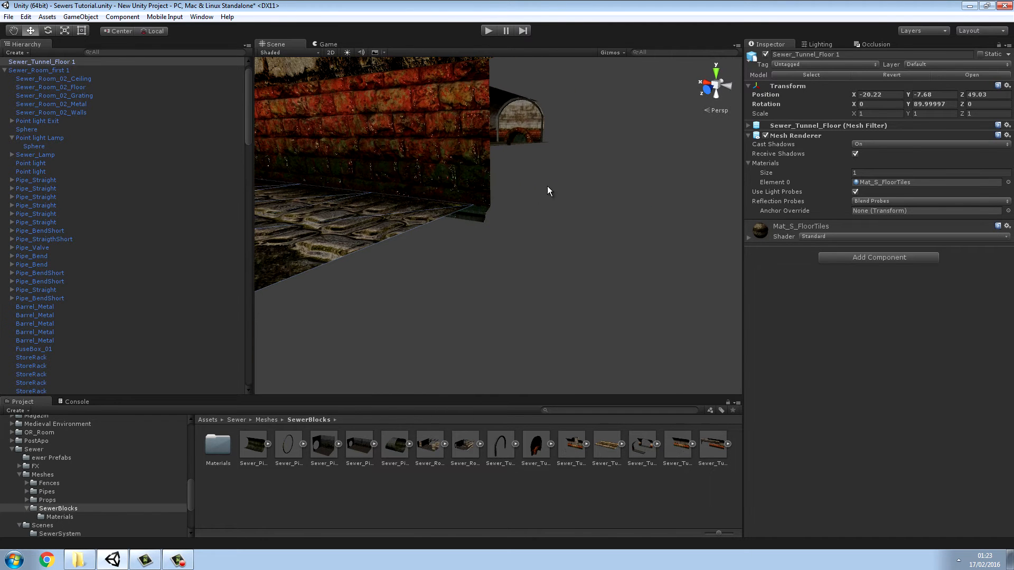
{"action": "left_click_drag", "start_coordinate": [473, 206], "coordinate": [483, 220]}
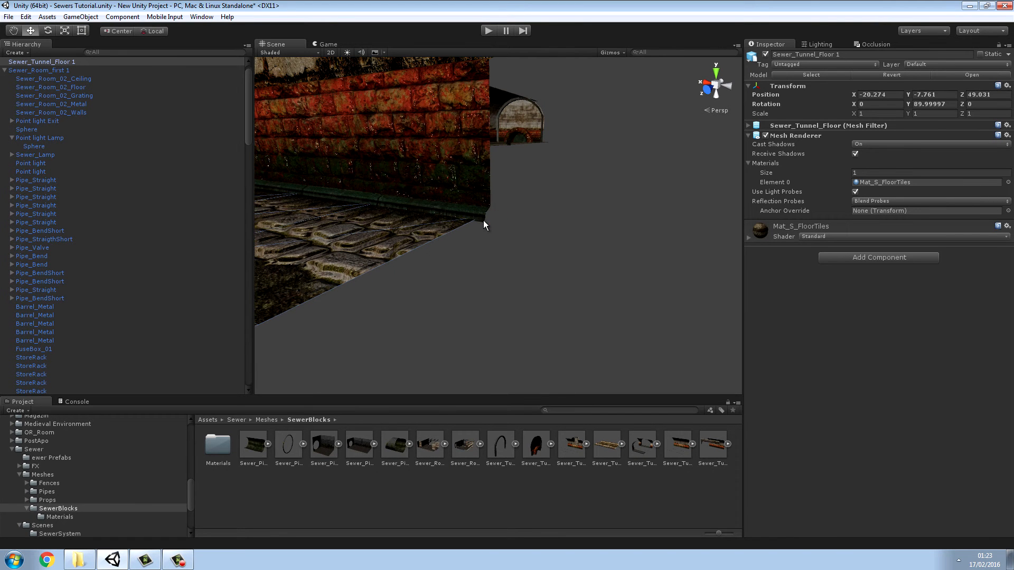
- Vertex-snap the outer corner of Sewer_Tunnel_Floor 1 onto the bottom corner of the new tunnel wall
{"action": "key", "text": "v"}
{"action": "key", "text": "v"}
{"action": "left_click", "coordinate": [474, 223]}
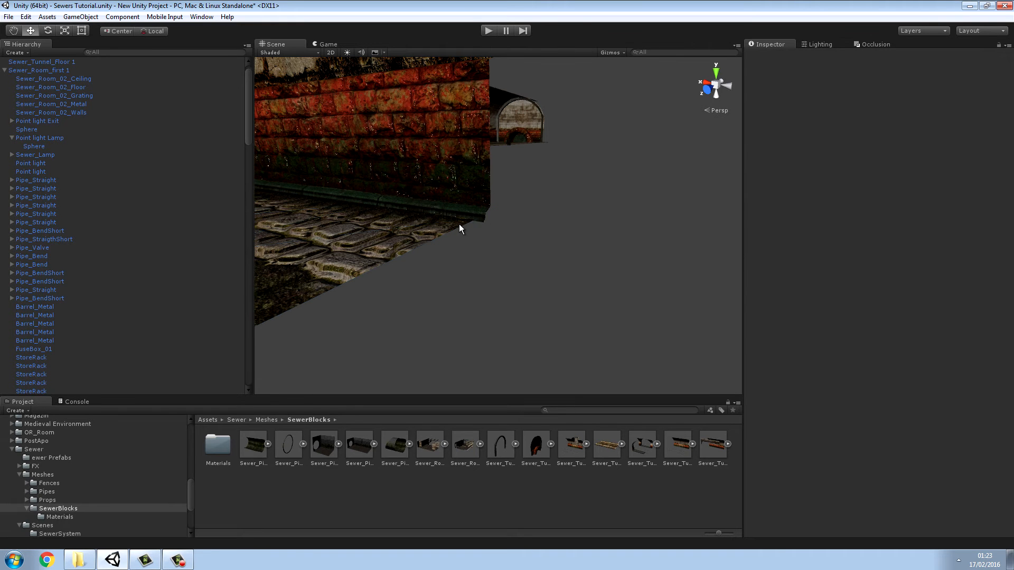
{"action": "left_click", "coordinate": [462, 225]}
{"action": "left_click_drag", "start_coordinate": [476, 222], "coordinate": [485, 222]}
- Select Sewer_Tunnel_Wall 1 and Sewer_Tunnel_Floor 1 together and duplicate them
{"action": "right_click_drag", "start_coordinate": [503, 246], "coordinate": [363, 200]}
{"action": "left_click", "coordinate": [584, 189], "text": "shift"}
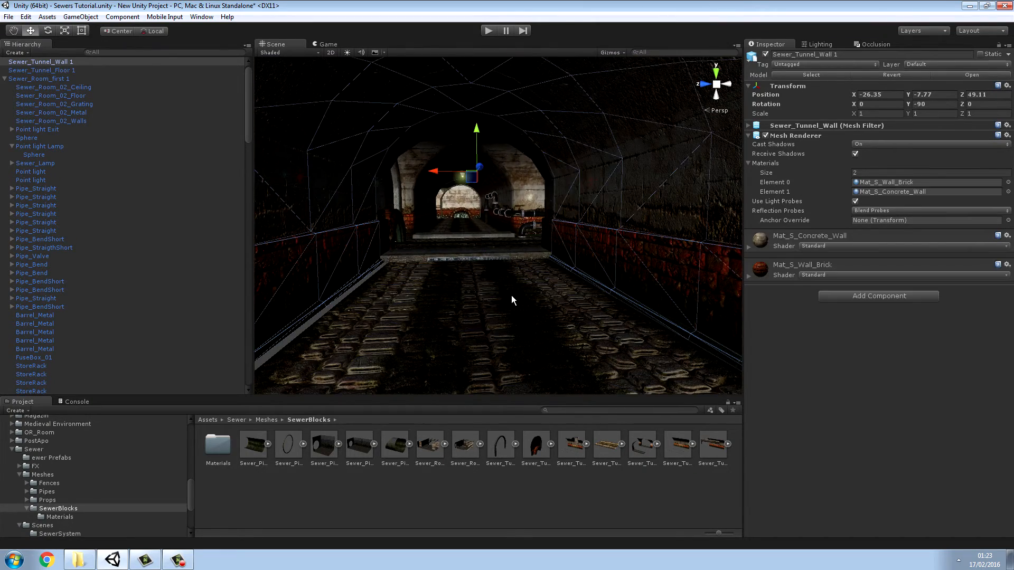
{"action": "key", "text": "f"}
{"action": "right_click_drag", "start_coordinate": [699, 276], "coordinate": [501, 194]}
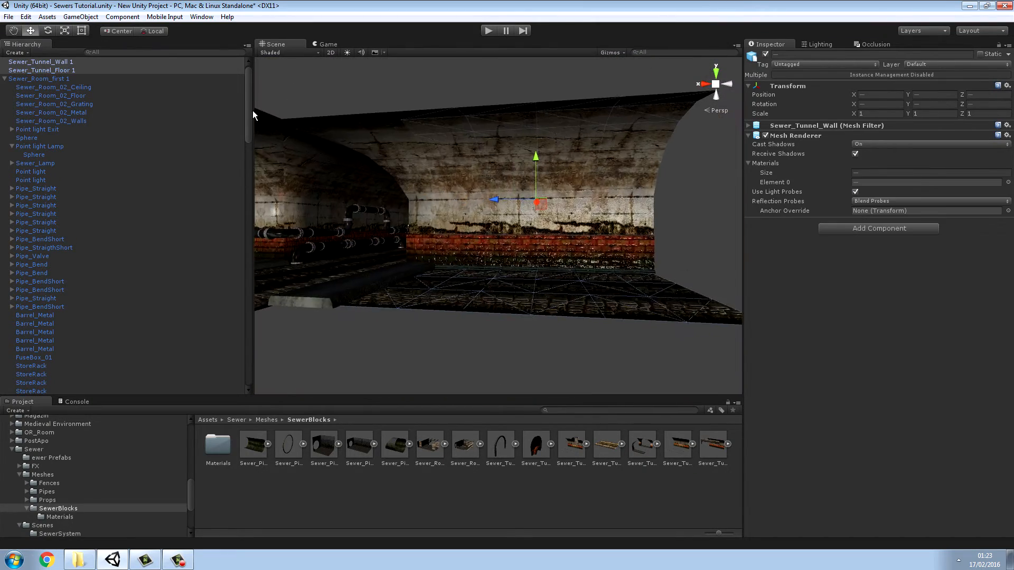
{"action": "left_click", "coordinate": [26, 16]}
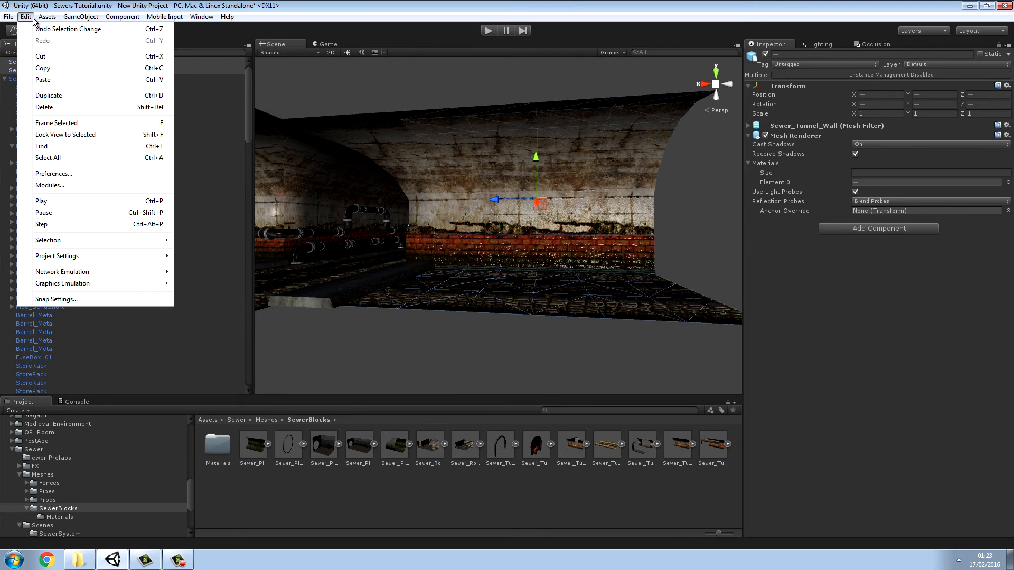
{"action": "left_click", "coordinate": [49, 96]}
- Move the duplicated wall and floor outward and snap them onto the end of the first section
{"action": "left_click_drag", "start_coordinate": [492, 200], "coordinate": [787, 229]}
{"action": "right_click_drag", "start_coordinate": [737, 238], "coordinate": [733, 315]}
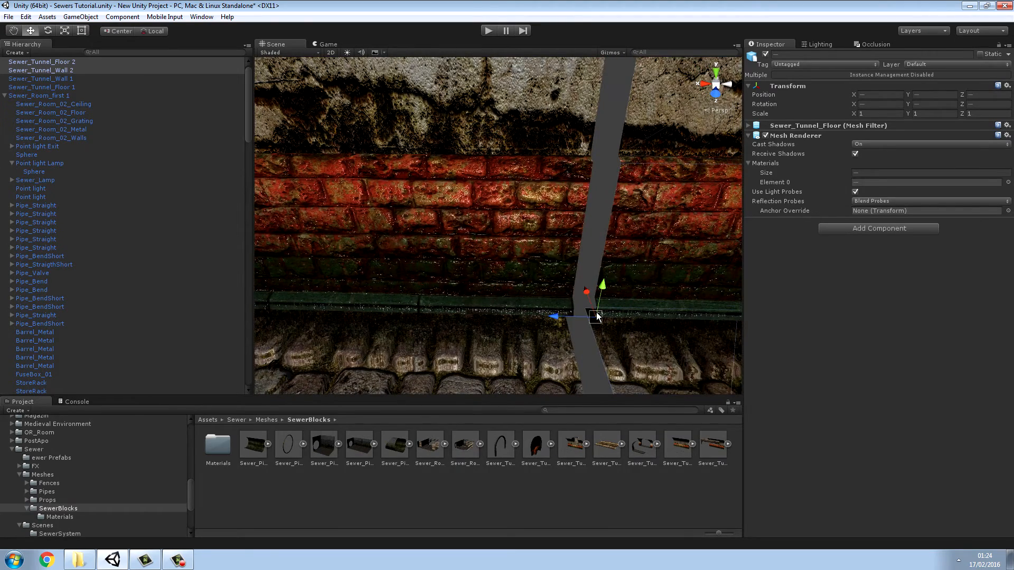
{"action": "right_click_drag", "start_coordinate": [587, 313], "coordinate": [572, 253]}
{"action": "key", "text": "s"}
- Duplicate the wall and floor pair again and snap the third section onto the end of the second
{"action": "left_click", "coordinate": [25, 16]}
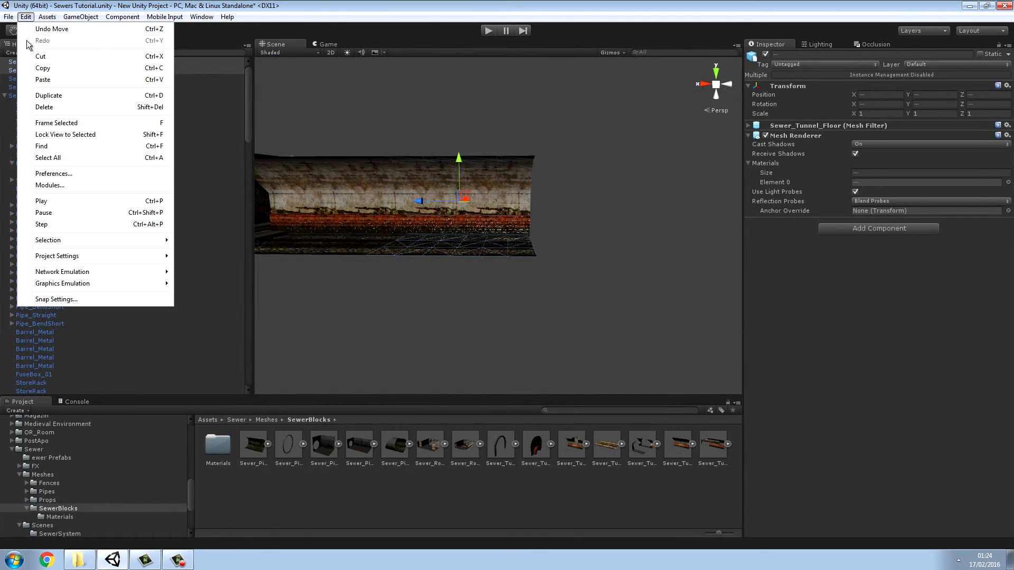
{"action": "left_click", "coordinate": [37, 97]}
{"action": "left_click_drag", "start_coordinate": [502, 204], "coordinate": [657, 204]}
{"action": "right_click_drag", "start_coordinate": [632, 294], "coordinate": [613, 397]}
{"action": "key", "text": "w"}
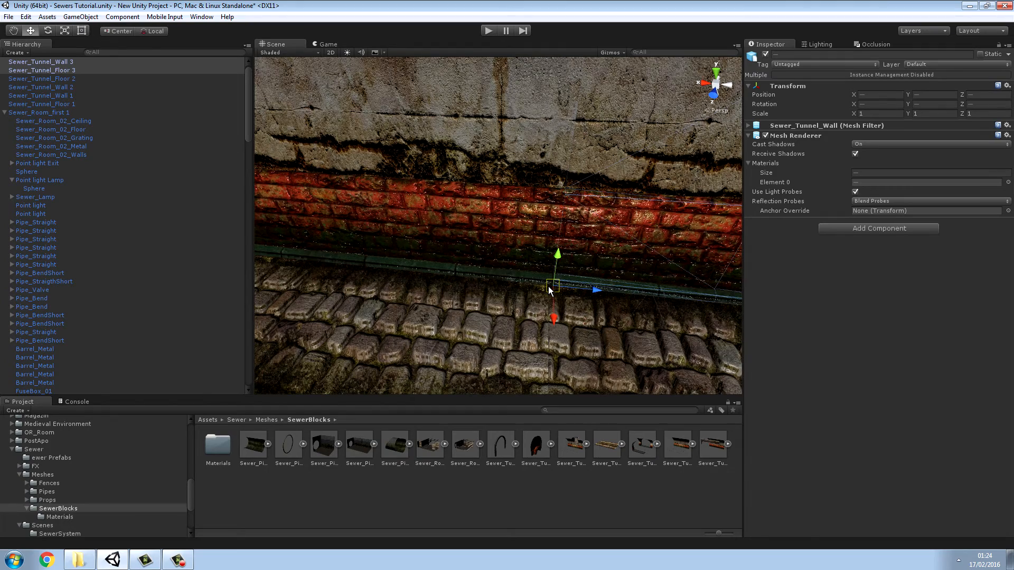
- Place Sewer_Tunnel_Split at the open end of the extended tunnel, rotated 90° around Y, at X -38.272, Y -7.77, Z 48.74
{"action": "right_click_drag", "start_coordinate": [587, 294], "coordinate": [340, 260]}
{"action": "key", "text": "f"}
{"action": "right_click_drag", "start_coordinate": [586, 238], "coordinate": [422, 226]}
{"action": "left_click", "coordinate": [568, 208]}
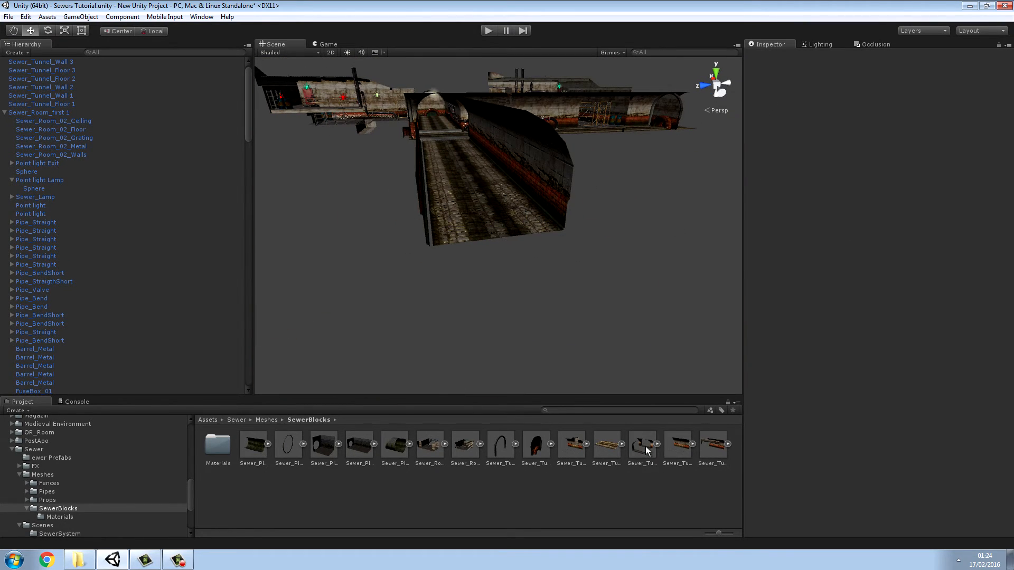
{"action": "left_click_drag", "start_coordinate": [609, 396], "coordinate": [416, 308]}
{"action": "left_click_drag", "start_coordinate": [505, 217], "coordinate": [510, 240]}
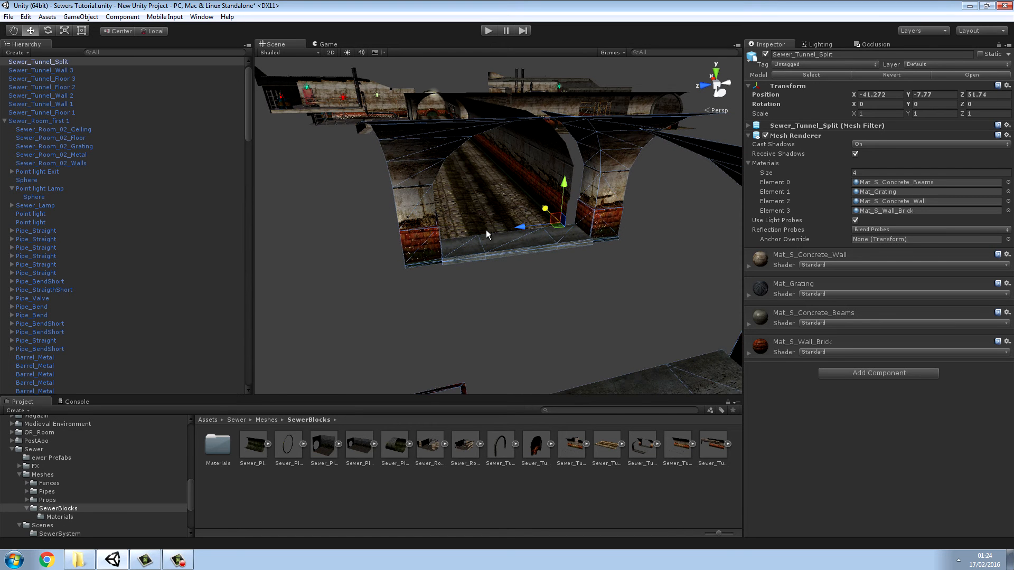
{"action": "left_click", "coordinate": [48, 31]}
{"action": "left_click_drag", "start_coordinate": [547, 241], "coordinate": [422, 235]}
- Vertex-snap the lower brick corner of Sewer_Tunnel_Split onto the end of the third tunnel wall section
{"action": "right_click_drag", "start_coordinate": [625, 311], "coordinate": [698, 312]}
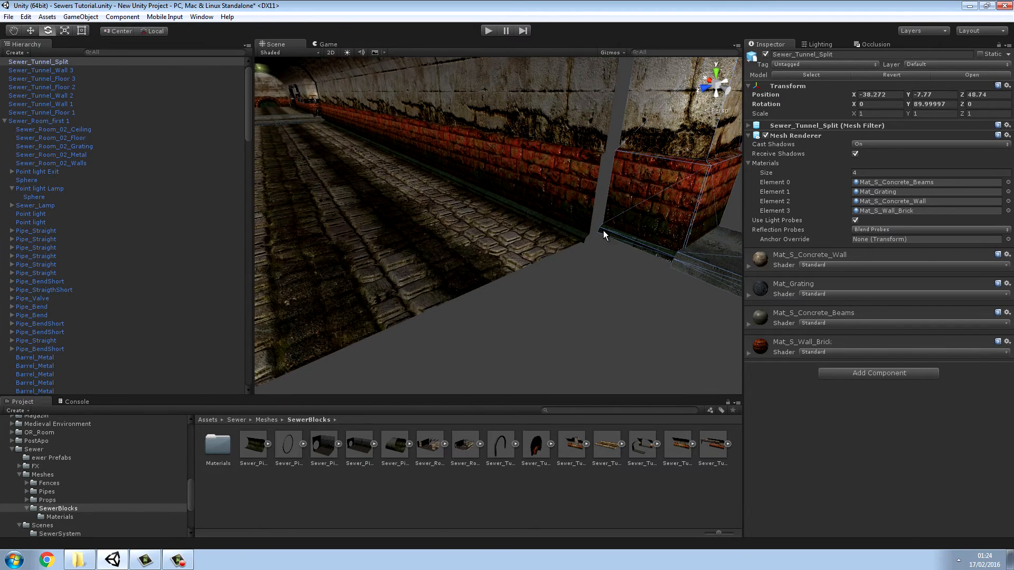
{"action": "right_click_drag", "start_coordinate": [604, 233], "coordinate": [608, 180]}
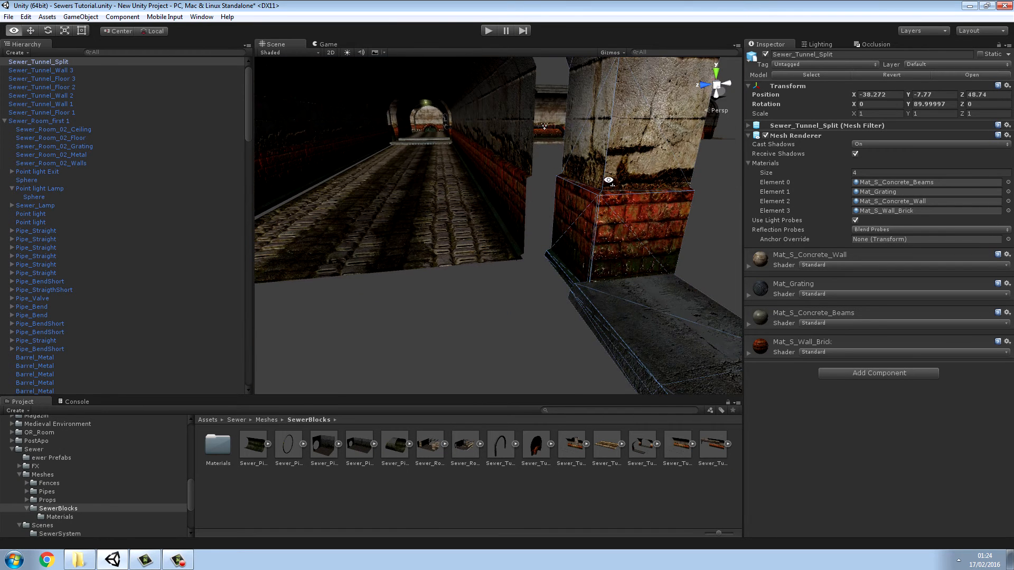
{"action": "left_click", "coordinate": [585, 223]}
{"action": "left_click", "coordinate": [579, 229]}
{"action": "right_click_drag", "start_coordinate": [459, 186], "coordinate": [381, 214]}
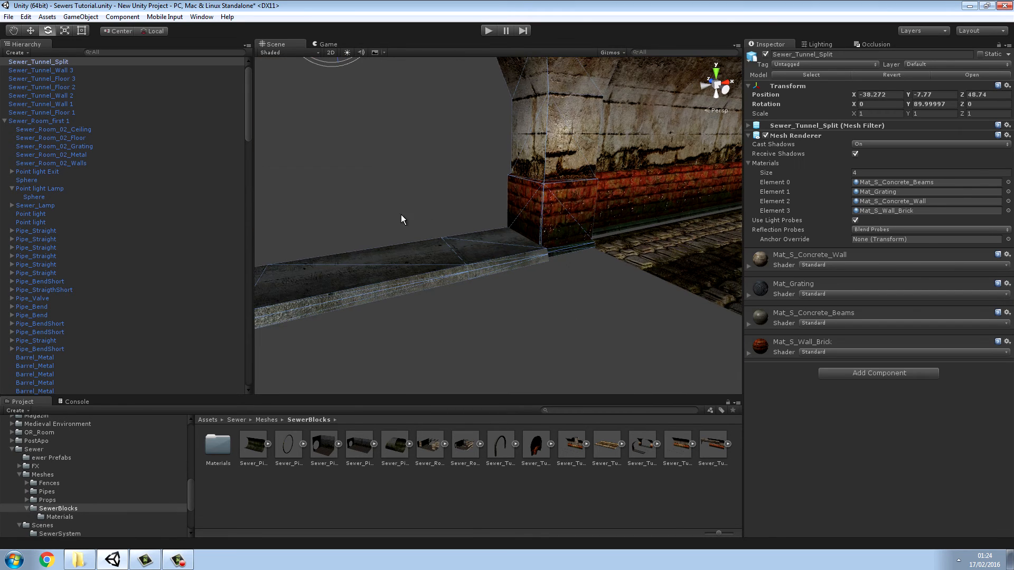
{"action": "key", "text": "f"}
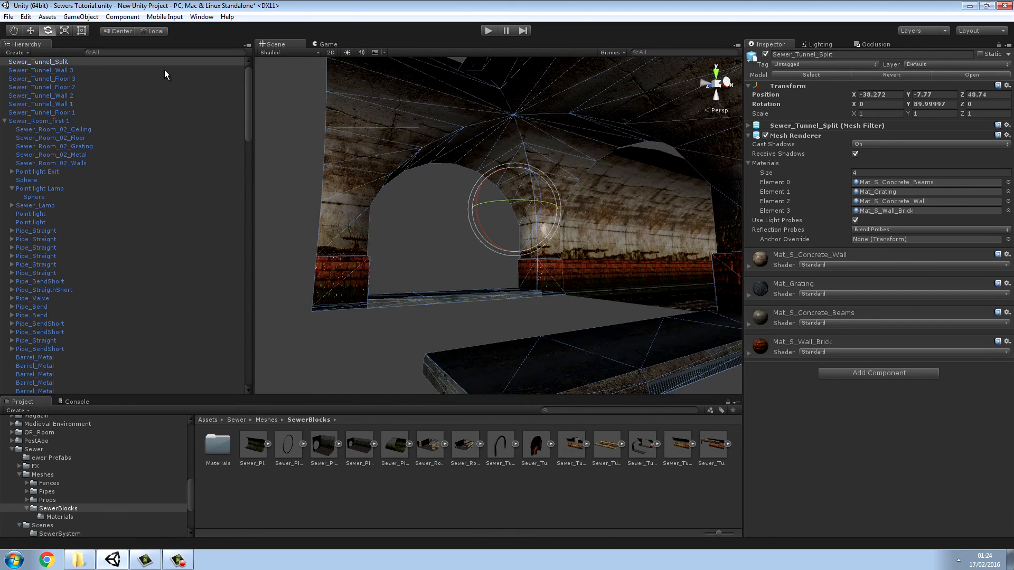
{"action": "left_click", "coordinate": [33, 35]}
{"action": "right_click_drag", "start_coordinate": [385, 184], "coordinate": [714, 221]}
{"action": "left_click_drag", "start_coordinate": [559, 265], "coordinate": [547, 278]}
- Snap-move Sewer_Tunnel_Floor 3 along the tunnel to X -32.206
{"action": "right_click_drag", "start_coordinate": [551, 277], "coordinate": [144, 273]}
{"action": "left_click", "coordinate": [483, 336]}
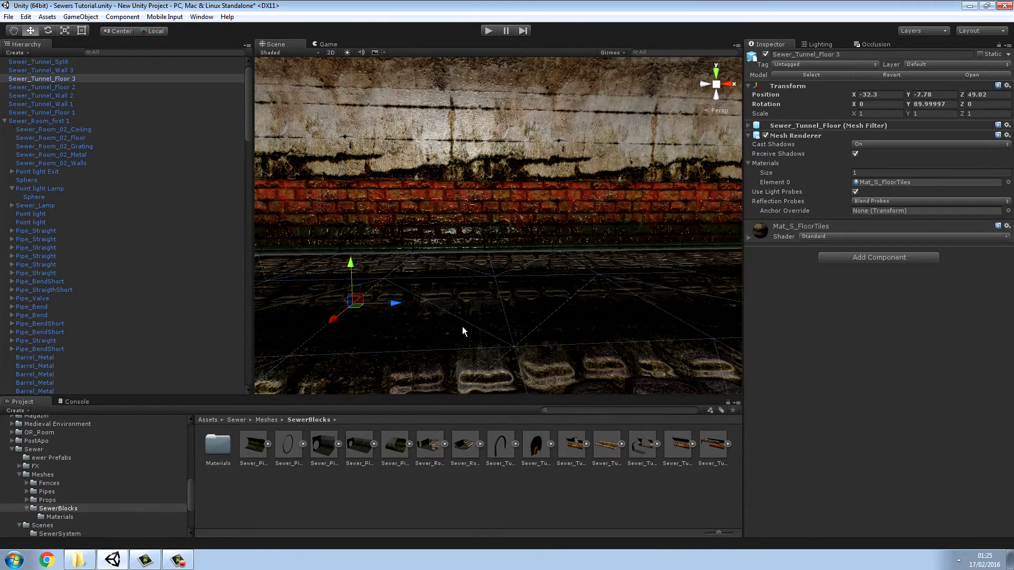
{"action": "key", "text": "v"}
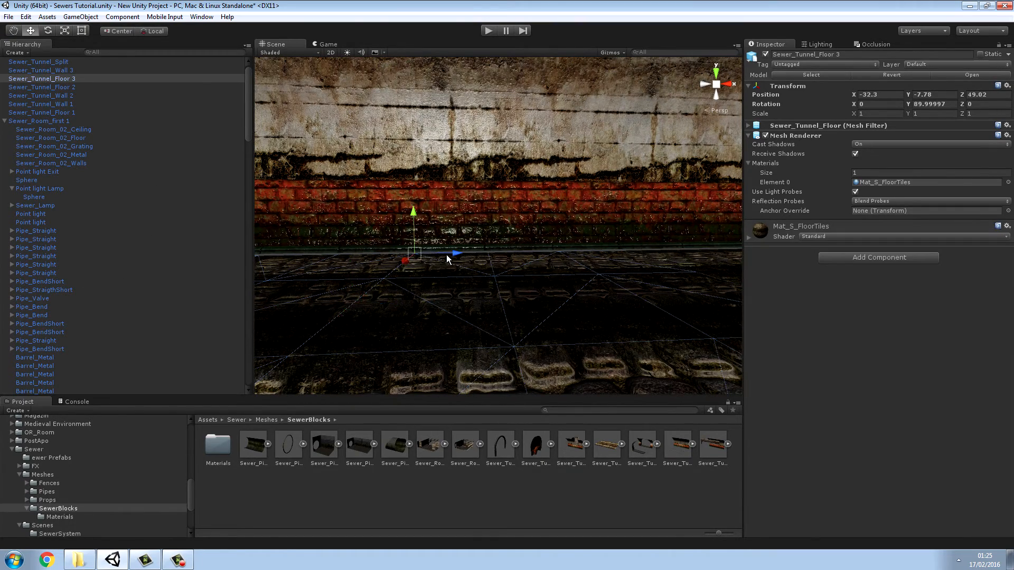
{"action": "left_click_drag", "start_coordinate": [447, 253], "coordinate": [454, 220]}
{"action": "right_click_drag", "start_coordinate": [505, 239], "coordinate": [494, 278]}
{"action": "key", "text": "w"}
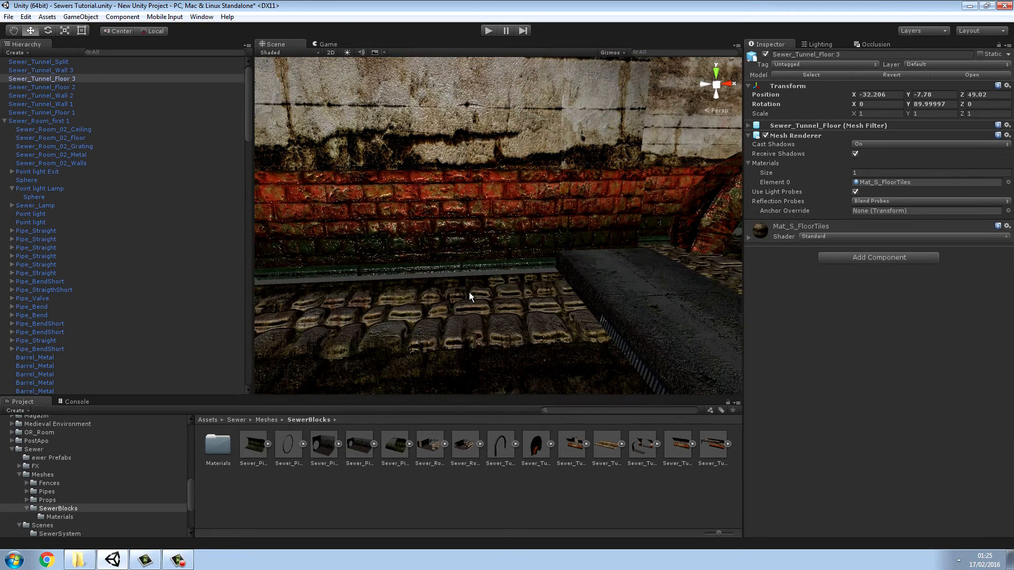
- Vertex-snap Sewer_Tunnel_Floor 1 against the bottom edge of the first tunnel wall to close the gap
{"action": "left_click", "coordinate": [455, 287]}
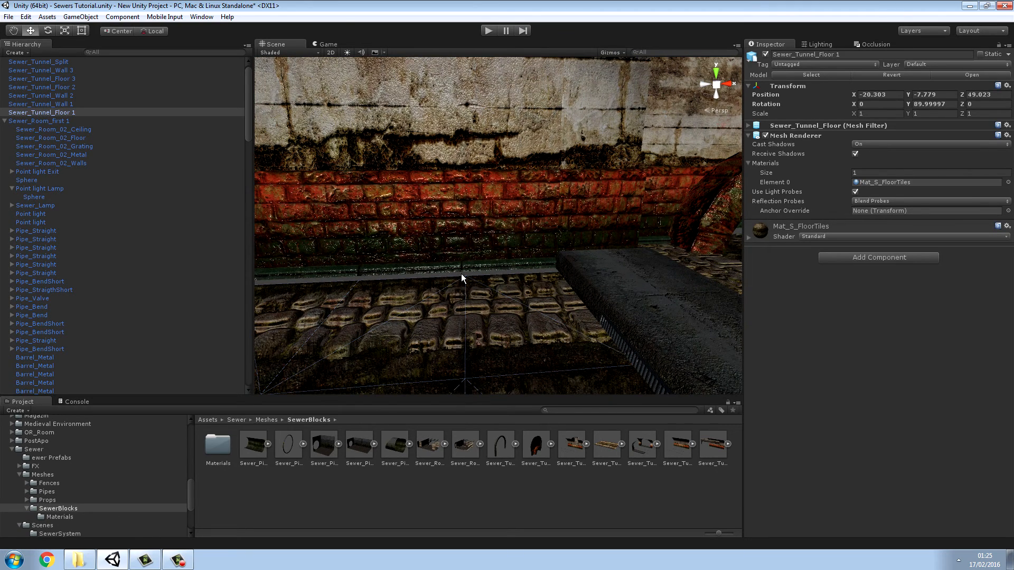
{"action": "left_click_drag", "start_coordinate": [461, 273], "coordinate": [465, 265]}
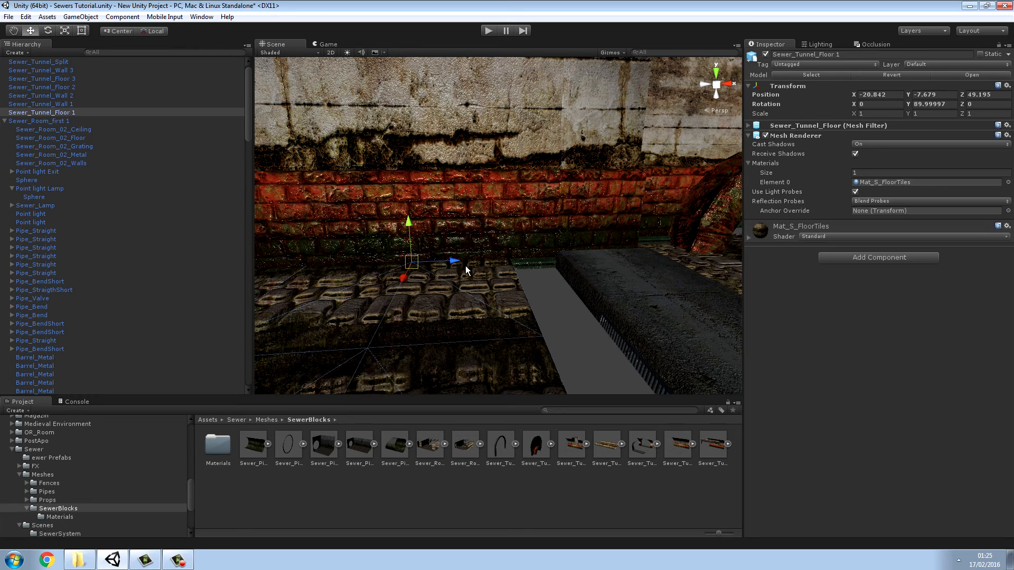
{"action": "key", "text": "v"}
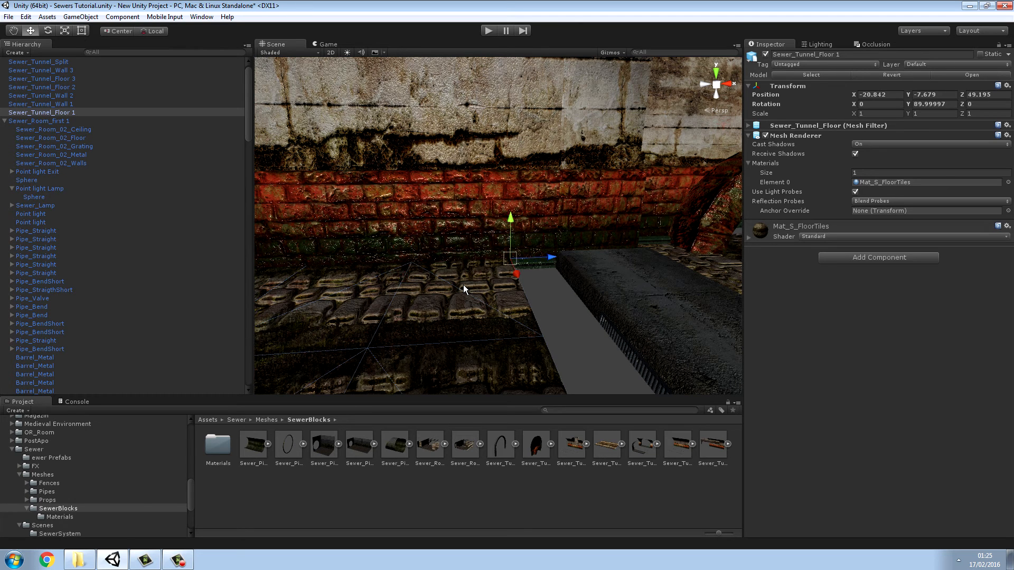
{"action": "left_click_drag", "start_coordinate": [501, 261], "coordinate": [382, 268]}
- Vertex-snap the corner of Sewer_Tunnel_Floor 2 onto the base of the second tunnel wall section
{"action": "right_click_drag", "start_coordinate": [381, 267], "coordinate": [681, 265]}
{"action": "key", "text": "v"}
{"action": "left_click", "coordinate": [492, 241]}
{"action": "key", "text": "v"}
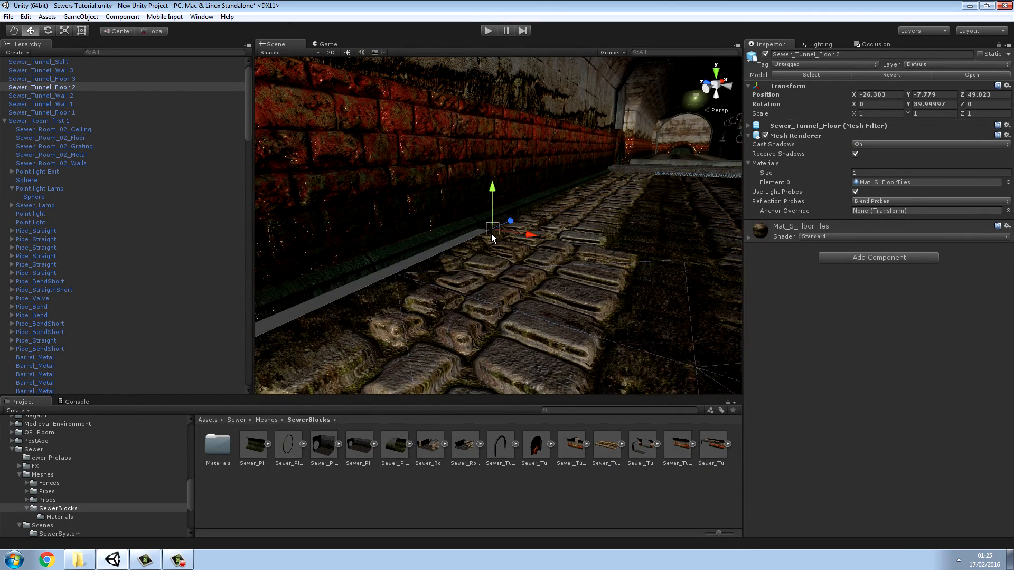
{"action": "left_click_drag", "start_coordinate": [491, 237], "coordinate": [484, 231]}
- Vertex-snap Sewer_Tunnel_Floor 3 onto the base of the third wall section at X -32.35, Y -7.77, Z 49.11
{"action": "right_click_drag", "start_coordinate": [492, 237], "coordinate": [473, 220]}
{"action": "left_click", "coordinate": [468, 249]}
{"action": "key", "text": "v"}
{"action": "left_click", "coordinate": [460, 230]}
{"action": "left_click", "coordinate": [468, 248]}
{"action": "key", "text": "v"}
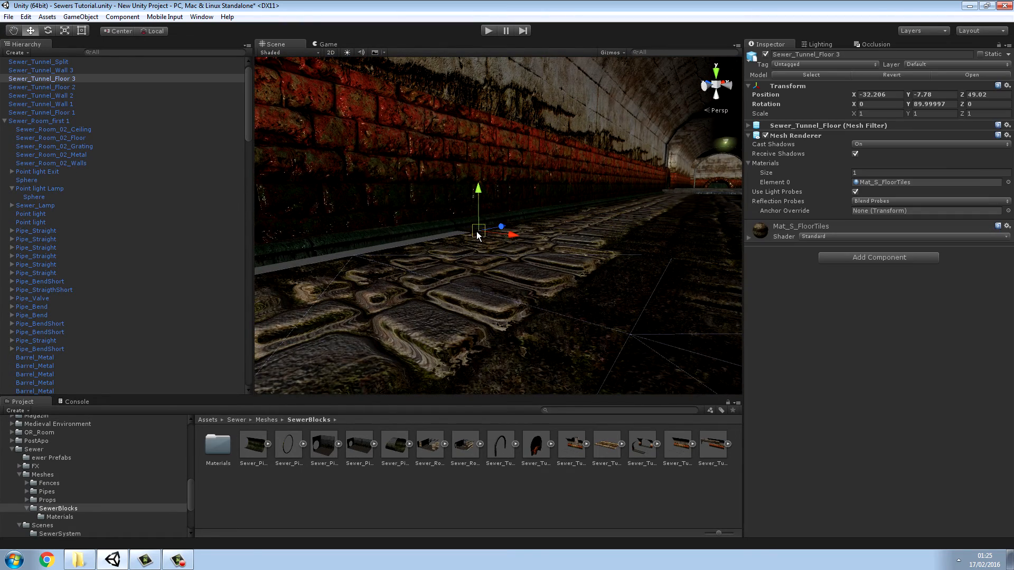
{"action": "left_click_drag", "start_coordinate": [476, 233], "coordinate": [472, 228]}
- Realign Sewer_Tunnel_Split by vertex-snapping its lower edge to the end of the third tunnel wall section
{"action": "mouse_move", "coordinate": [495, 230]}
{"action": "right_mouse_down"}
{"action": "mouse_move", "coordinate": [250, 232]}
{"action": "mouse_move", "coordinate": [72, 208]}
{"action": "mouse_move", "coordinate": [245, 226]}
{"action": "mouse_move", "coordinate": [538, 211]}
{"action": "mouse_move", "coordinate": [480, 218]}
{"action": "right_mouse_up"}
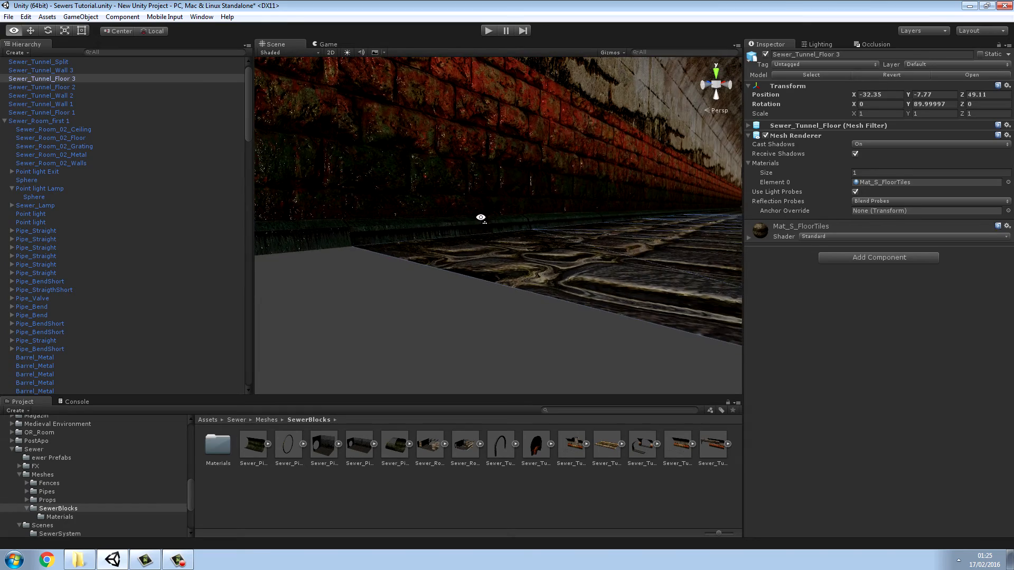
{"action": "left_click", "coordinate": [319, 225]}
{"action": "right_click_drag", "start_coordinate": [389, 226], "coordinate": [95, 227]}
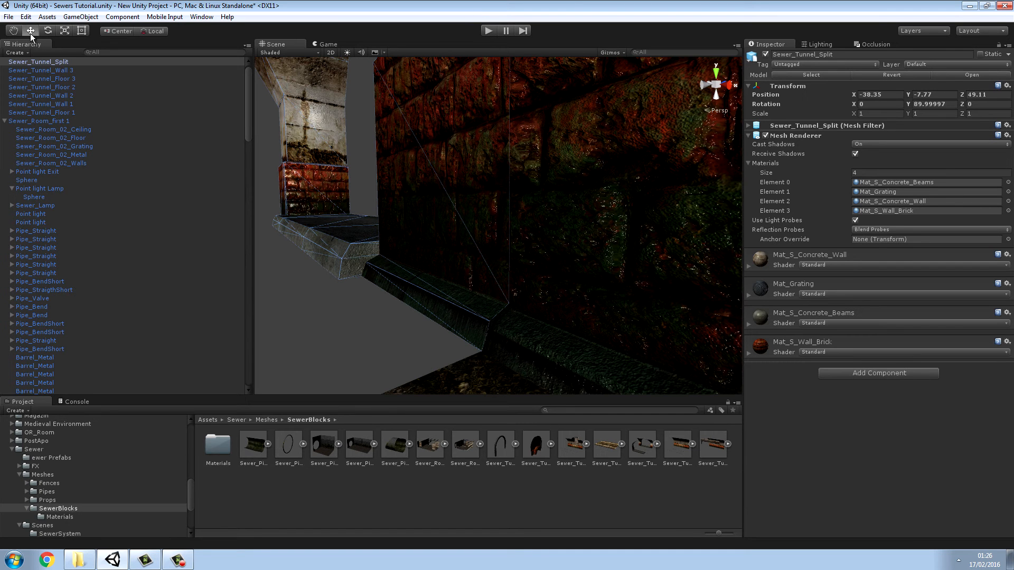
{"action": "right_click_drag", "start_coordinate": [444, 195], "coordinate": [305, 149]}
{"action": "left_click_drag", "start_coordinate": [304, 148], "coordinate": [305, 153]}
{"action": "right_click_drag", "start_coordinate": [390, 152], "coordinate": [392, 221]}
{"action": "key", "text": "w"}
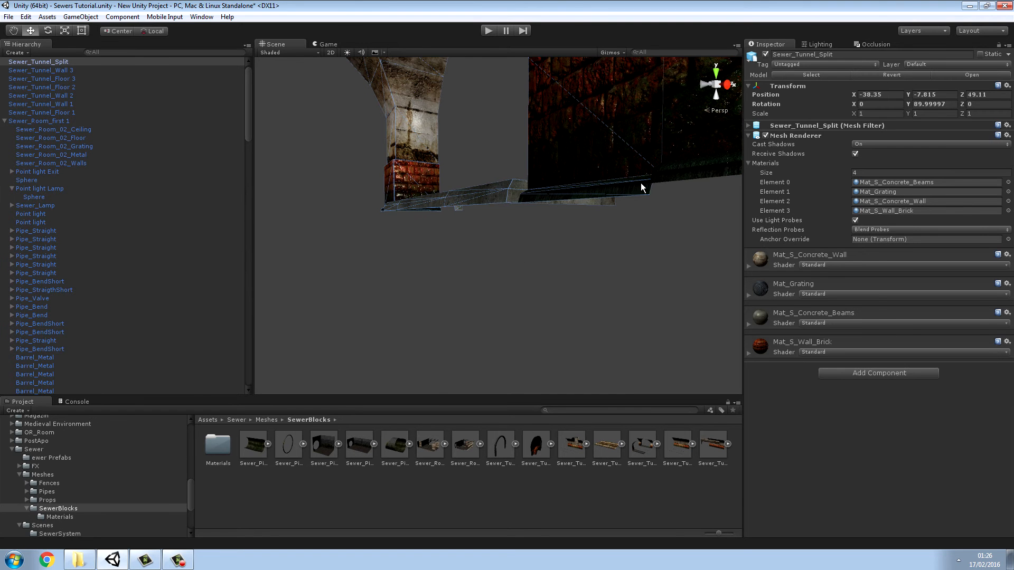
{"action": "left_click_drag", "start_coordinate": [650, 195], "coordinate": [648, 186]}
{"action": "right_click_drag", "start_coordinate": [618, 236], "coordinate": [223, 309]}
- Duplicate the Sewer_Room_02_Metal object
{"action": "left_click", "coordinate": [473, 252]}
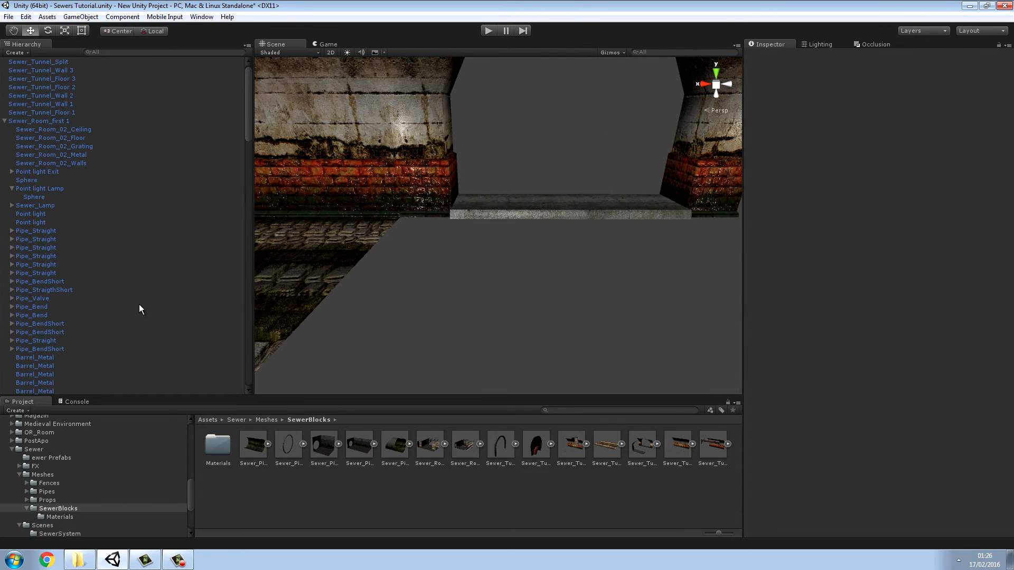
{"action": "left_click", "coordinate": [312, 262]}
{"action": "right_click_drag", "start_coordinate": [217, 155], "coordinate": [236, 164]}
{"action": "key", "text": "s"}
{"action": "mouse_move", "coordinate": [417, 171]}
{"action": "right_mouse_down"}
{"action": "mouse_move", "coordinate": [412, 148]}
{"action": "mouse_move", "coordinate": [410, 161]}
{"action": "right_mouse_up"}
{"action": "key", "text": "w"}
{"action": "key", "text": "d"}
{"action": "left_click", "coordinate": [26, 17]}
{"action": "left_click", "coordinate": [62, 100]}
{"action": "right_click_drag", "start_coordinate": [350, 224], "coordinate": [348, 232]}
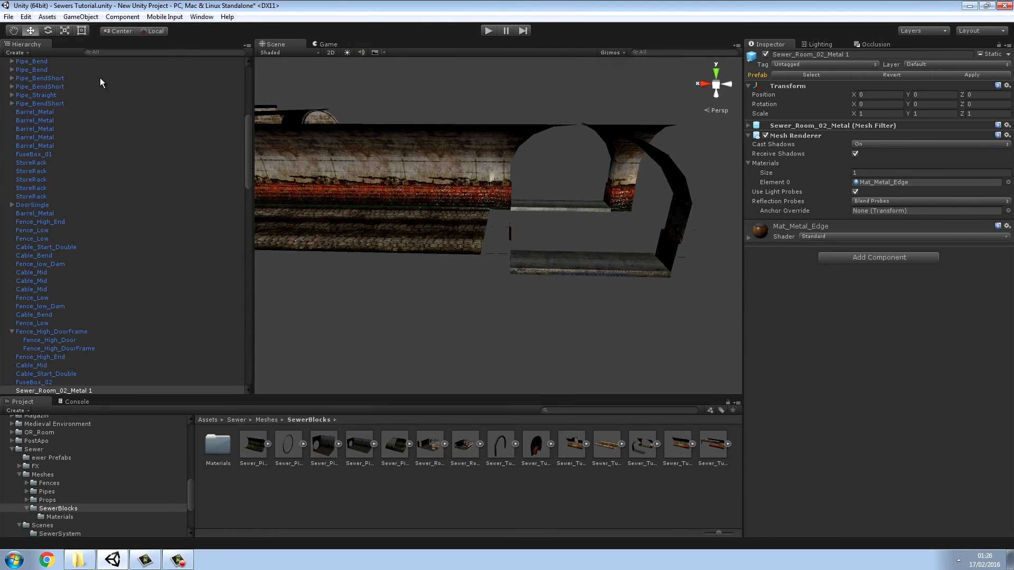
{"action": "left_click", "coordinate": [416, 229]}
{"action": "left_click_drag", "start_coordinate": [369, 227], "coordinate": [391, 230]}
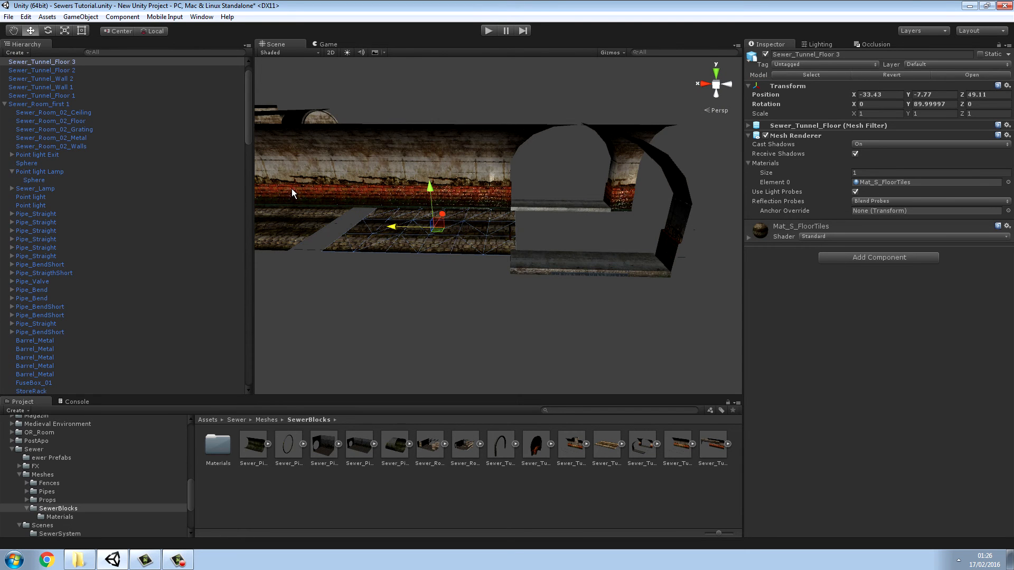
{"action": "left_click", "coordinate": [26, 17]}
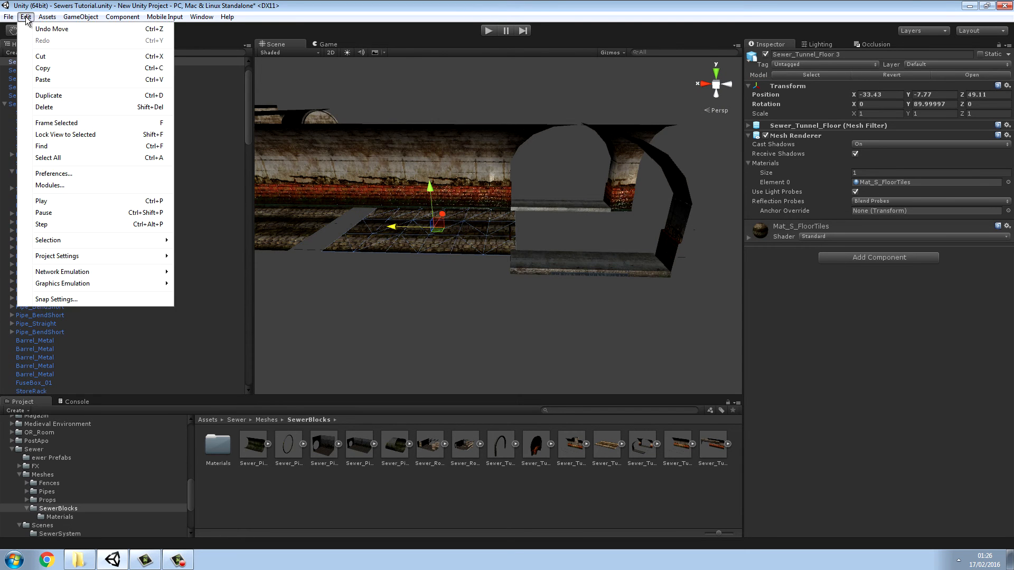
{"action": "left_click", "coordinate": [30, 31]}
- Duplicate Sewer_Tunnel_Floor 3 and snap the copy onto the end of the third floor, inside the split section
{"action": "left_click", "coordinate": [29, 17]}
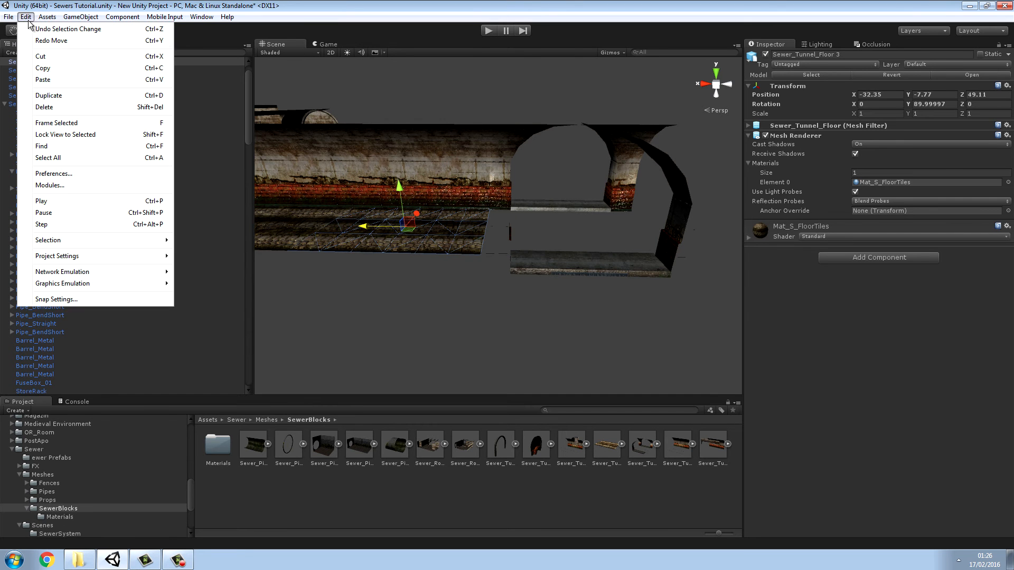
{"action": "left_click", "coordinate": [32, 91]}
{"action": "left_click_drag", "start_coordinate": [371, 230], "coordinate": [532, 245]}
{"action": "left_click_drag", "start_coordinate": [524, 244], "coordinate": [523, 244]}
{"action": "key", "text": "w"}
{"action": "right_click_drag", "start_coordinate": [492, 257], "coordinate": [490, 315]}
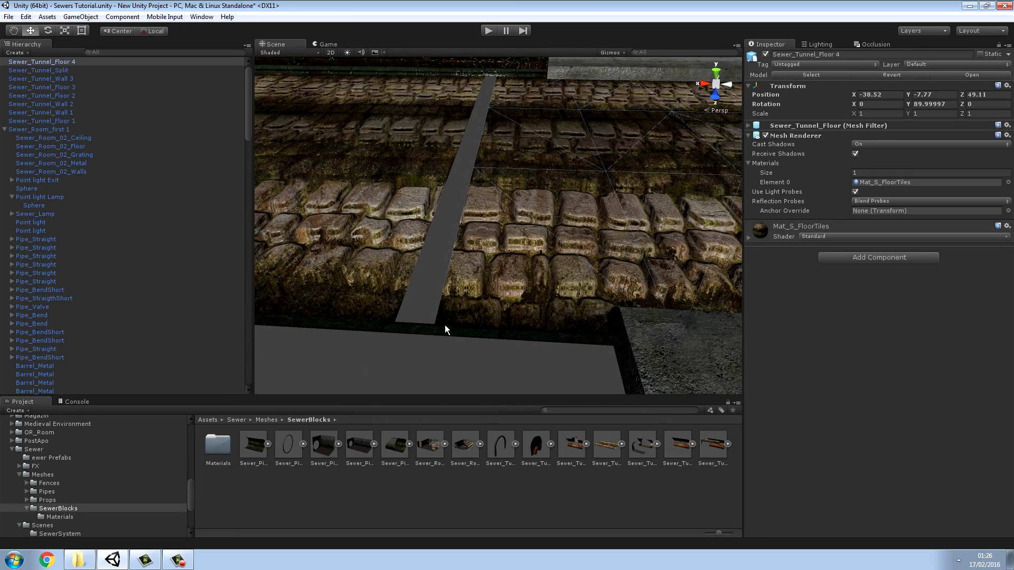
{"action": "left_click_drag", "start_coordinate": [439, 328], "coordinate": [406, 326]}
- Place a new Sewer_Tunnel_Floor piece outside the split's side opening at X -41.4, Y -7.82, Z 46.31
{"action": "right_click_drag", "start_coordinate": [406, 326], "coordinate": [172, 242]}
{"action": "key", "text": "s"}
{"action": "key", "text": "w"}
{"action": "left_click_drag", "start_coordinate": [617, 455], "coordinate": [414, 256]}
{"action": "left_click_drag", "start_coordinate": [481, 266], "coordinate": [314, 276], "text": "alt"}
{"action": "left_click_drag", "start_coordinate": [676, 264], "coordinate": [768, 283]}
{"action": "left_click_drag", "start_coordinate": [526, 251], "coordinate": [559, 249]}
{"action": "left_click_drag", "start_coordinate": [461, 241], "coordinate": [765, 387]}
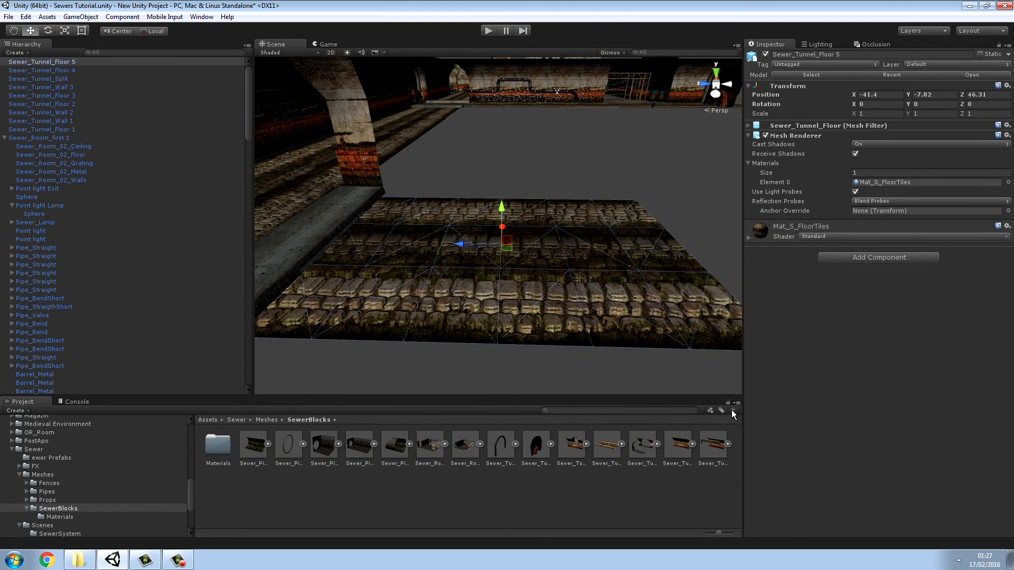
- Place a Sewer_Tunnel_Wall piece over the new side floor and vertex-snap it to the split opening at X -41.35, Y -7.77, Z 46.11
{"action": "left_click_drag", "start_coordinate": [408, 333], "coordinate": [480, 271]}
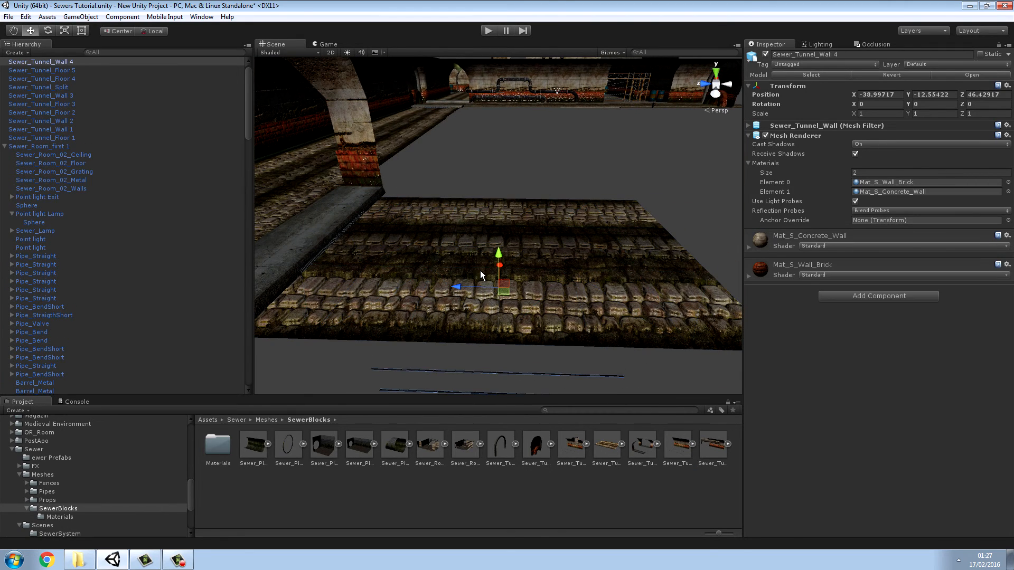
{"action": "left_click_drag", "start_coordinate": [501, 239], "coordinate": [480, 193]}
{"action": "left_click_drag", "start_coordinate": [433, 164], "coordinate": [415, 123]}
{"action": "left_click_drag", "start_coordinate": [450, 183], "coordinate": [579, 132], "text": "alt"}
{"action": "right_click_drag", "start_coordinate": [579, 133], "coordinate": [856, 144]}
{"action": "mouse_move", "coordinate": [584, 173]}
{"action": "left_mouse_down"}
{"action": "mouse_move", "coordinate": [593, 167]}
{"action": "mouse_move", "coordinate": [587, 183]}
{"action": "left_mouse_up"}
{"action": "left_click_drag", "start_coordinate": [571, 220], "coordinate": [576, 224]}
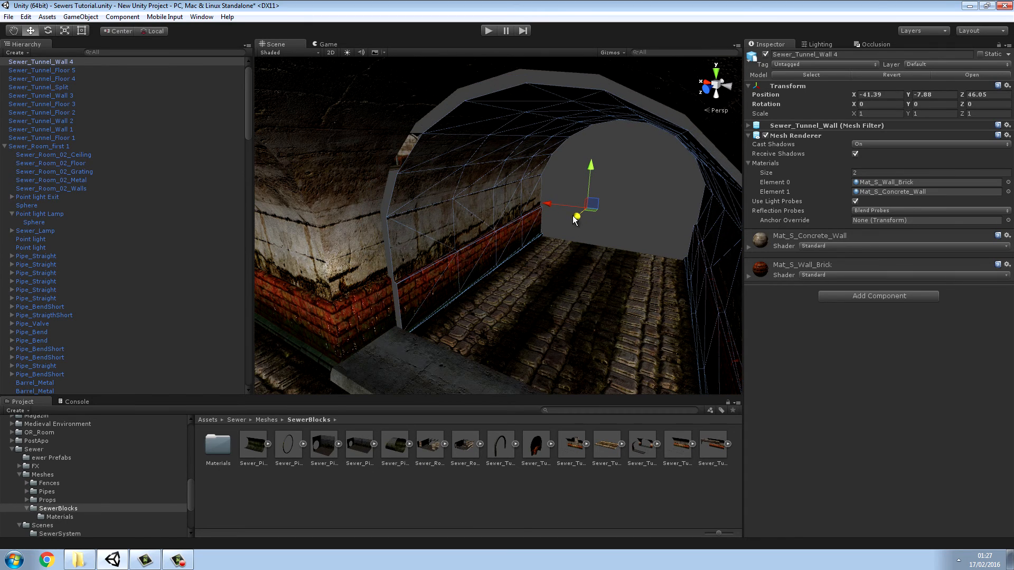
{"action": "left_click_drag", "start_coordinate": [589, 170], "coordinate": [590, 165]}
{"action": "right_click_drag", "start_coordinate": [591, 165], "coordinate": [828, 216]}
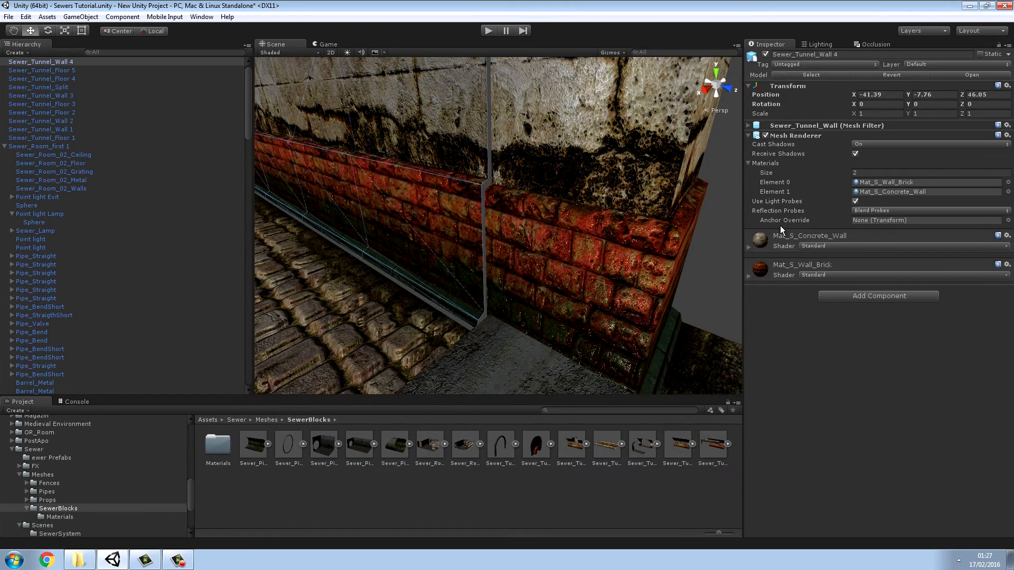
{"action": "left_click_drag", "start_coordinate": [476, 186], "coordinate": [482, 188]}
- Vertex-snap Sewer_Tunnel_Floor 5 onto the lower corner of the new side wall
{"action": "right_click_drag", "start_coordinate": [481, 189], "coordinate": [686, 201]}
{"action": "left_click", "coordinate": [519, 260]}
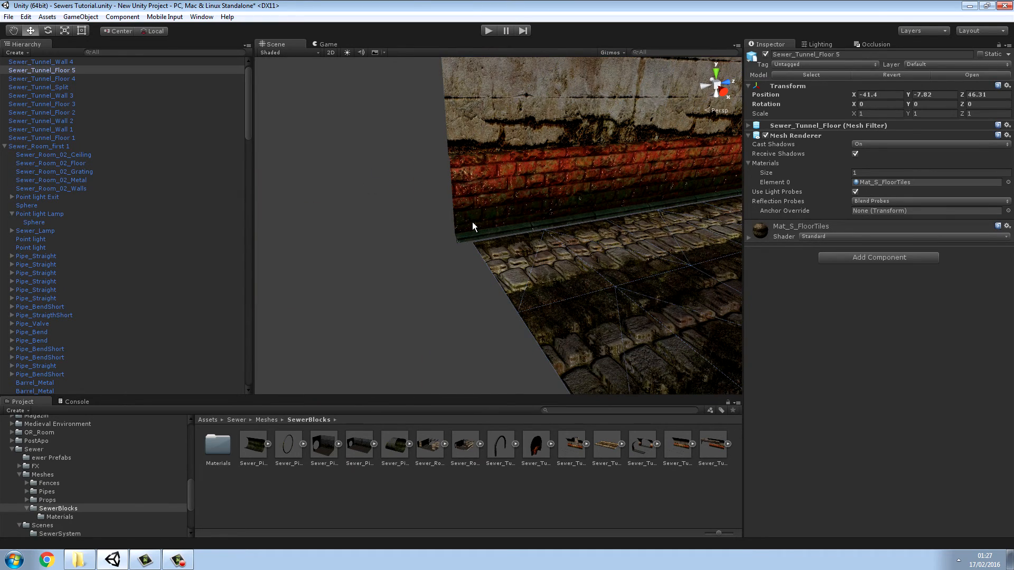
{"action": "left_click_drag", "start_coordinate": [482, 246], "coordinate": [473, 238]}
{"action": "right_click_drag", "start_coordinate": [469, 235], "coordinate": [627, 242]}
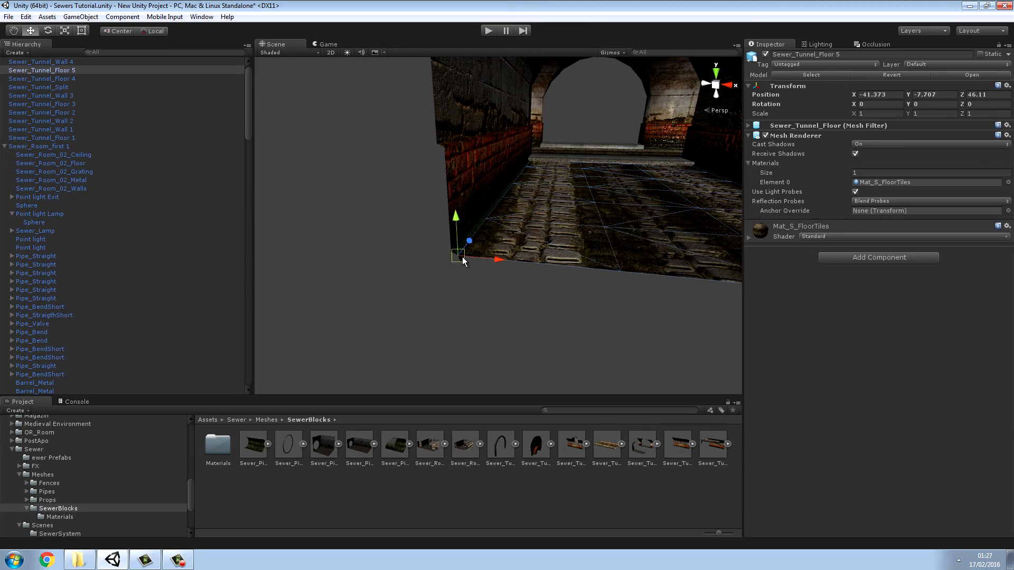
{"action": "left_click_drag", "start_coordinate": [463, 255], "coordinate": [461, 258]}
{"action": "left_click", "coordinate": [499, 330]}
- Duplicate the side wall and floor pair and snap the copies onto the split's opposite opening at X -41.35, Y -7.77, Z 58.11
{"action": "right_click_drag", "start_coordinate": [500, 334], "coordinate": [782, 290]}
{"action": "left_click", "coordinate": [530, 222]}
{"action": "left_click", "coordinate": [541, 271], "text": "shift"}
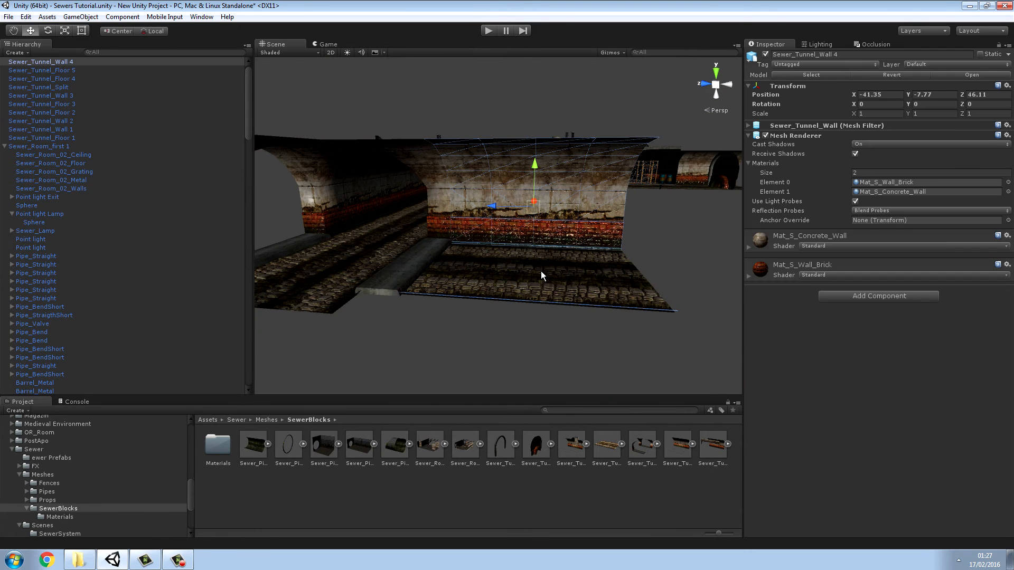
{"action": "left_click", "coordinate": [26, 16]}
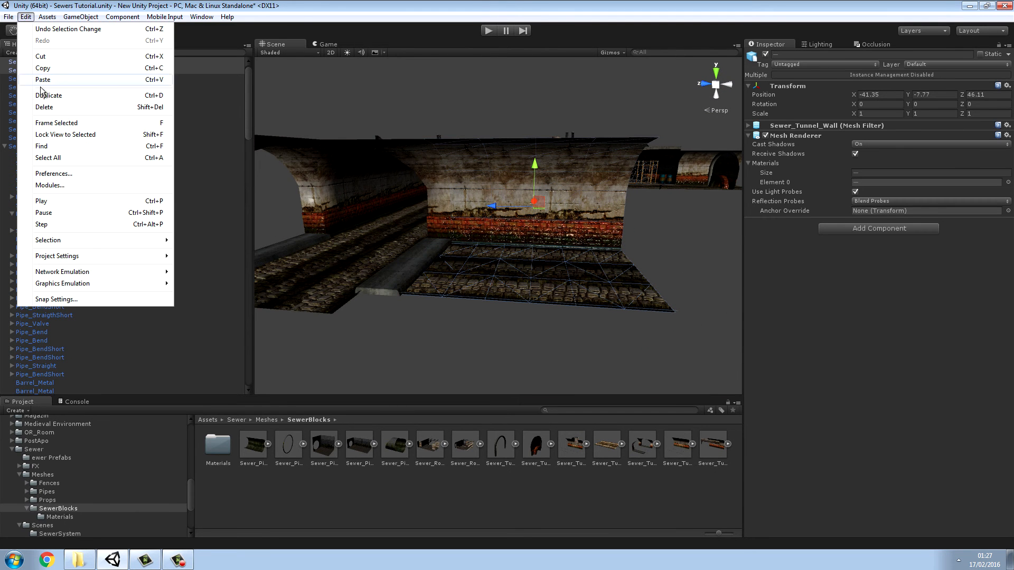
{"action": "left_click", "coordinate": [48, 96]}
{"action": "left_click_drag", "start_coordinate": [489, 210], "coordinate": [56, 201]}
{"action": "right_click_drag", "start_coordinate": [359, 242], "coordinate": [323, 260]}
{"action": "key", "text": "w"}
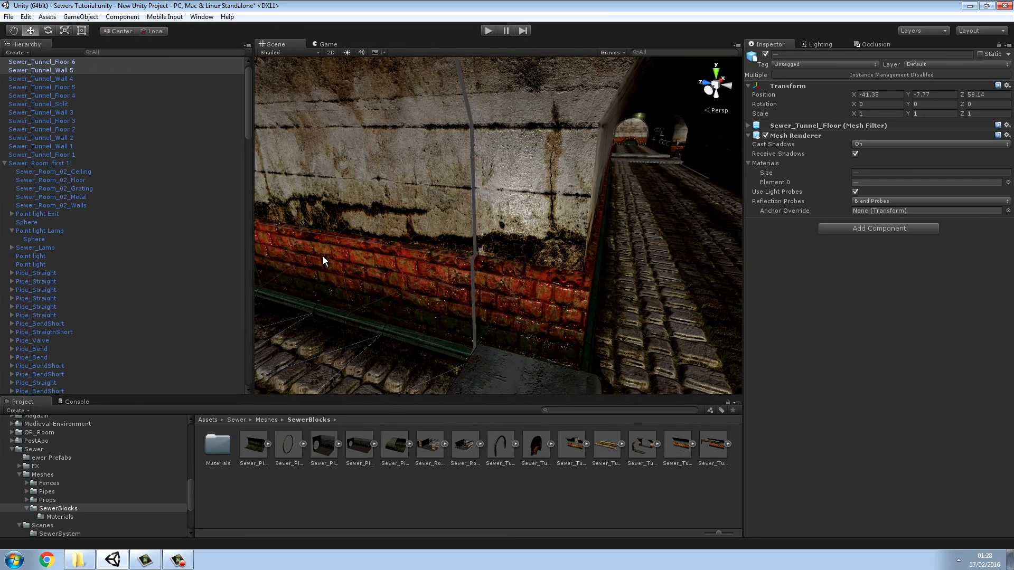
{"action": "left_click_drag", "start_coordinate": [467, 262], "coordinate": [472, 262]}
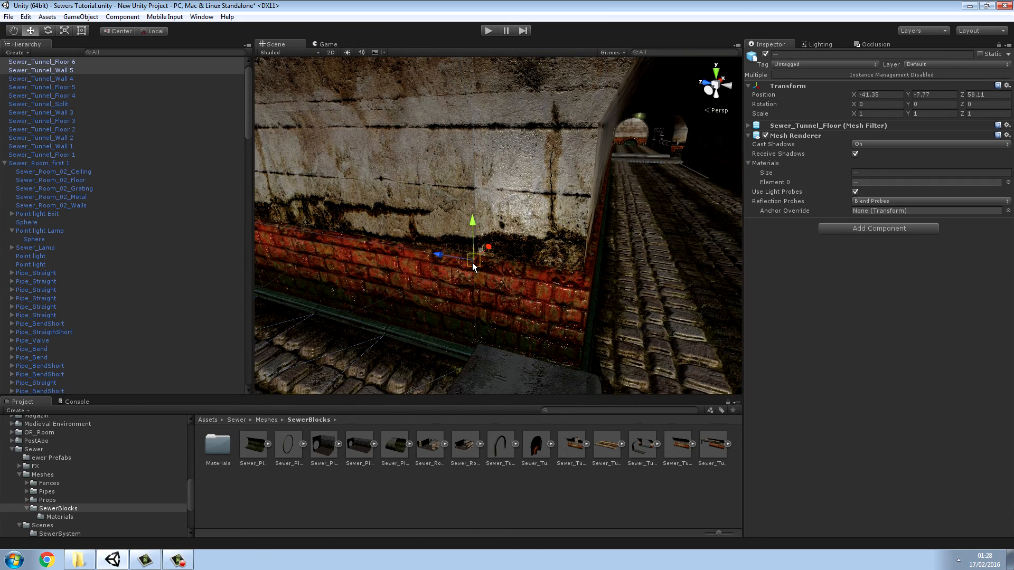
- Inspect the bend, valve and straight pipe pieces mounted along the existing tunnel wall
{"action": "right_click_drag", "start_coordinate": [479, 262], "coordinate": [264, 211]}
{"action": "left_click", "coordinate": [366, 224]}
{"action": "right_click_drag", "start_coordinate": [59, 169], "coordinate": [500, 235]}
{"action": "left_click", "coordinate": [499, 242]}
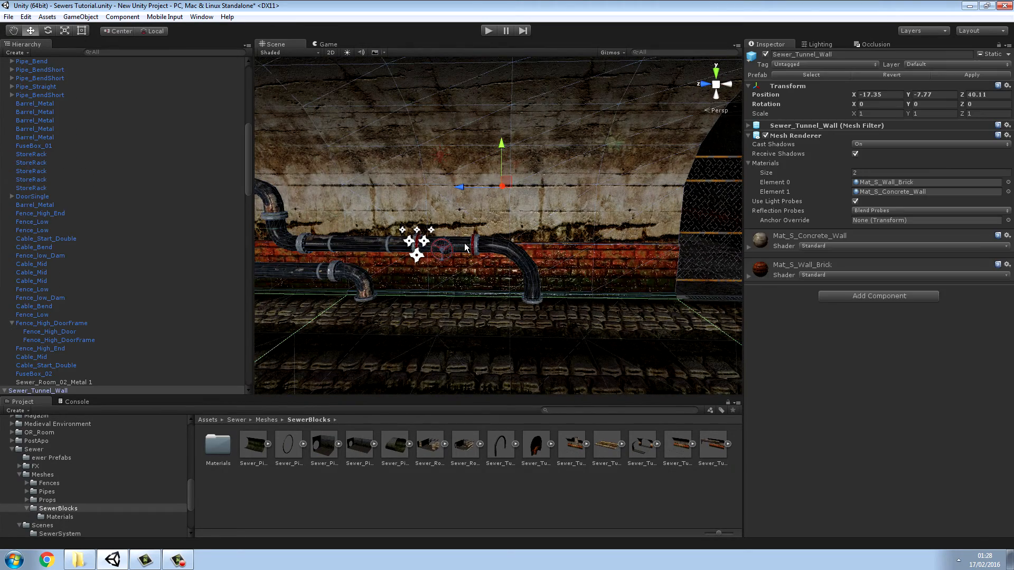
{"action": "left_click", "coordinate": [491, 243]}
{"action": "left_click", "coordinate": [454, 243]}
{"action": "left_click", "coordinate": [393, 243]}
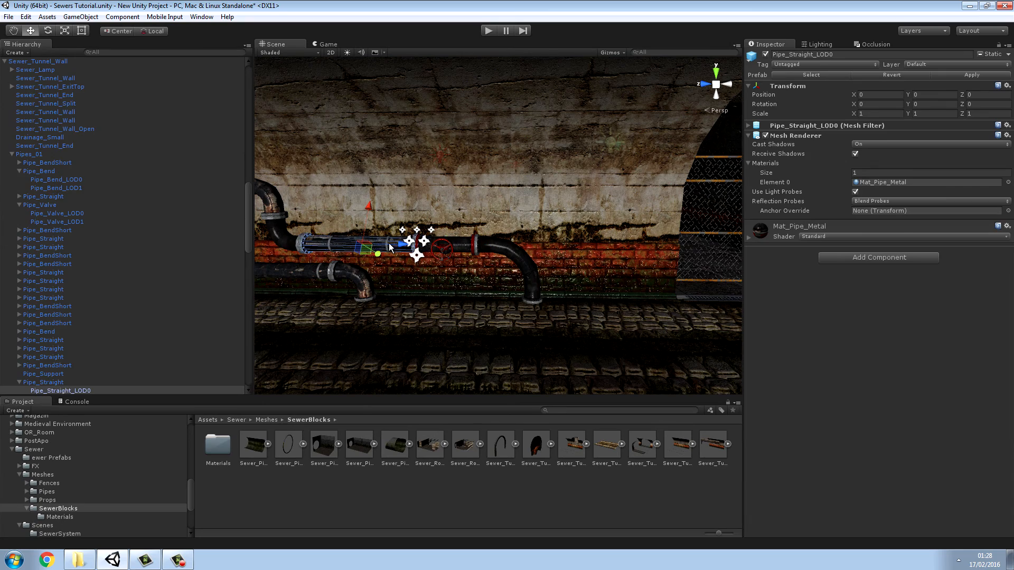
{"action": "left_click", "coordinate": [436, 493]}
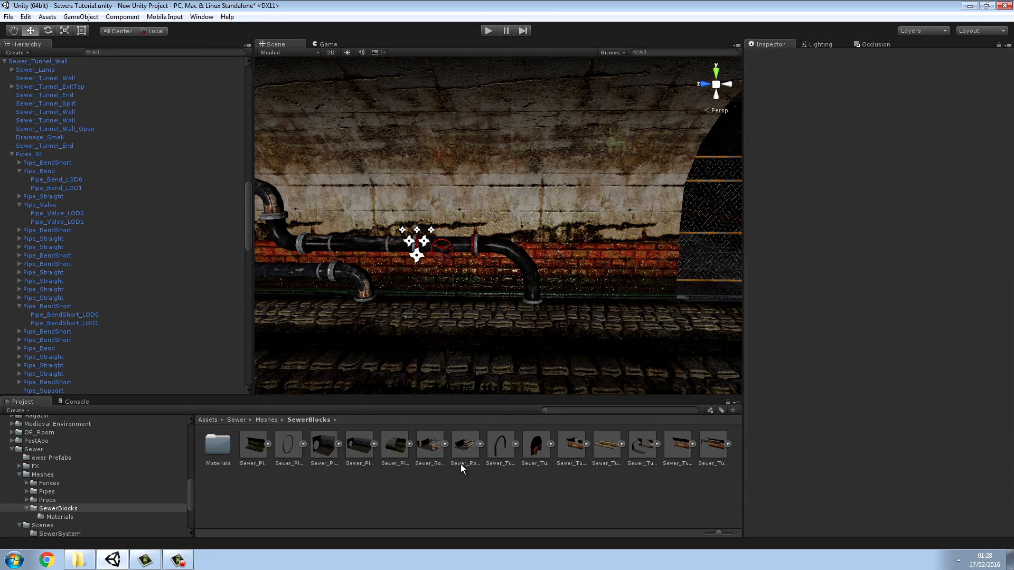
- Select the neighbouring bend and straight pieces of the upper pipe run to examine how it is assembled
{"action": "right_click_drag", "start_coordinate": [480, 356], "coordinate": [560, 230]}
{"action": "left_click", "coordinate": [559, 231]}
{"action": "left_click", "coordinate": [464, 256], "text": "shift"}
{"action": "left_click", "coordinate": [439, 329], "text": "shift"}
{"action": "left_click", "coordinate": [573, 231], "text": "shift"}
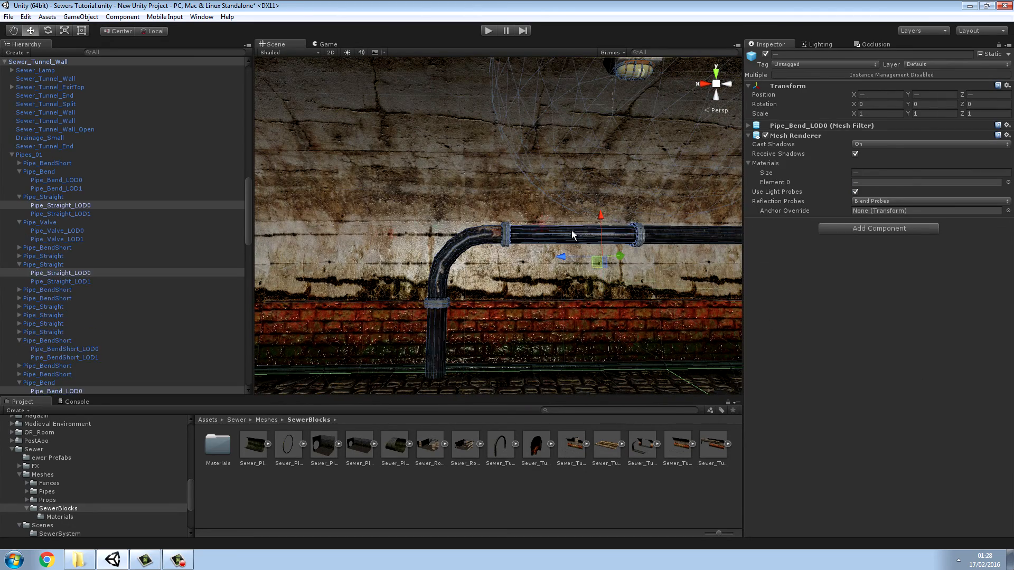
{"action": "left_click", "coordinate": [564, 485]}
- Look through the connected tunnels and the pipe run around the wall corner
{"action": "right_click_drag", "start_coordinate": [594, 345], "coordinate": [178, 340]}
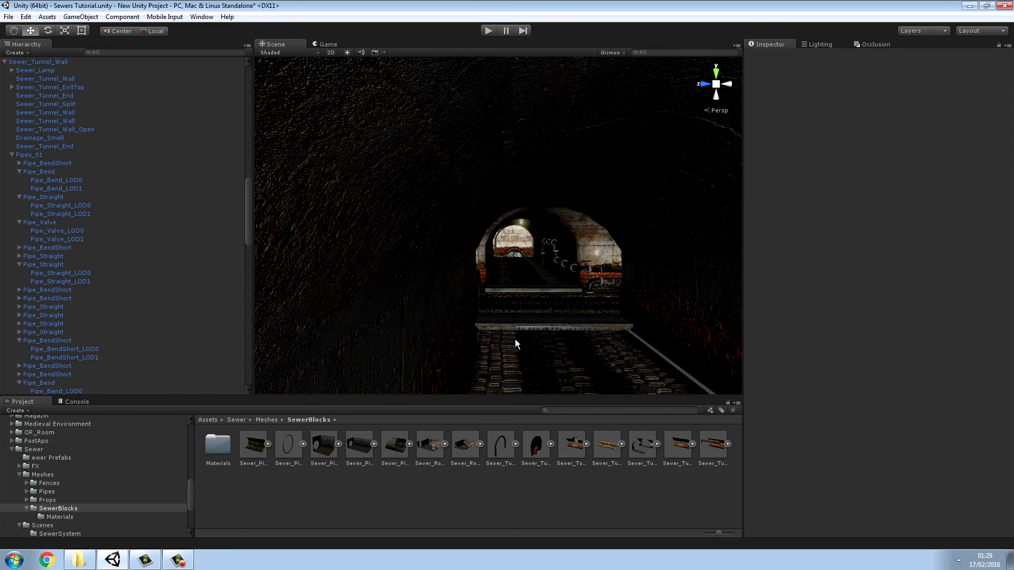
{"action": "key", "text": "w"}
{"action": "right_click_drag", "start_coordinate": [525, 332], "coordinate": [1004, 297]}
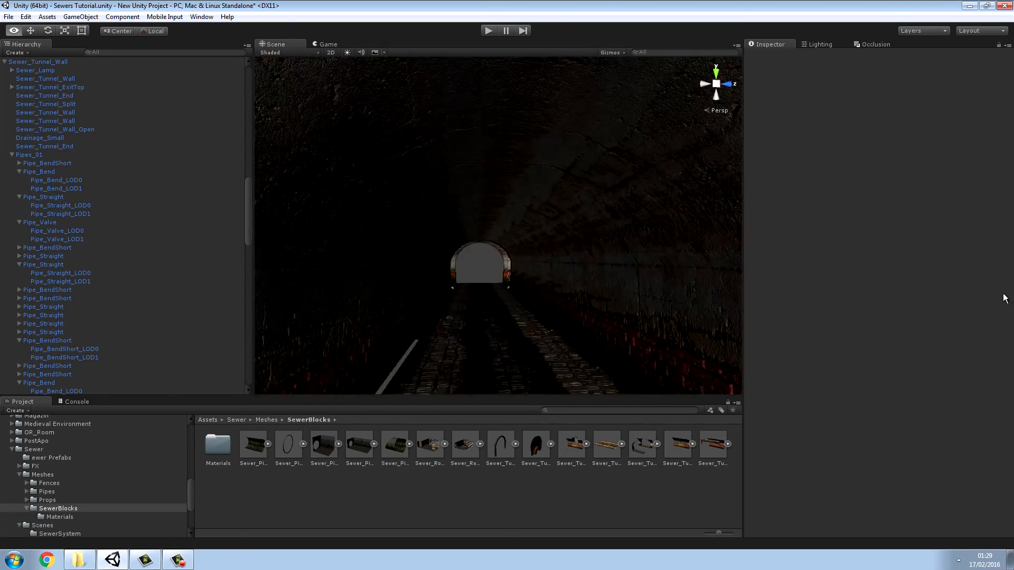
{"action": "right_click_drag", "start_coordinate": [575, 216], "coordinate": [248, 256]}
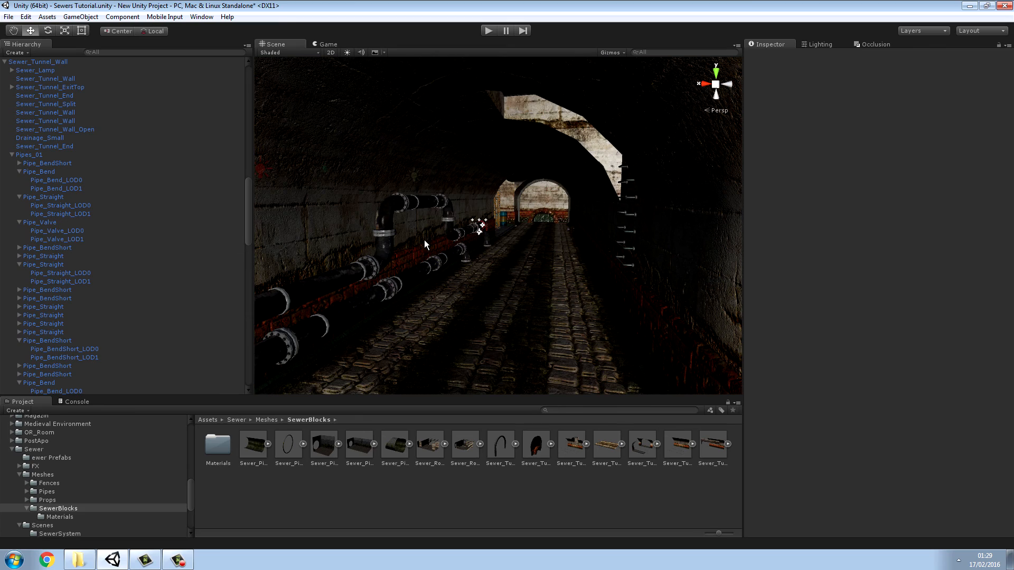
{"action": "right_click_drag", "start_coordinate": [473, 282], "coordinate": [370, 308]}
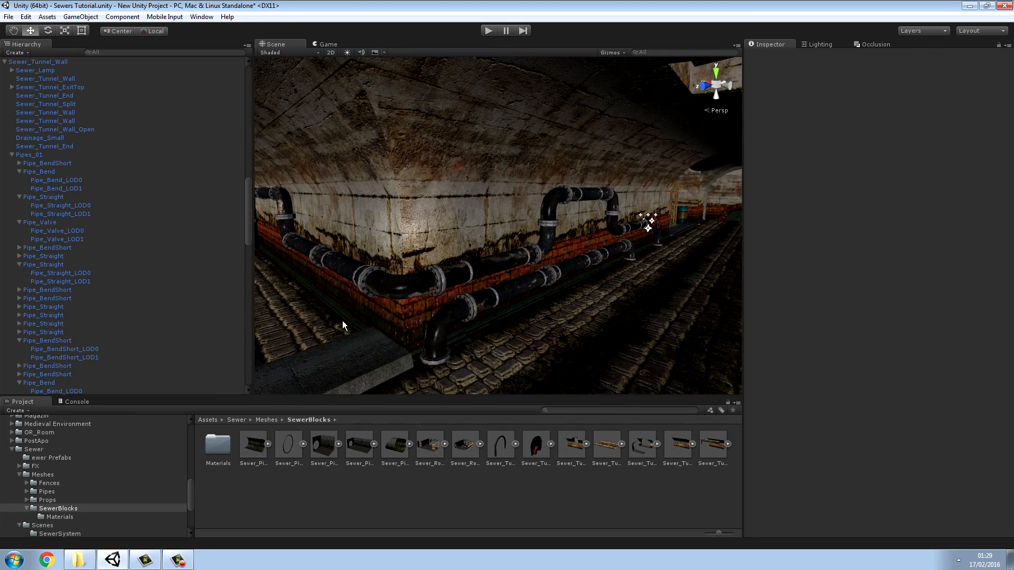
{"action": "left_click", "coordinate": [185, 556]}
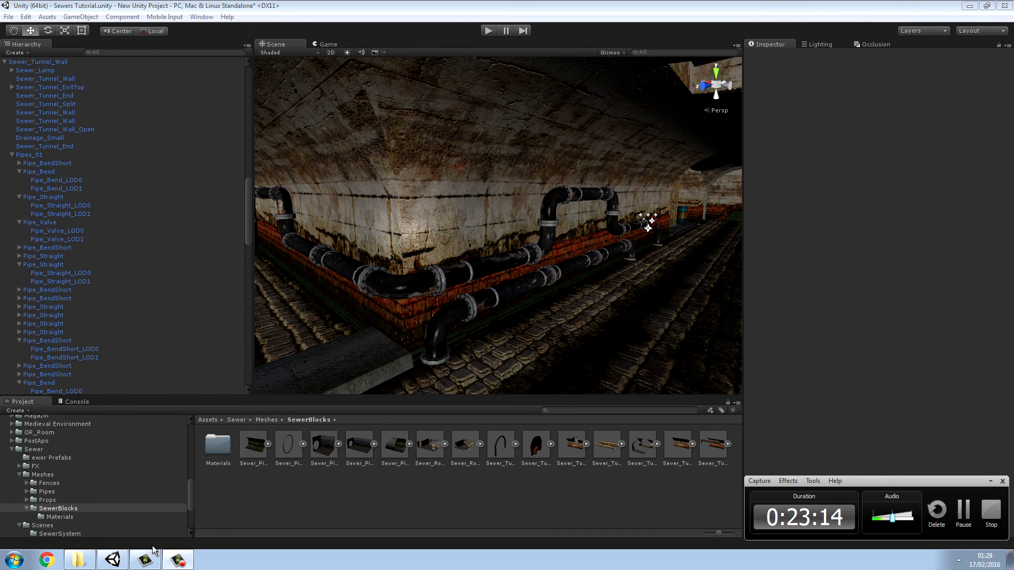